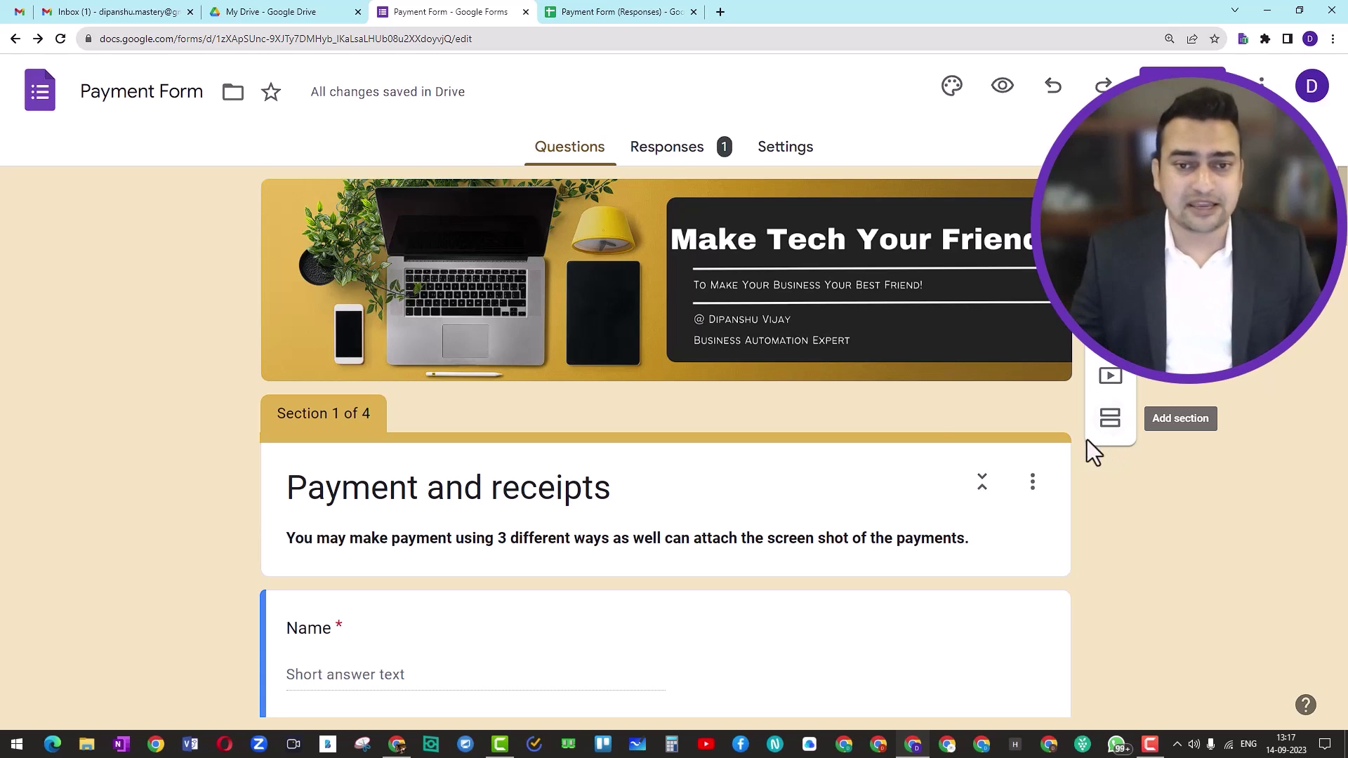
{"action": "scroll", "coordinate": [621, 417], "scroll_direction": "down", "scroll_amount": 4}
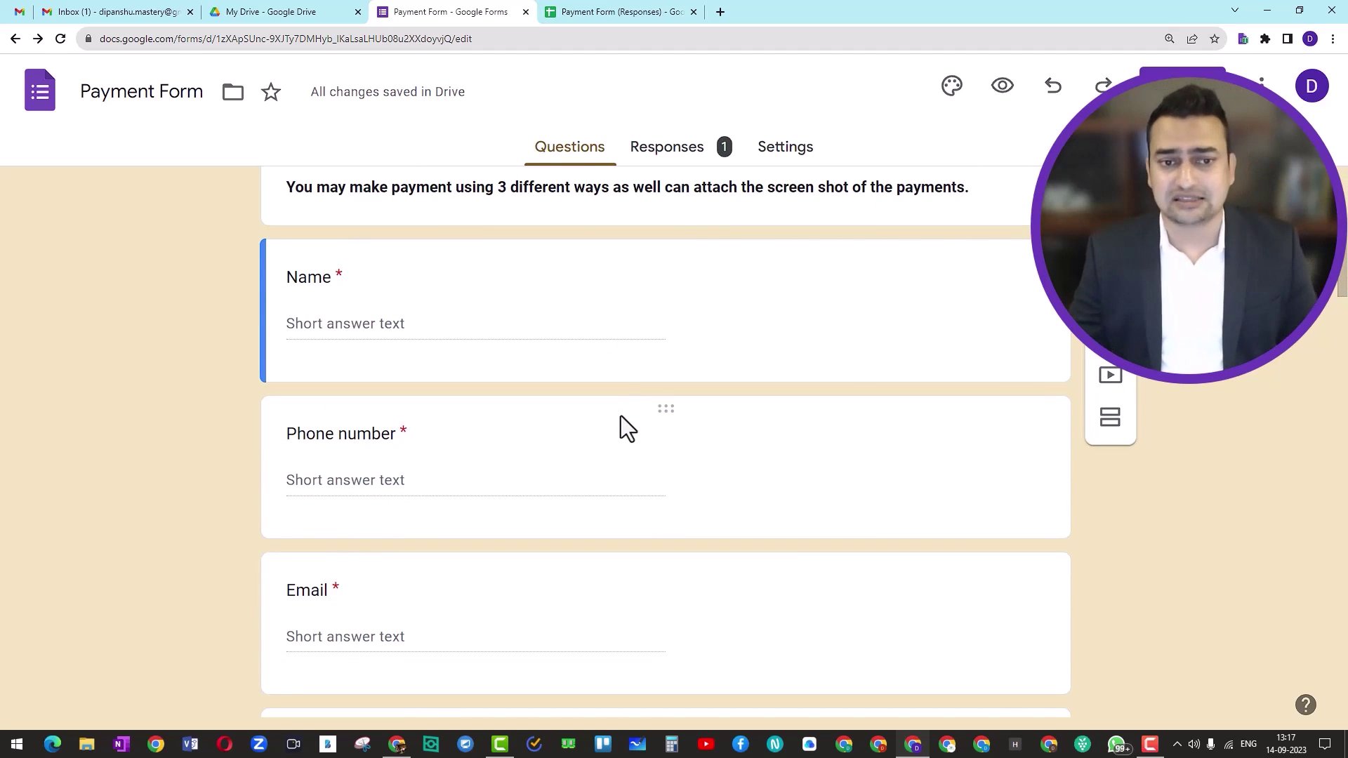
{"action": "scroll", "coordinate": [620, 415], "scroll_direction": "up", "scroll_amount": 5}
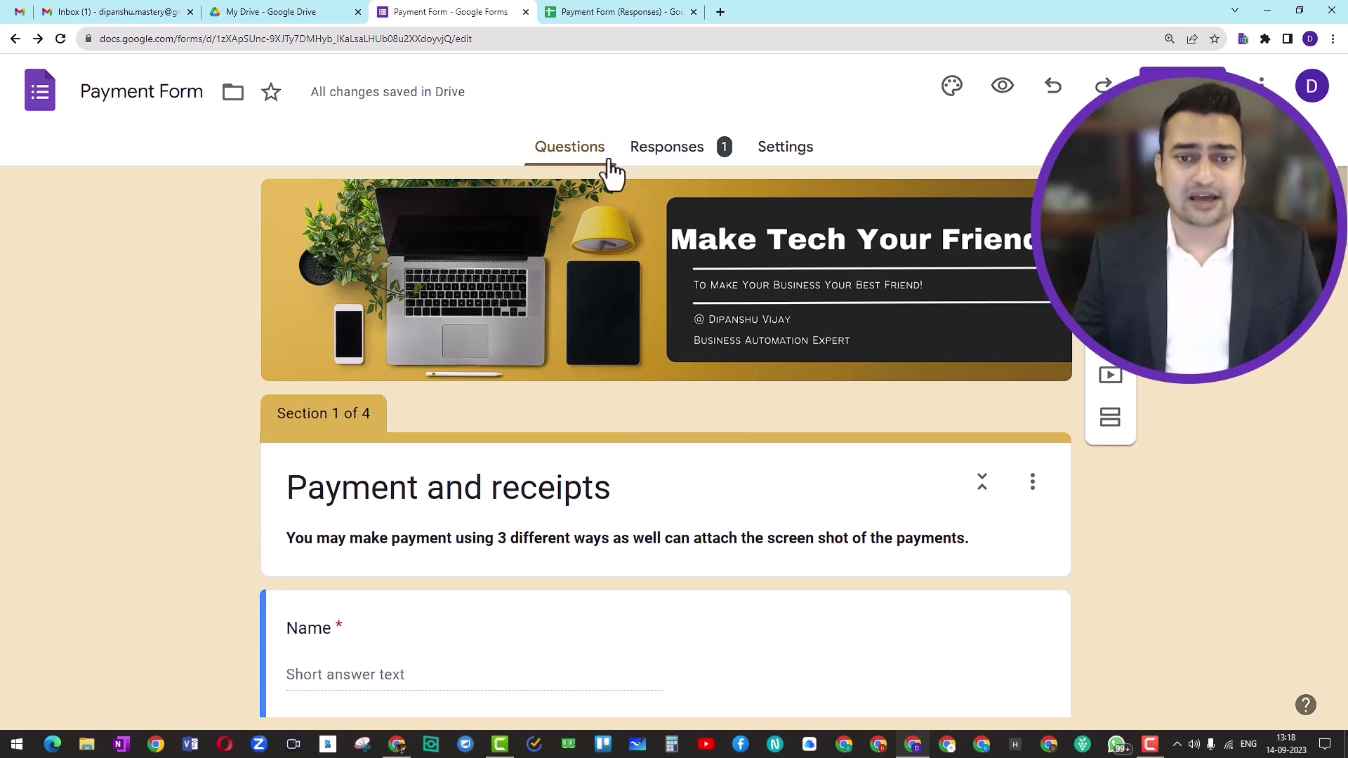
Open the Payment Form's settings and expand the Presentation section
{"action": "left_click", "coordinate": [653, 163]}
{"action": "left_click", "coordinate": [796, 158]}
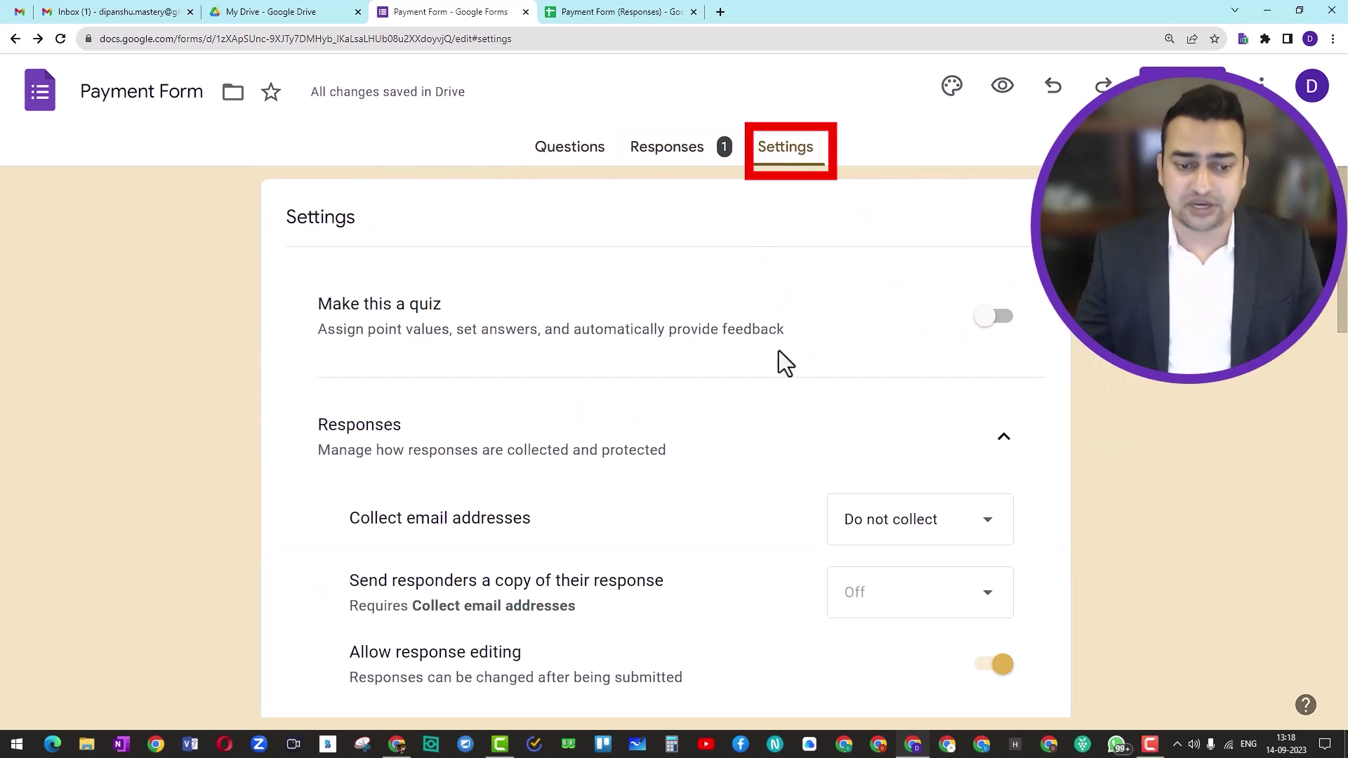
{"action": "scroll", "coordinate": [740, 409], "scroll_direction": "down", "scroll_amount": 8}
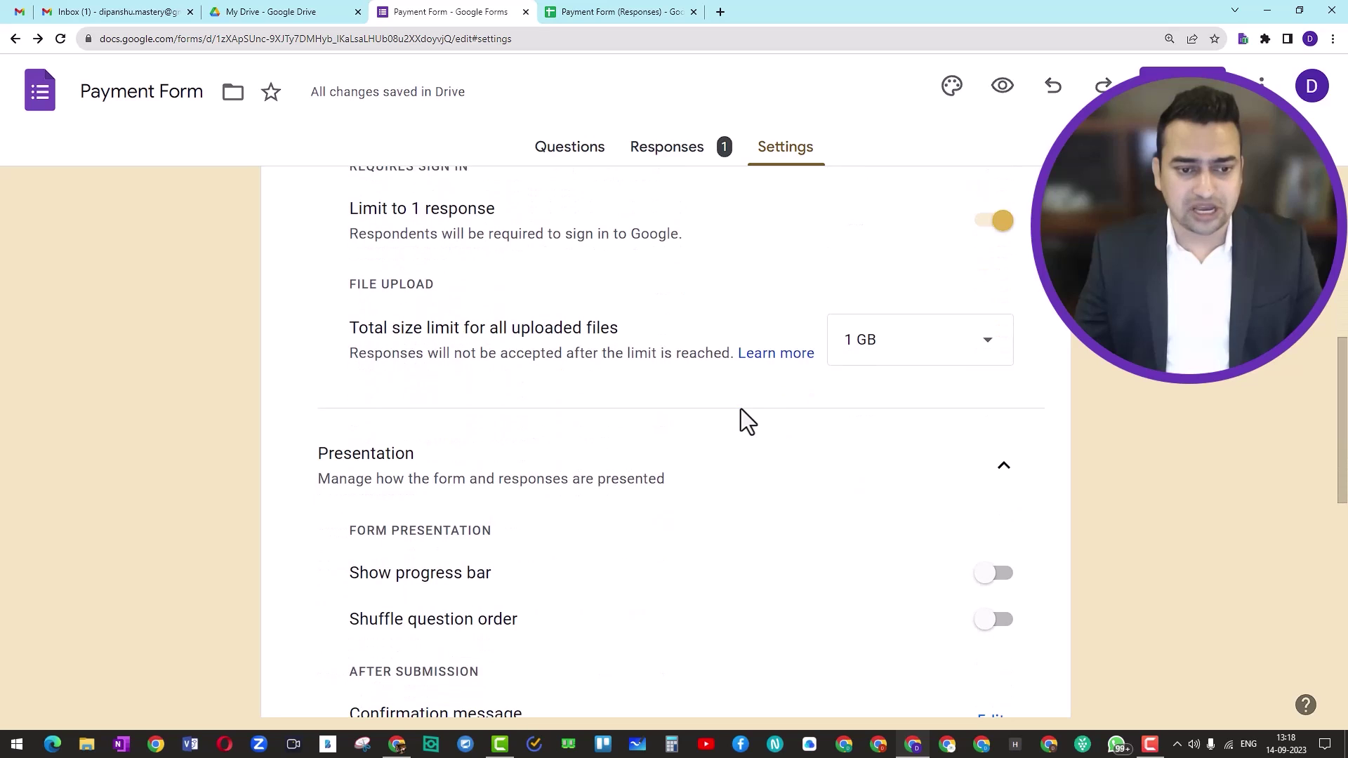
{"action": "scroll", "coordinate": [740, 409], "scroll_direction": "up", "scroll_amount": 3}
{"action": "scroll", "coordinate": [740, 408], "scroll_direction": "down", "scroll_amount": 5}
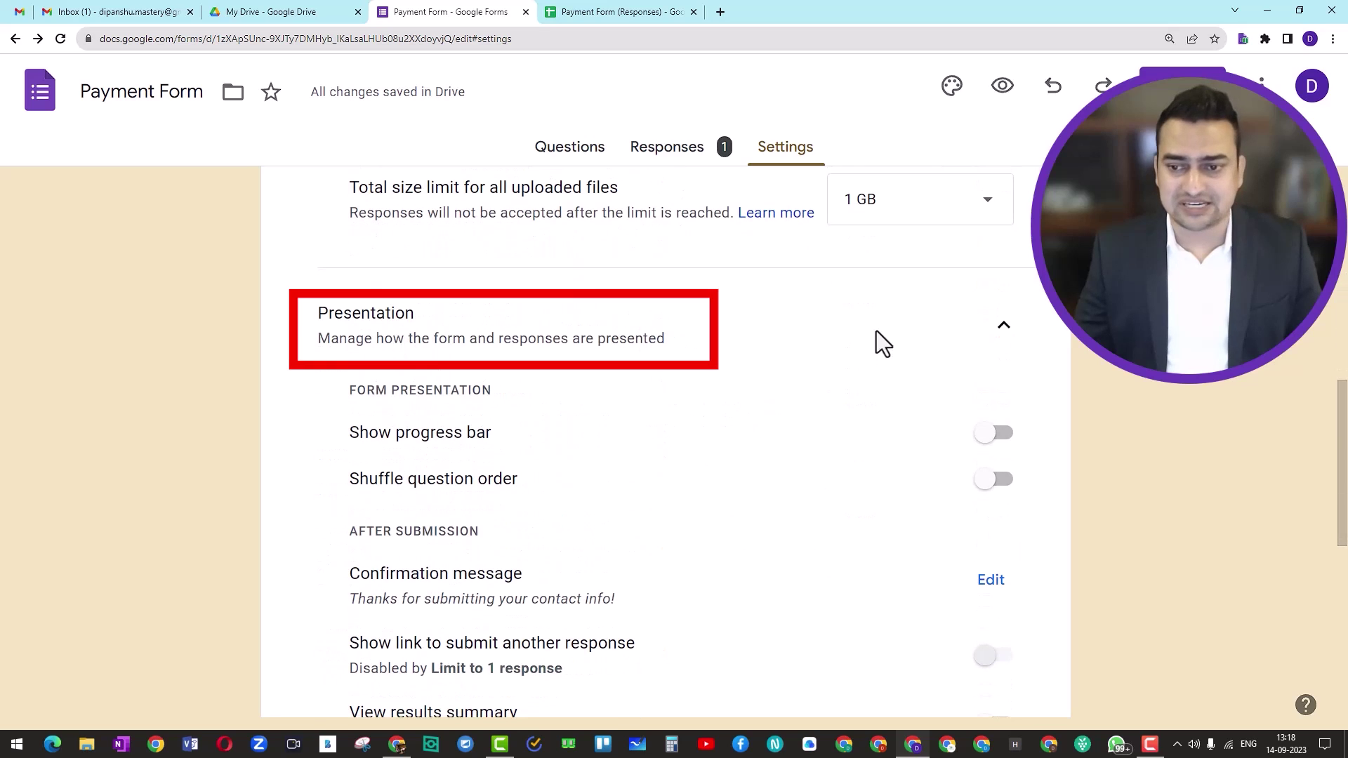
{"action": "left_click", "coordinate": [997, 326]}
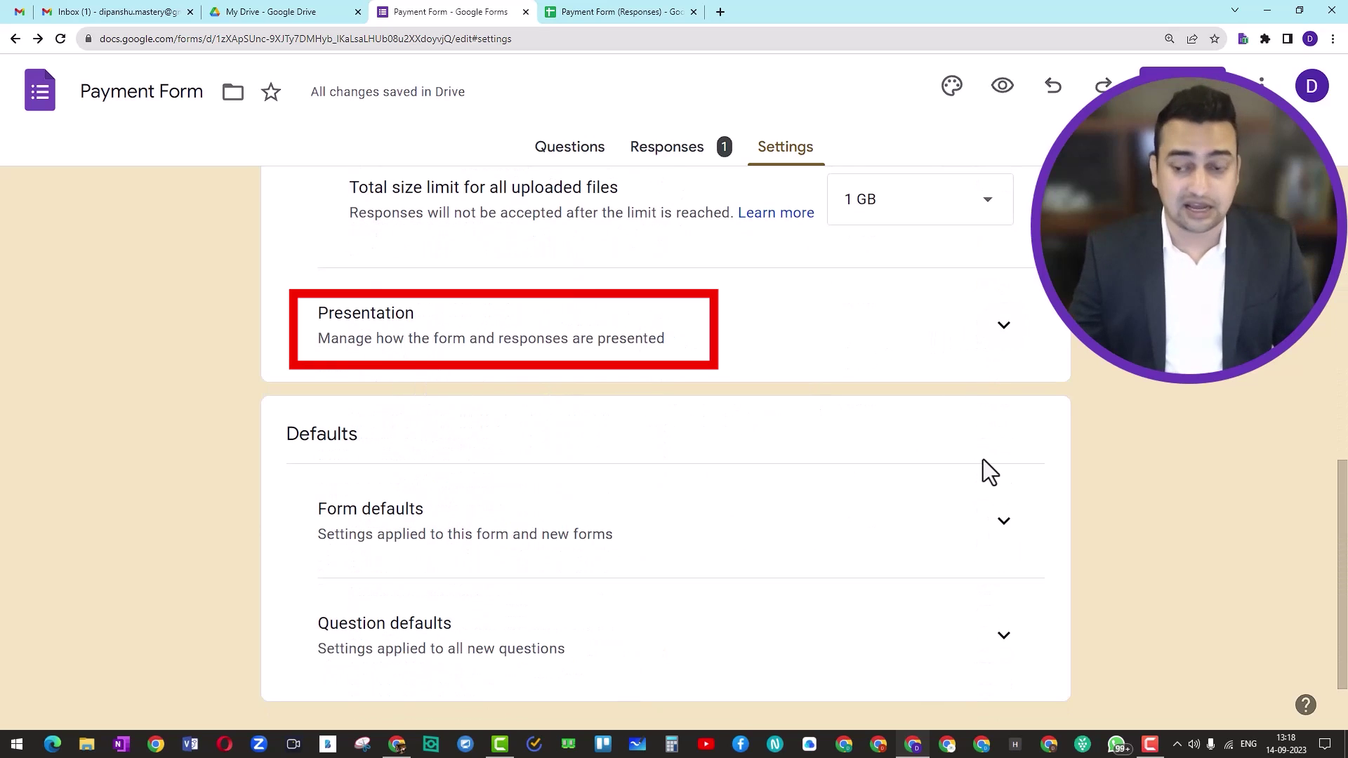
{"action": "left_click", "coordinate": [1005, 329]}
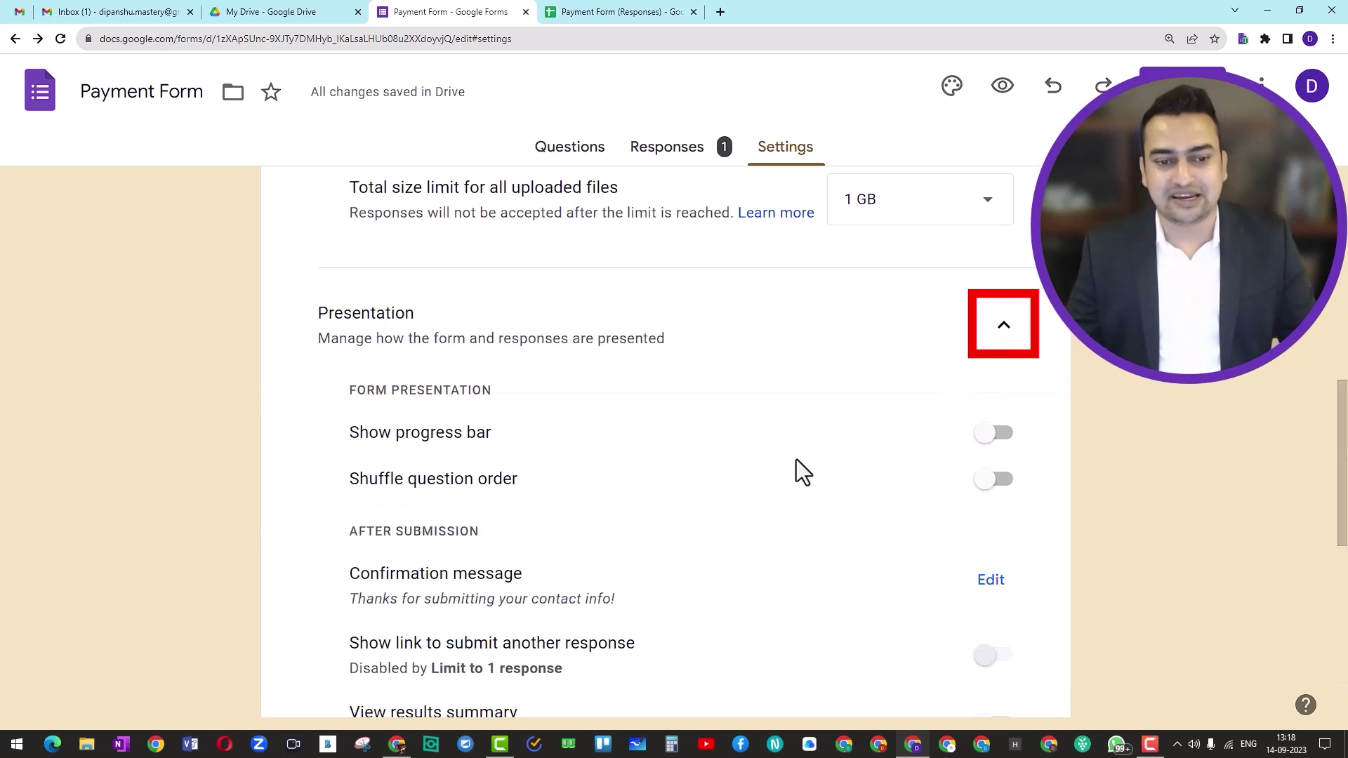
Start editing the confirmation message, then switch to the Thanks Page Docs Sample window
{"action": "scroll", "coordinate": [794, 460], "scroll_direction": "down", "scroll_amount": 1}
{"action": "scroll", "coordinate": [794, 459], "scroll_direction": "down", "scroll_amount": 1}
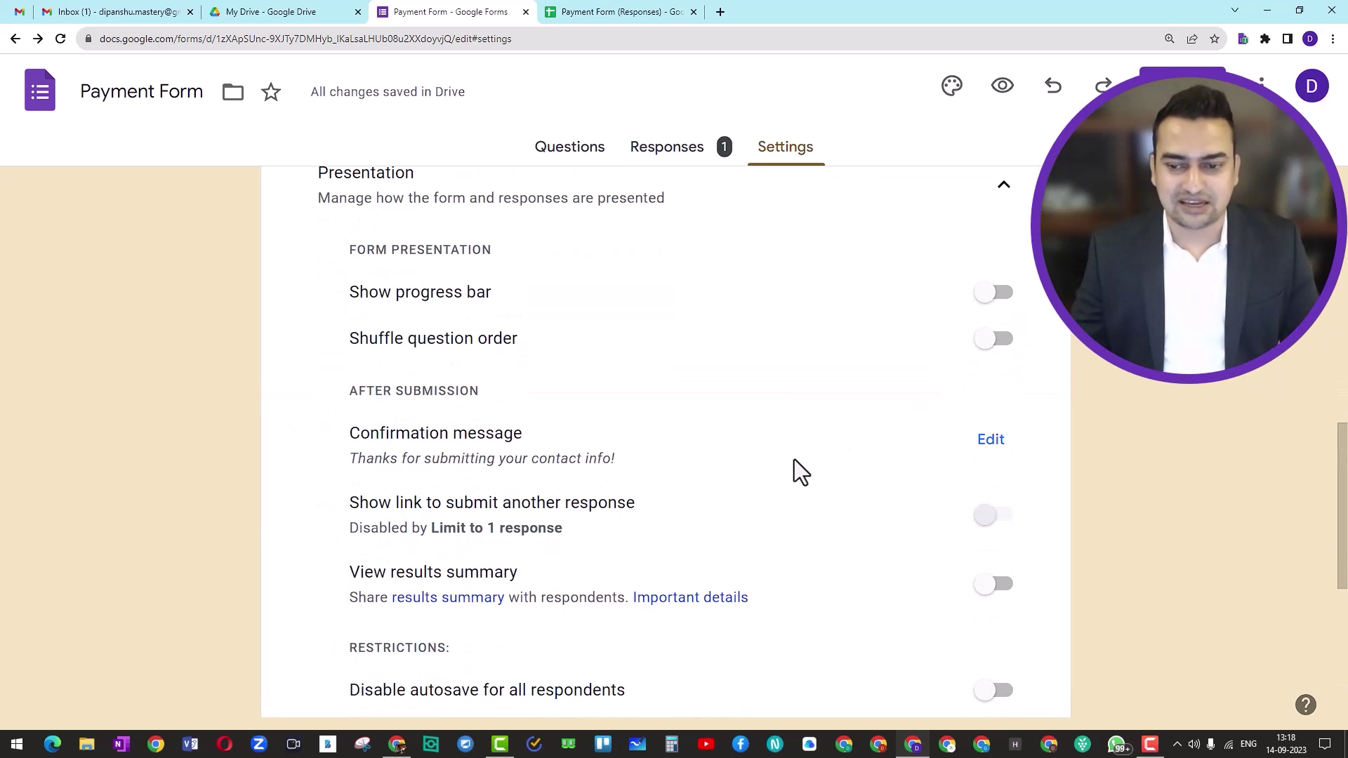
{"action": "scroll", "coordinate": [794, 460], "scroll_direction": "down", "scroll_amount": 1}
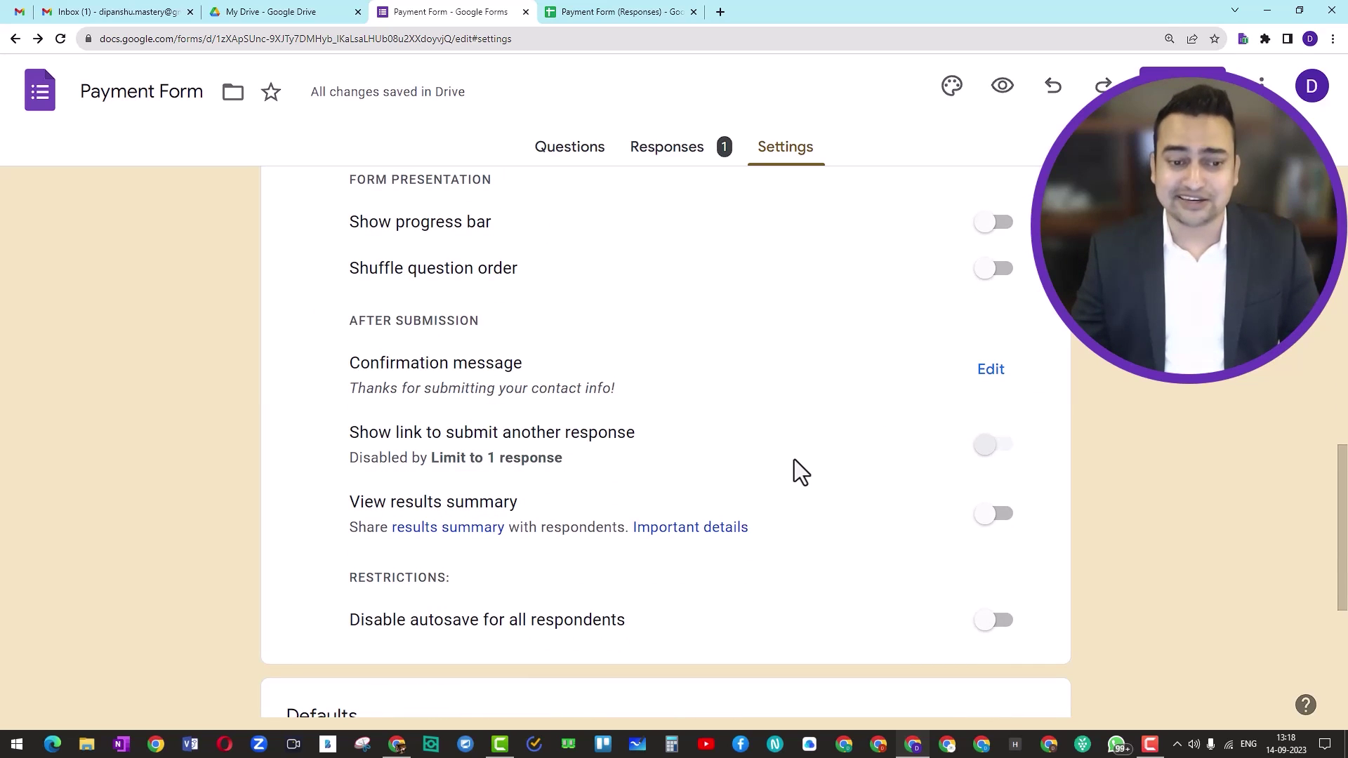
{"action": "scroll", "coordinate": [794, 459], "scroll_direction": "down", "scroll_amount": 1}
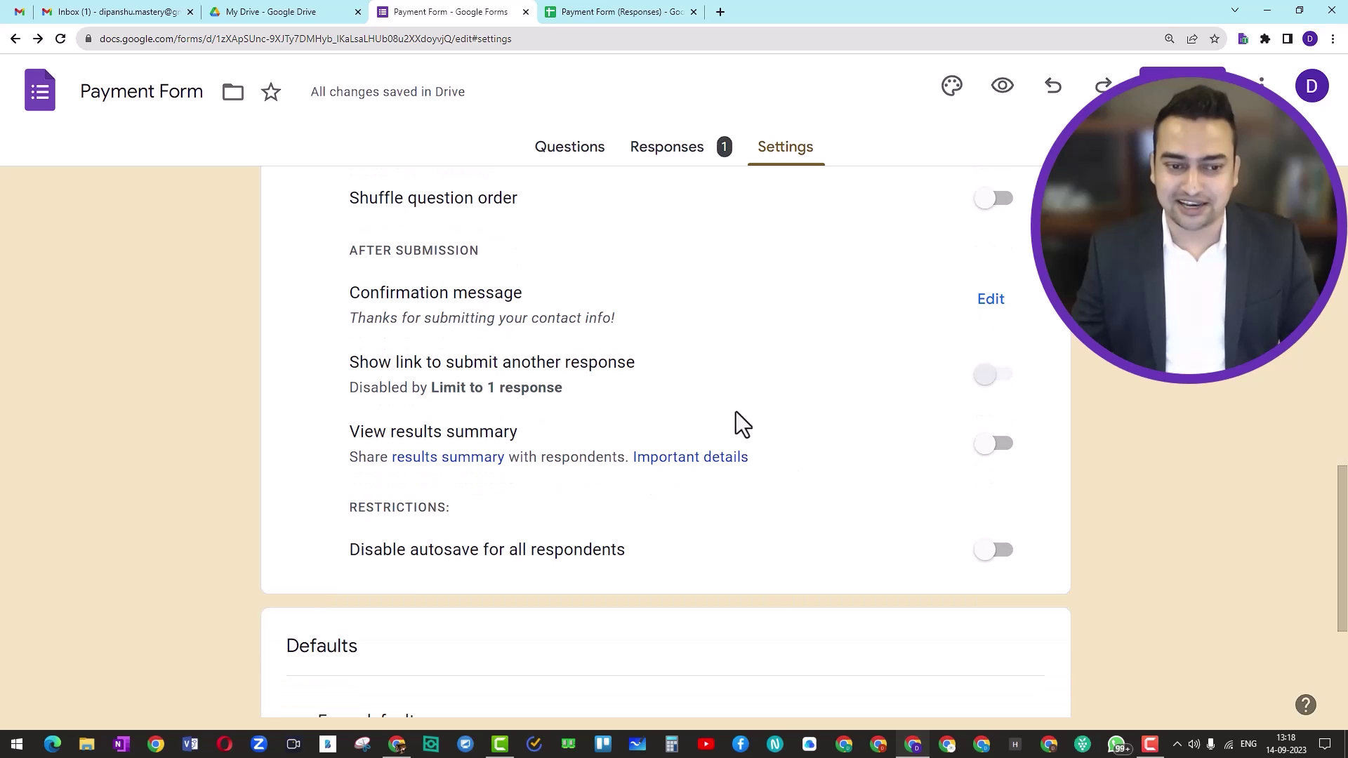
{"action": "left_click", "coordinate": [991, 302]}
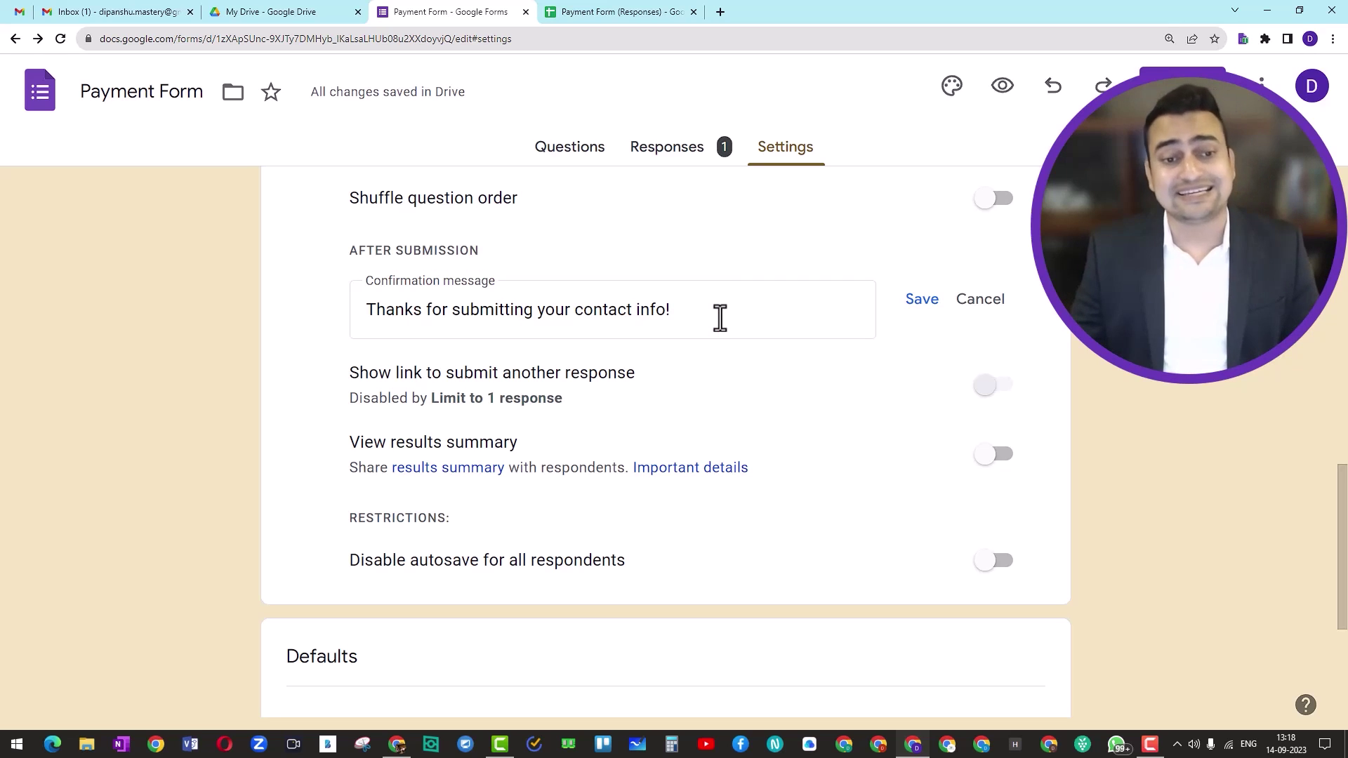
{"action": "key", "text": "alt+Tab"}
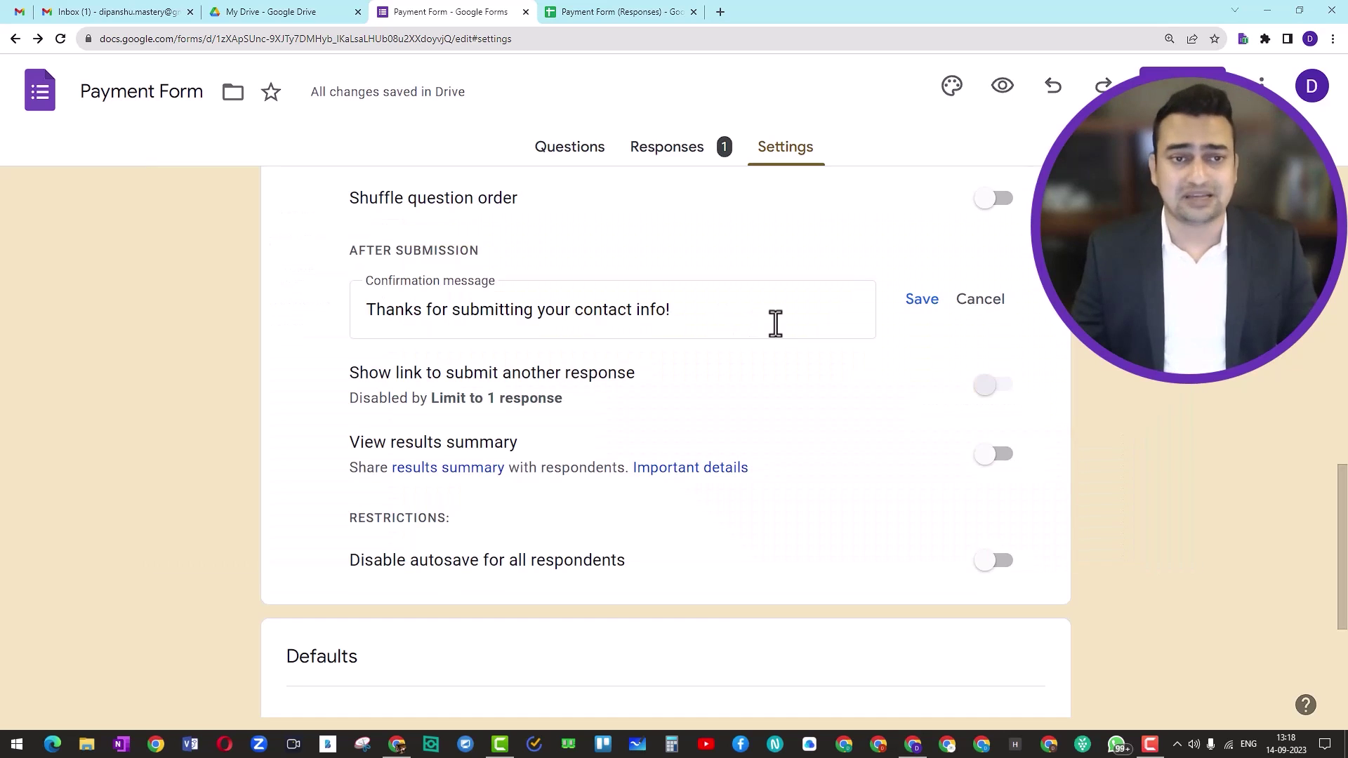
{"action": "key", "text": "alt+Tab"}
{"action": "key", "text": "alt+Tab"}
{"action": "key", "text": "alt+Tab"}
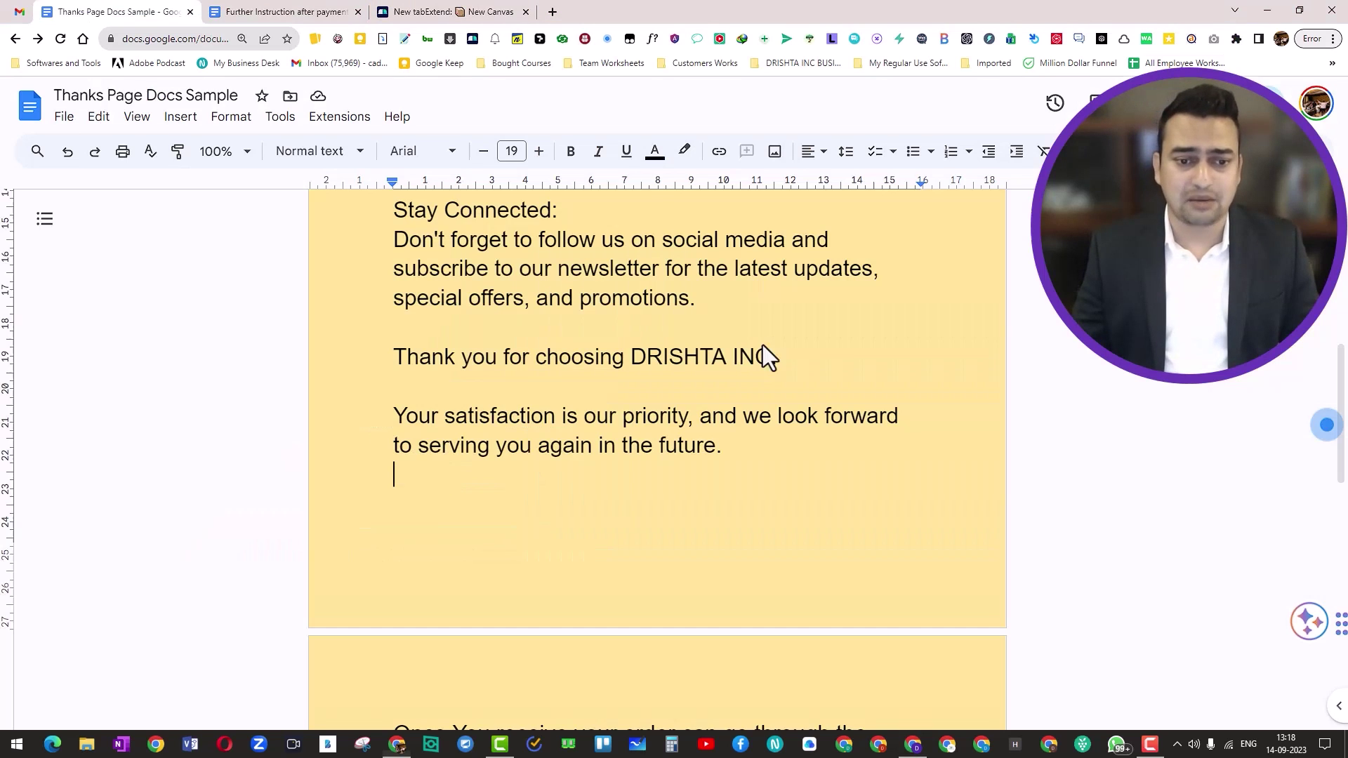
Read through the Thanks Page Docs Sample text from the top down
{"action": "scroll", "coordinate": [618, 397], "scroll_direction": "up", "scroll_amount": 1}
{"action": "scroll", "coordinate": [619, 397], "scroll_direction": "up", "scroll_amount": 10}
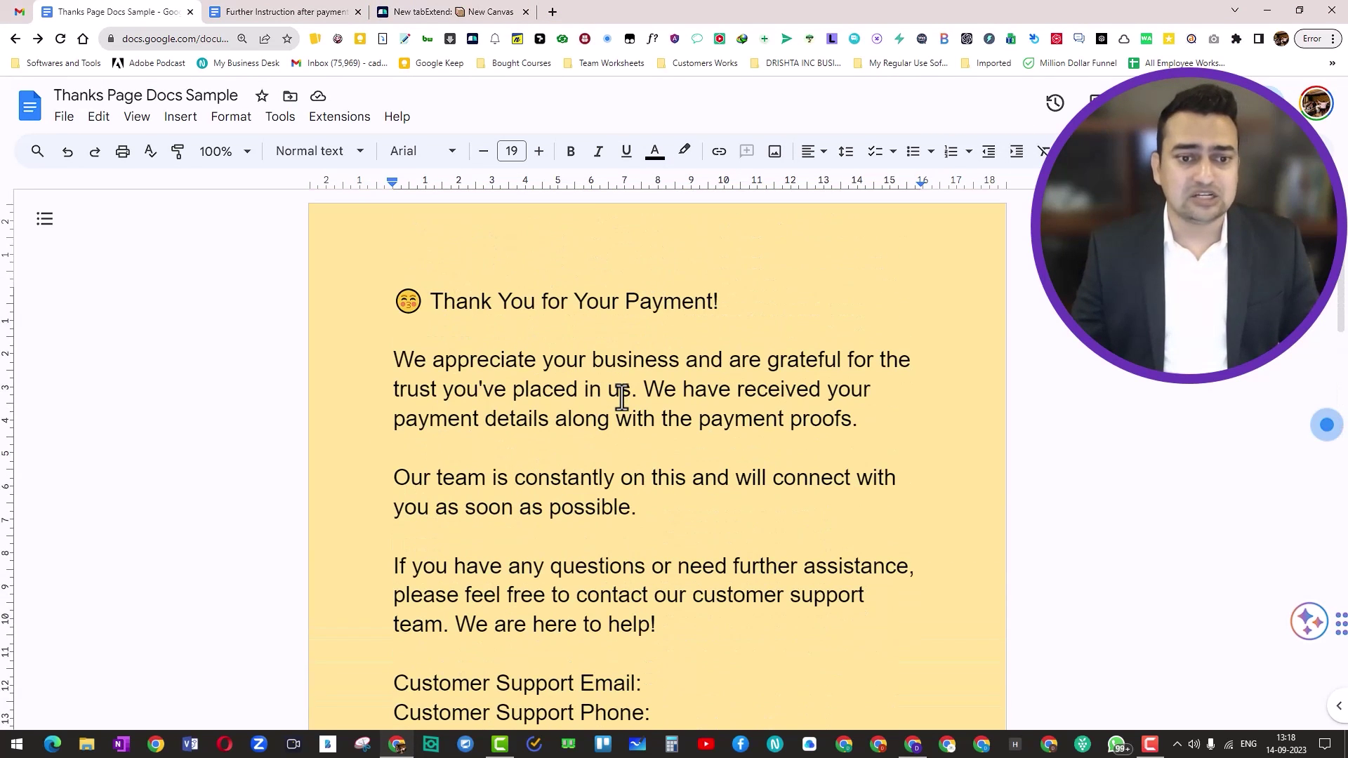
{"action": "left_click", "coordinate": [385, 302]}
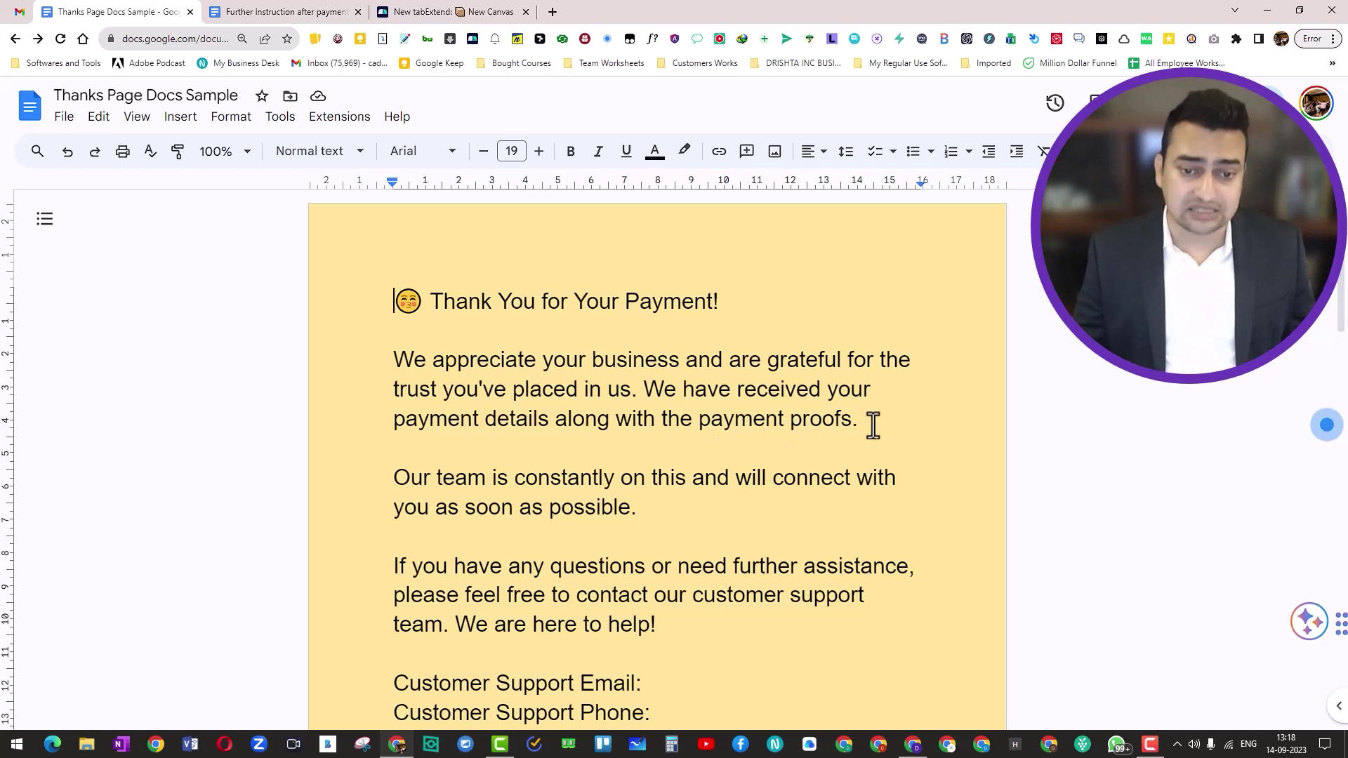
{"action": "scroll", "coordinate": [873, 424], "scroll_direction": "down", "scroll_amount": 1}
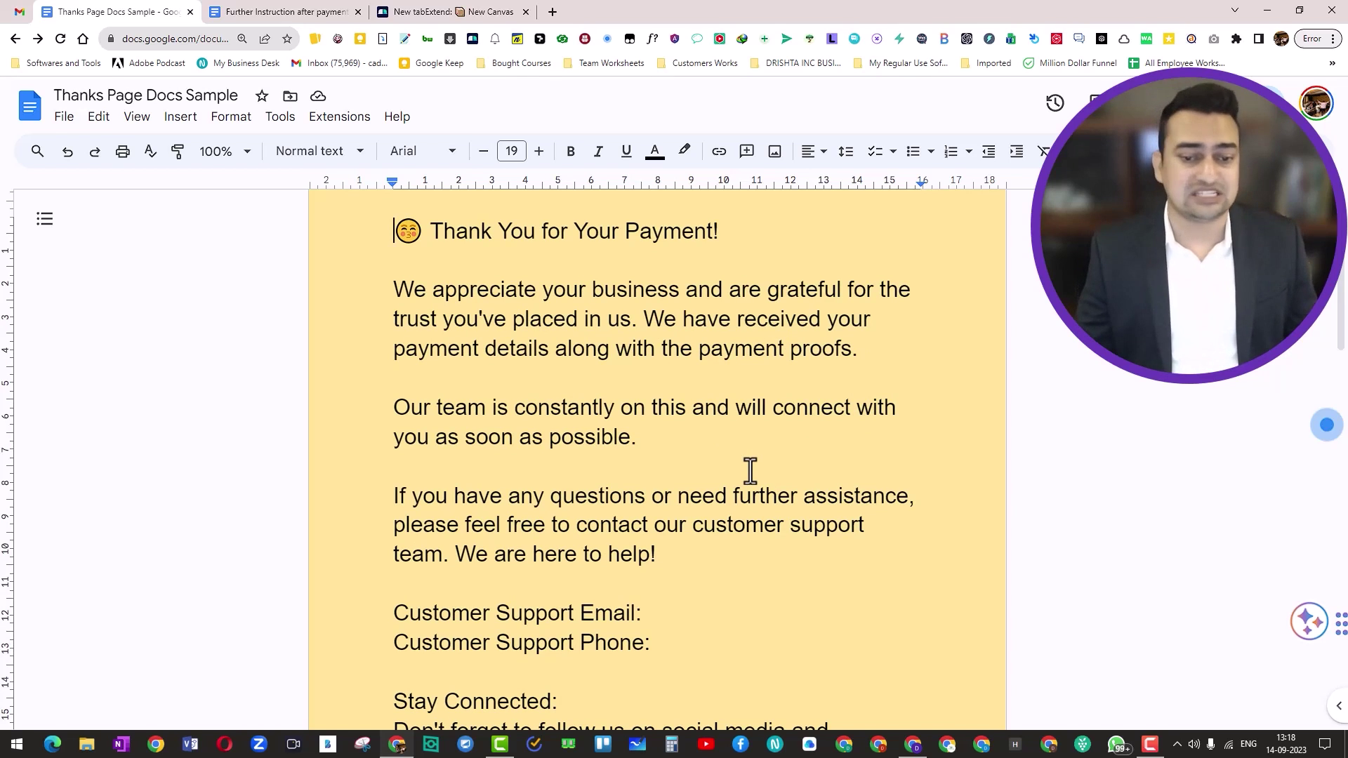
{"action": "scroll", "coordinate": [750, 471], "scroll_direction": "down", "scroll_amount": 2}
{"action": "scroll", "coordinate": [632, 449], "scroll_direction": "down", "scroll_amount": 1}
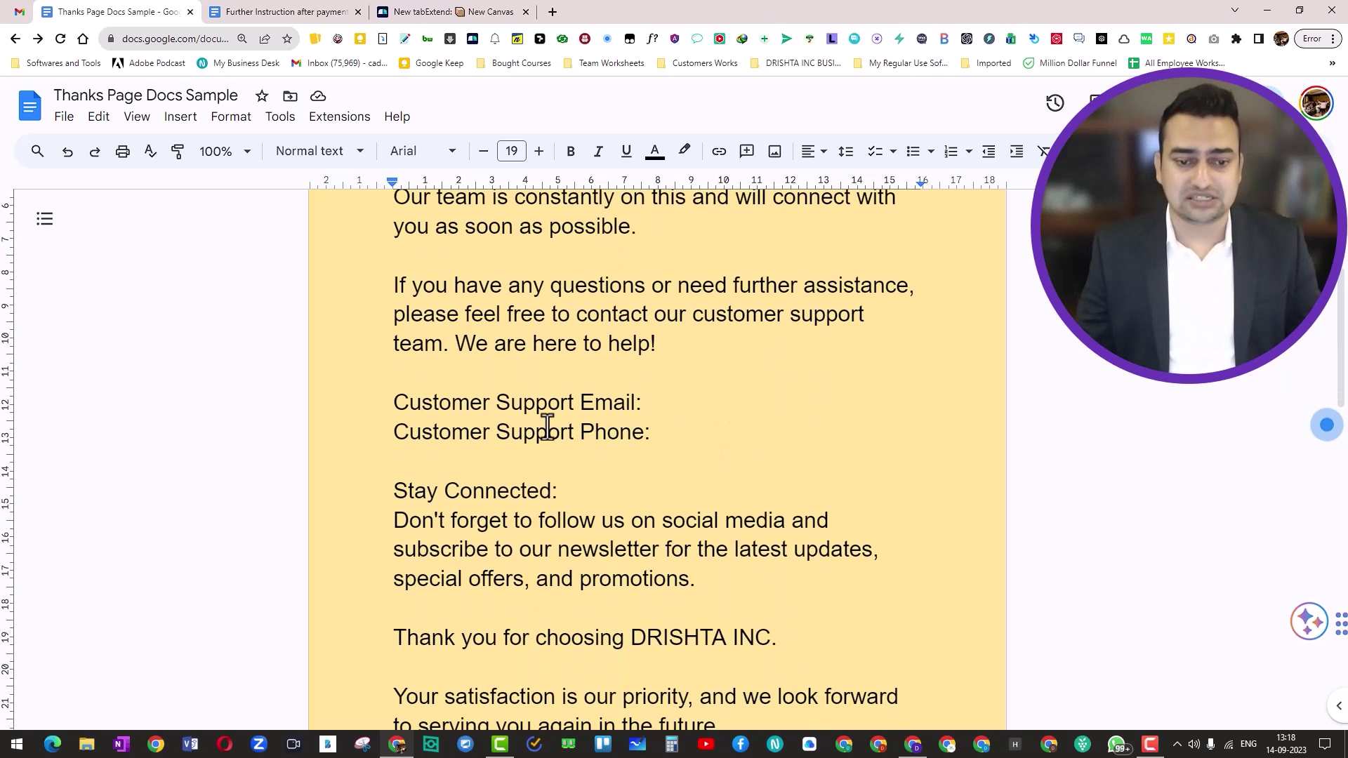
{"action": "scroll", "coordinate": [534, 470], "scroll_direction": "down", "scroll_amount": 1}
{"action": "scroll", "coordinate": [599, 472], "scroll_direction": "down", "scroll_amount": 1}
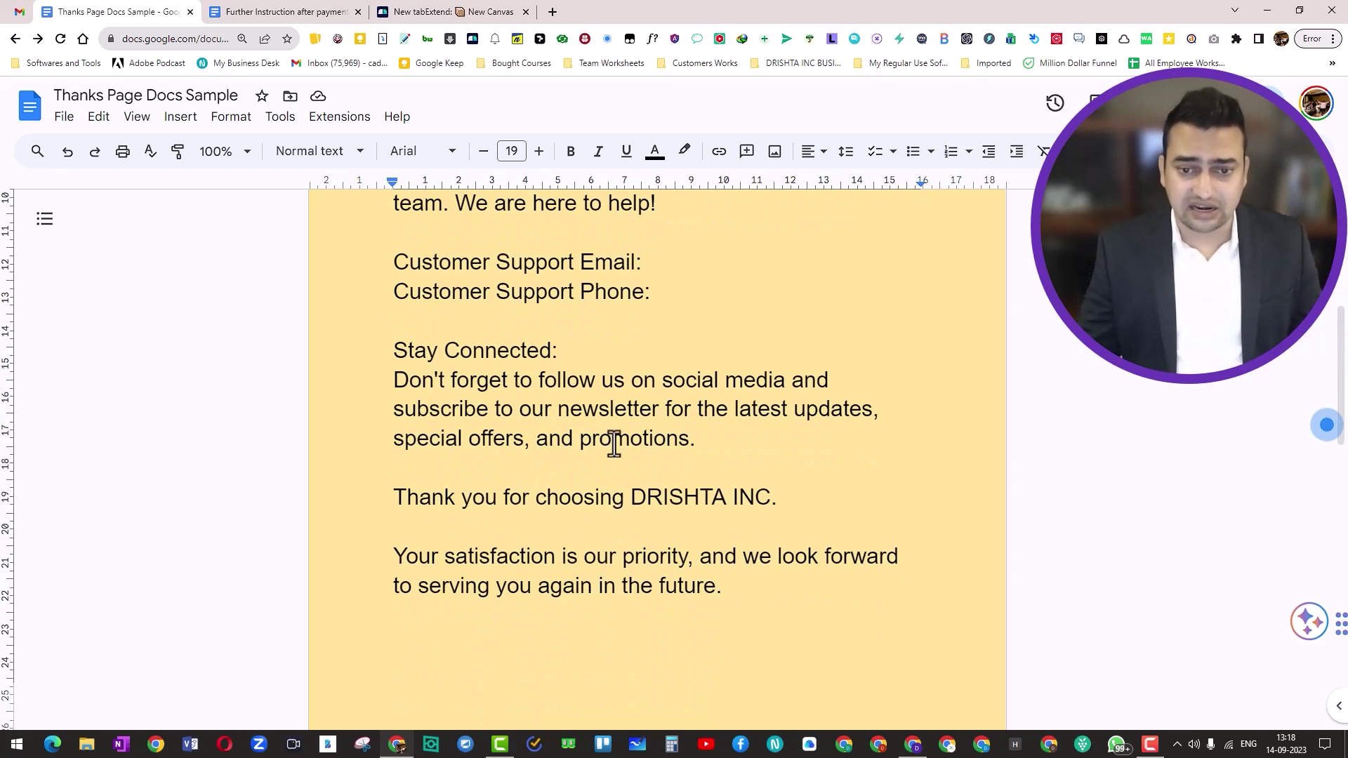
{"action": "scroll", "coordinate": [632, 526], "scroll_direction": "down", "scroll_amount": 6}
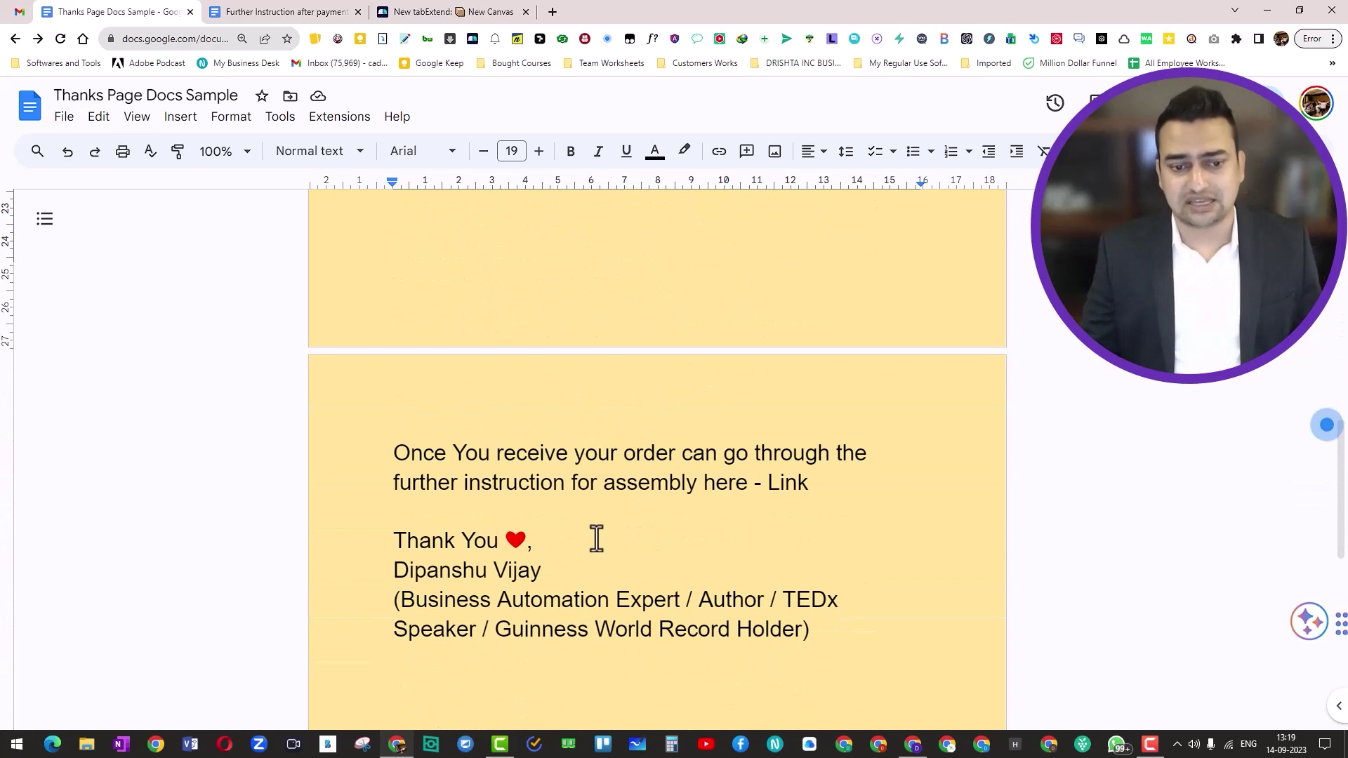
{"action": "scroll", "coordinate": [470, 503], "scroll_direction": "up", "scroll_amount": 2}
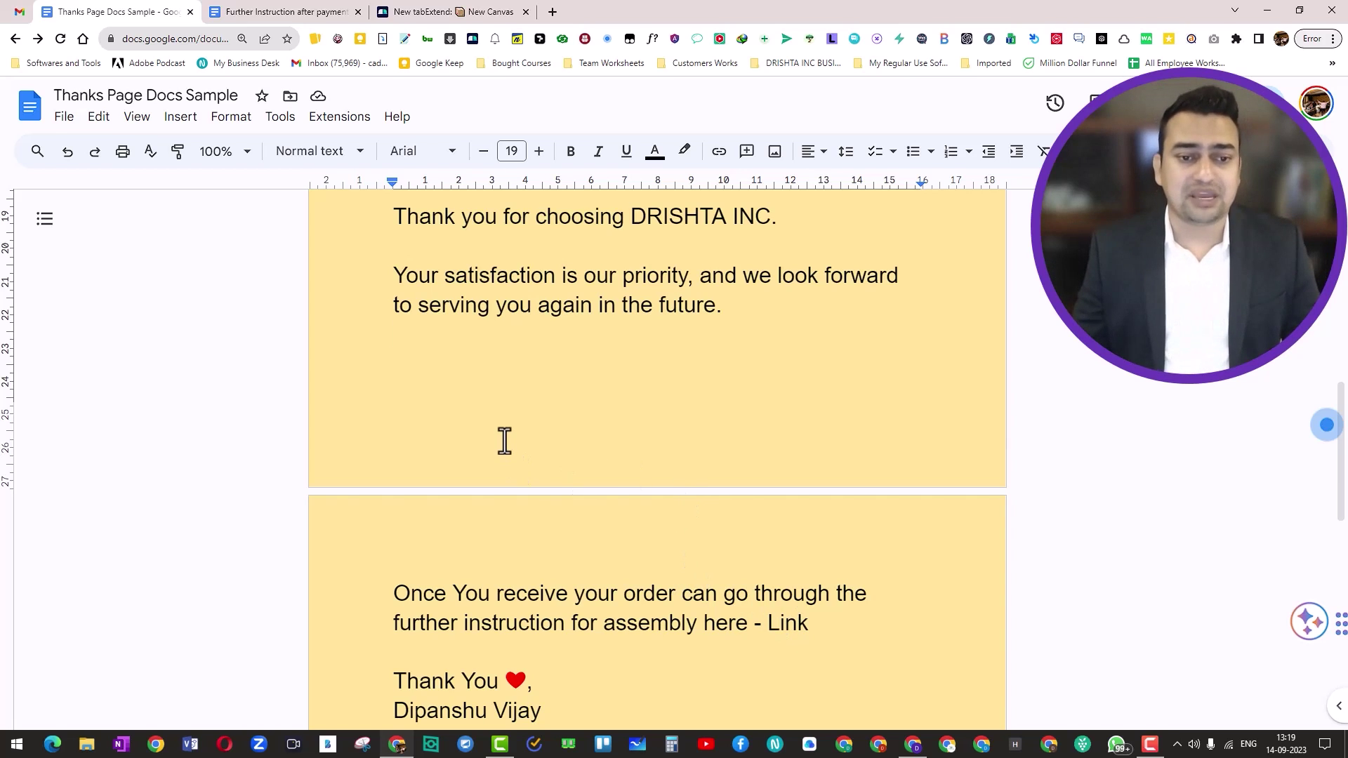
Select all of the thank-you document text, then head back toward the Payment Form
{"action": "key", "text": "ctrl+a"}
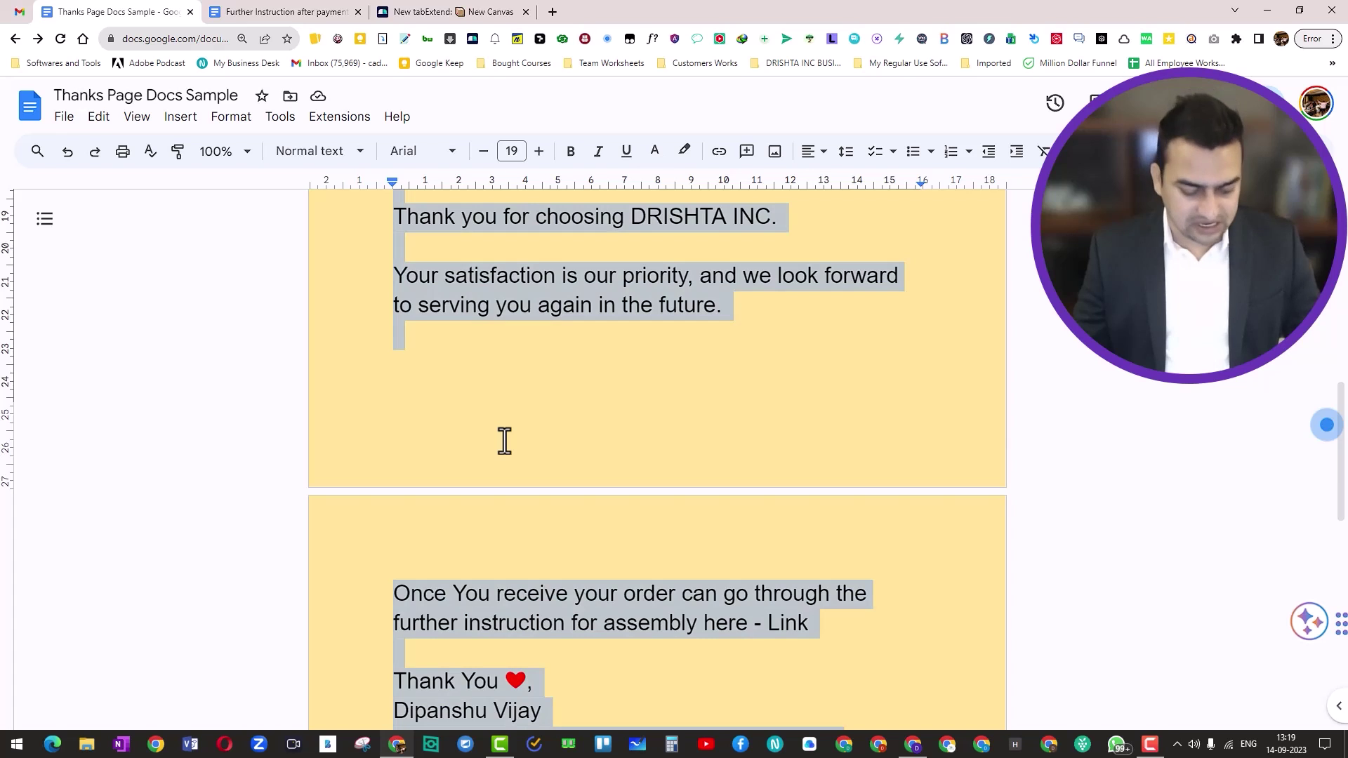
{"action": "scroll", "coordinate": [504, 441], "scroll_direction": "down", "scroll_amount": 4}
{"action": "left_click", "coordinate": [435, 545]}
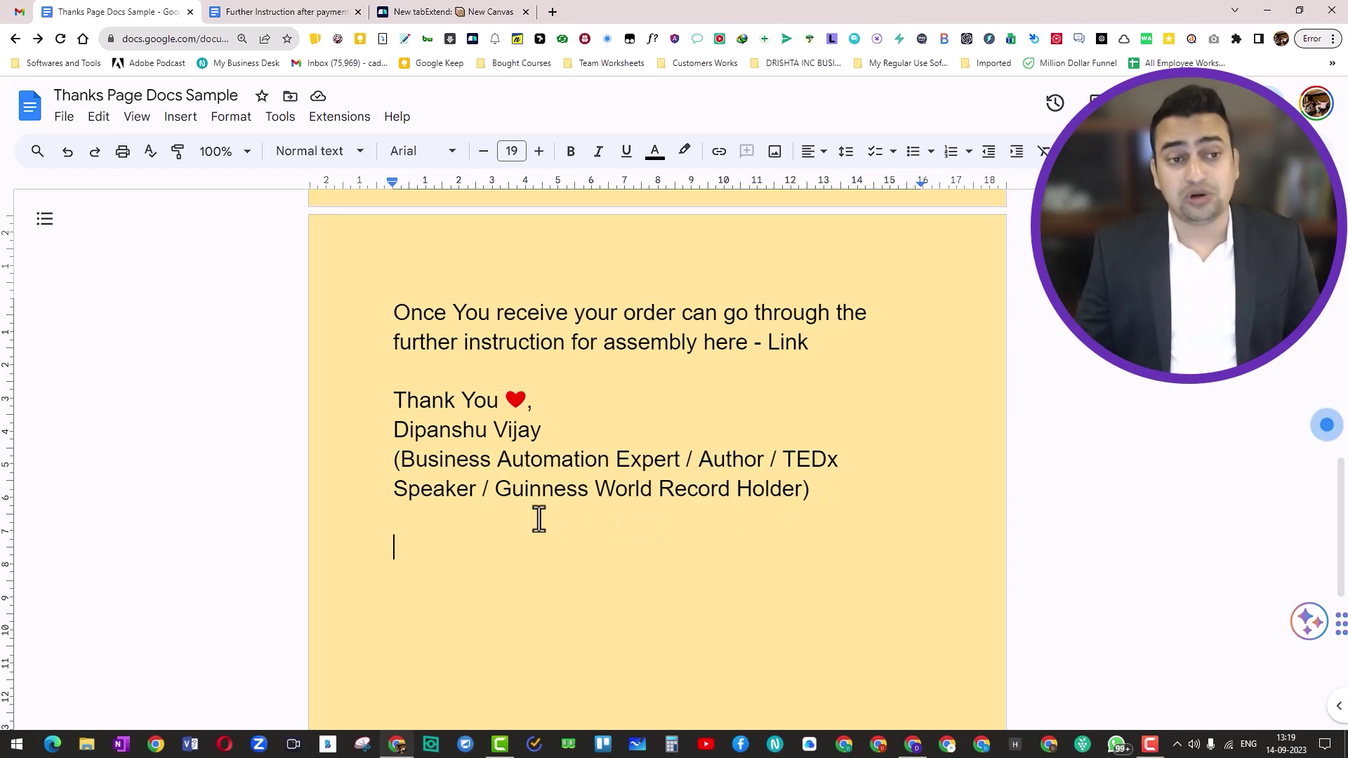
{"action": "key", "text": "ctrl+a"}
{"action": "scroll", "coordinate": [538, 515], "scroll_direction": "up", "scroll_amount": 9}
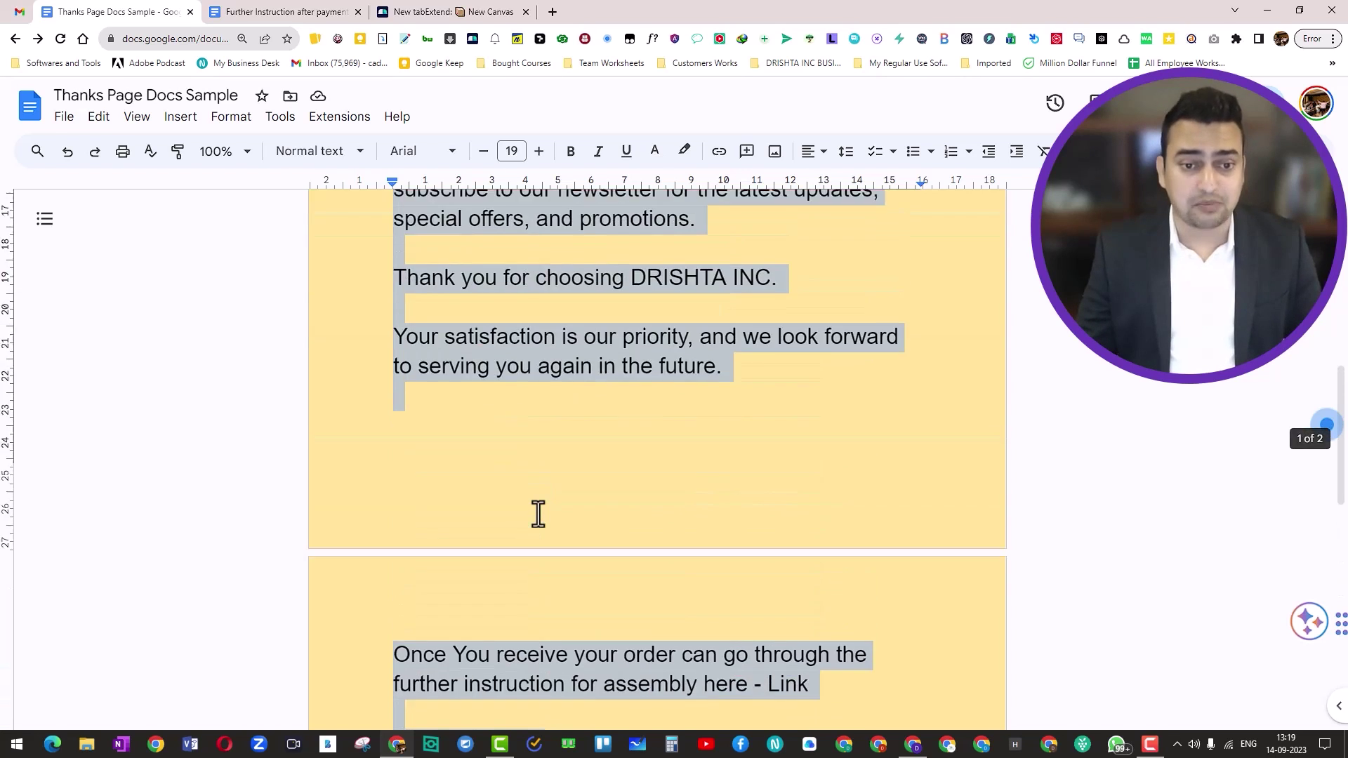
{"action": "key", "text": "alt+Tab"}
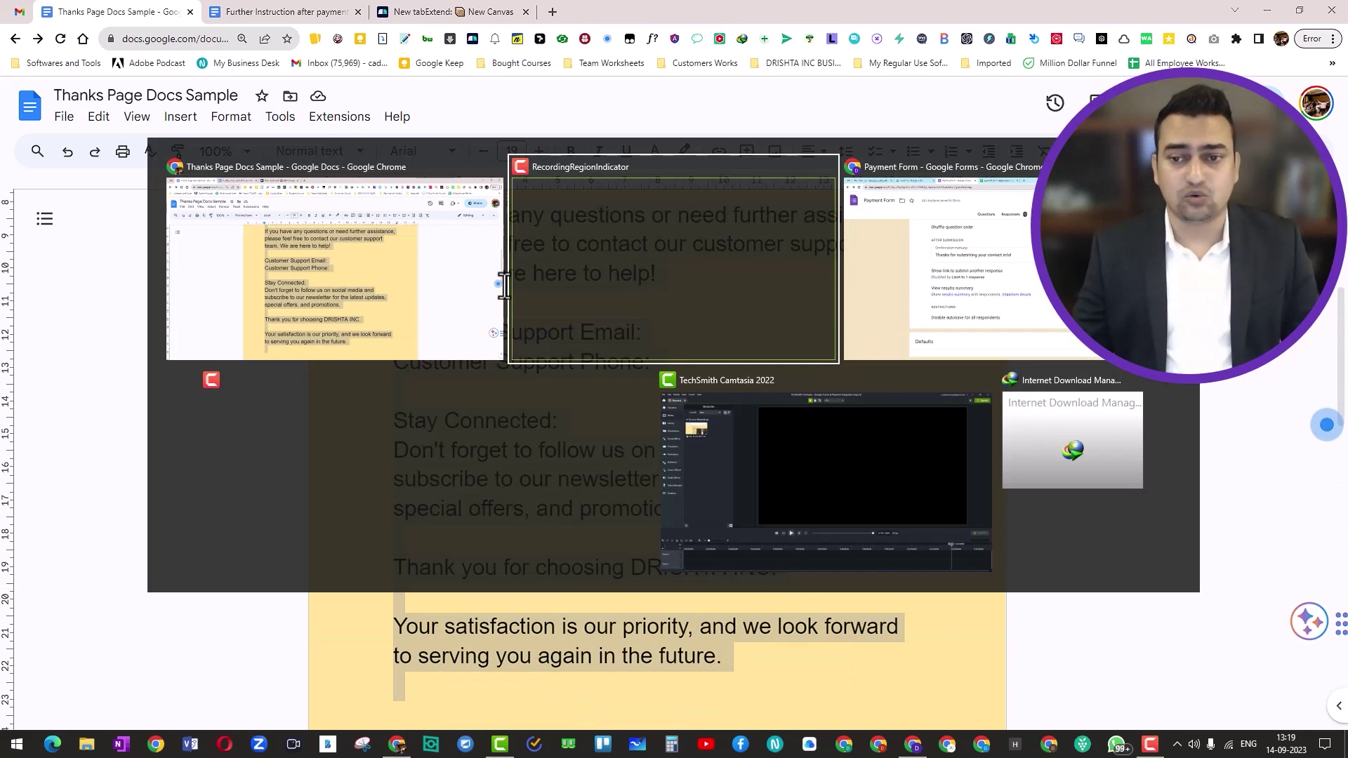
Paste the thank-you text over the confirmation message and trim the trailing blank lines
{"action": "key", "text": "Tab"}
{"action": "left_click", "coordinate": [431, 313]}
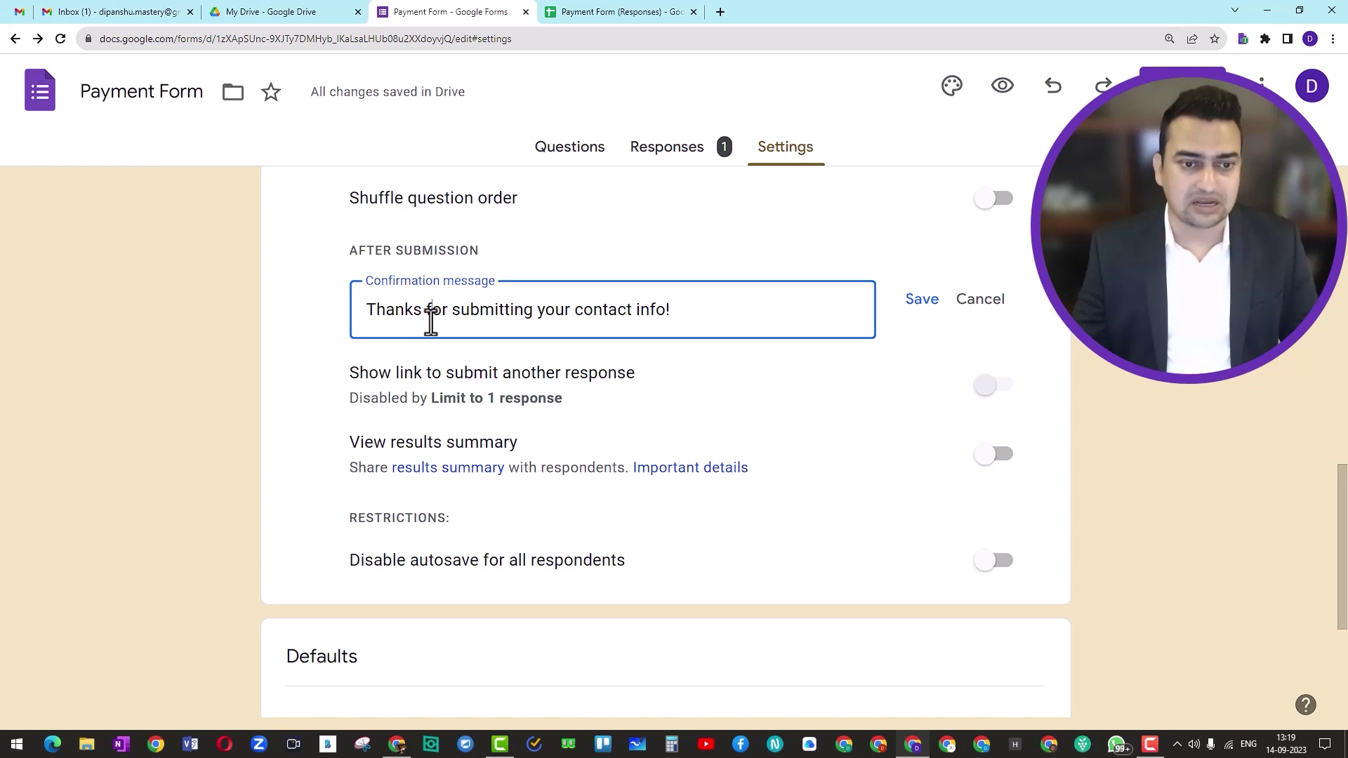
{"action": "key", "text": "ctrl+a"}
{"action": "key", "text": "ctrl+v"}
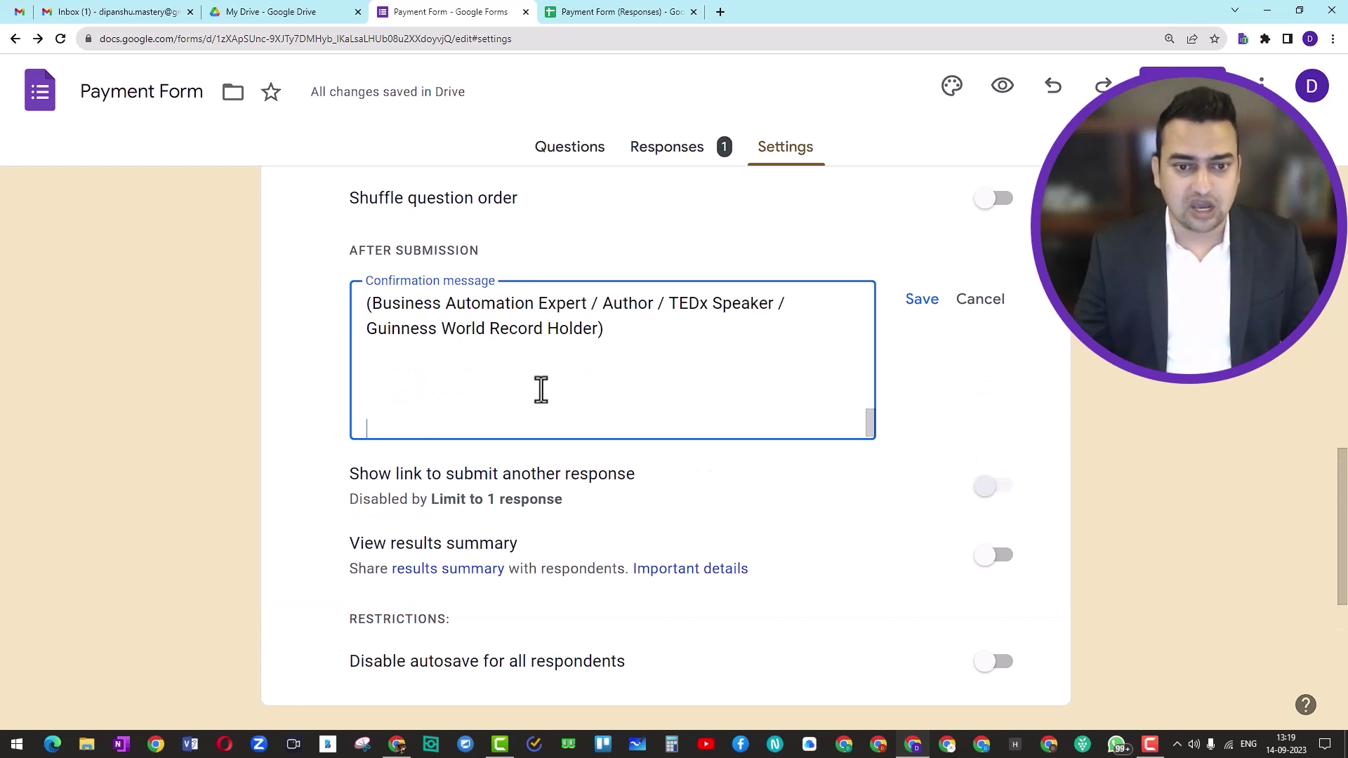
{"action": "key", "text": "BackSpace"}
{"action": "key", "text": "BackSpace"}
{"action": "key", "text": "BackSpace"}
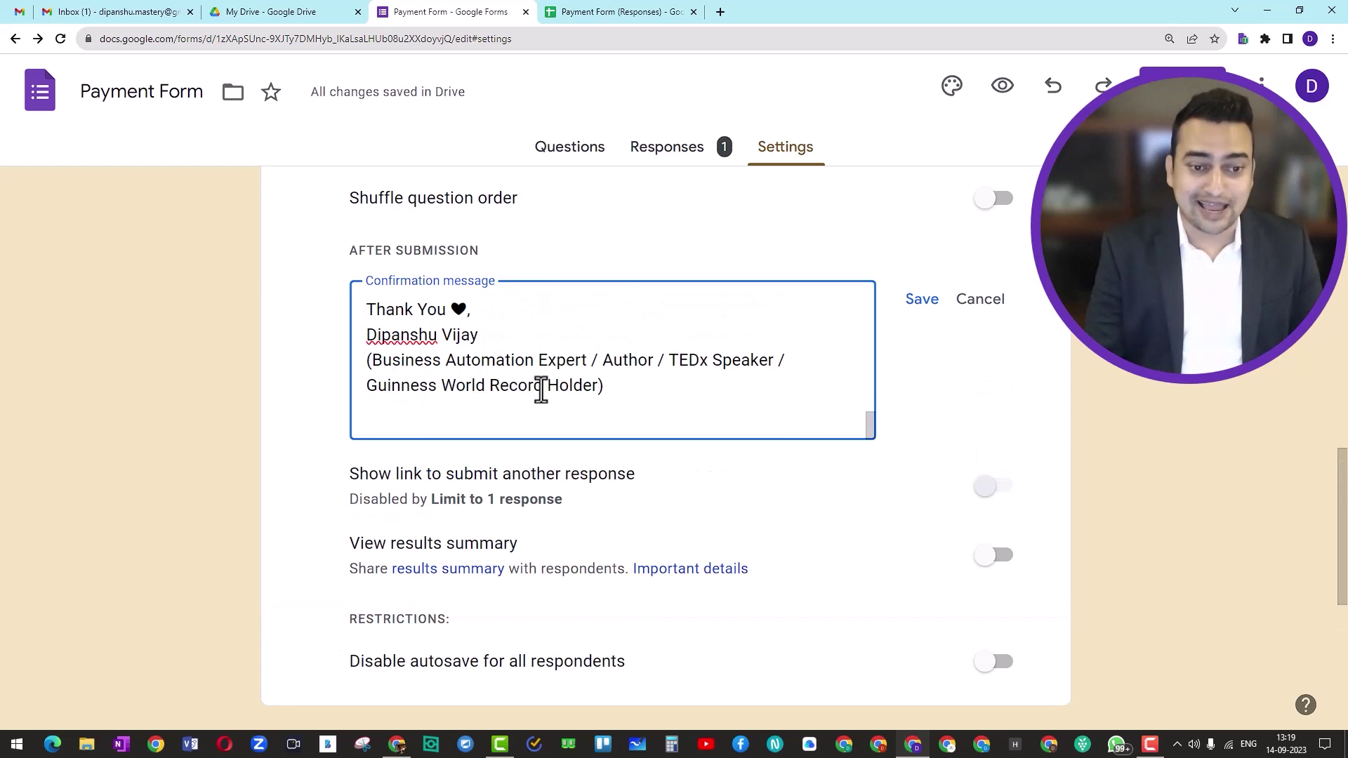
{"action": "key", "text": "BackSpace"}
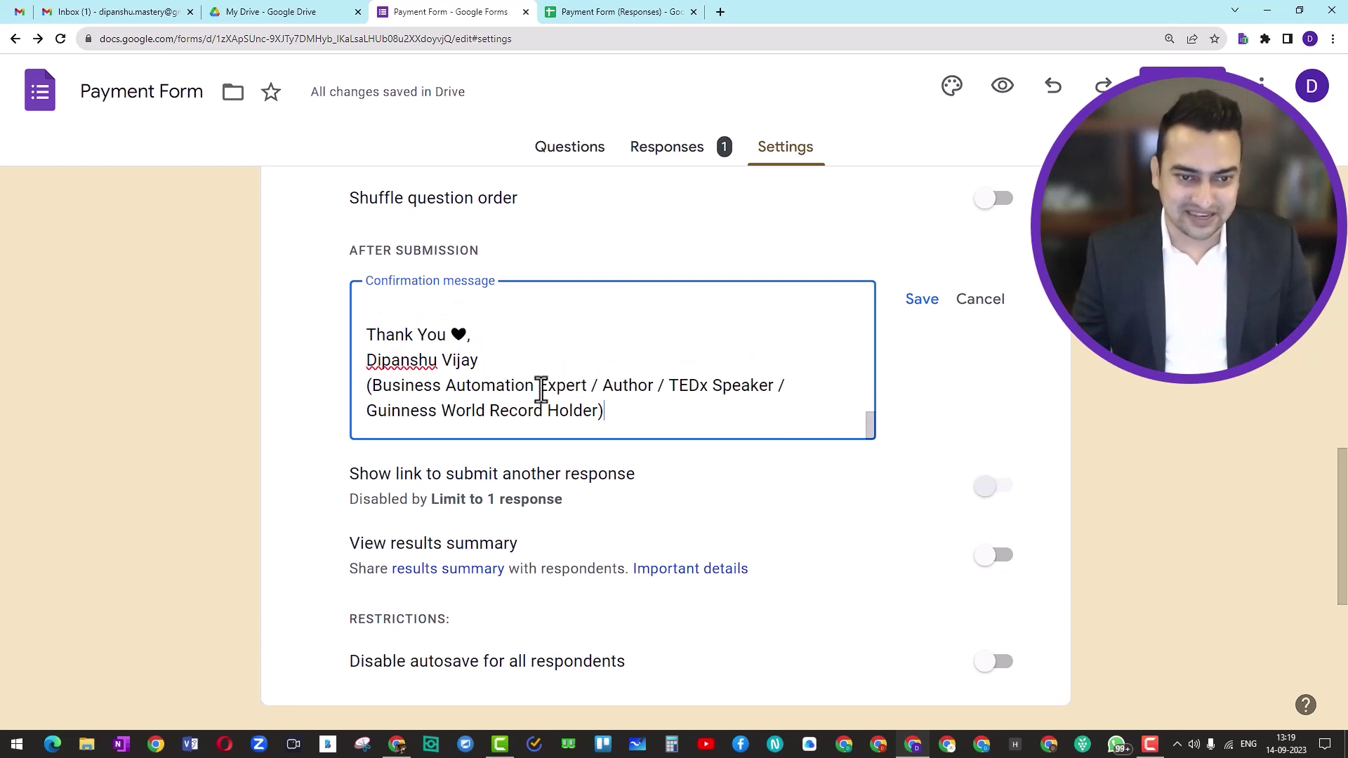
{"action": "scroll", "coordinate": [540, 390], "scroll_direction": "up", "scroll_amount": 10}
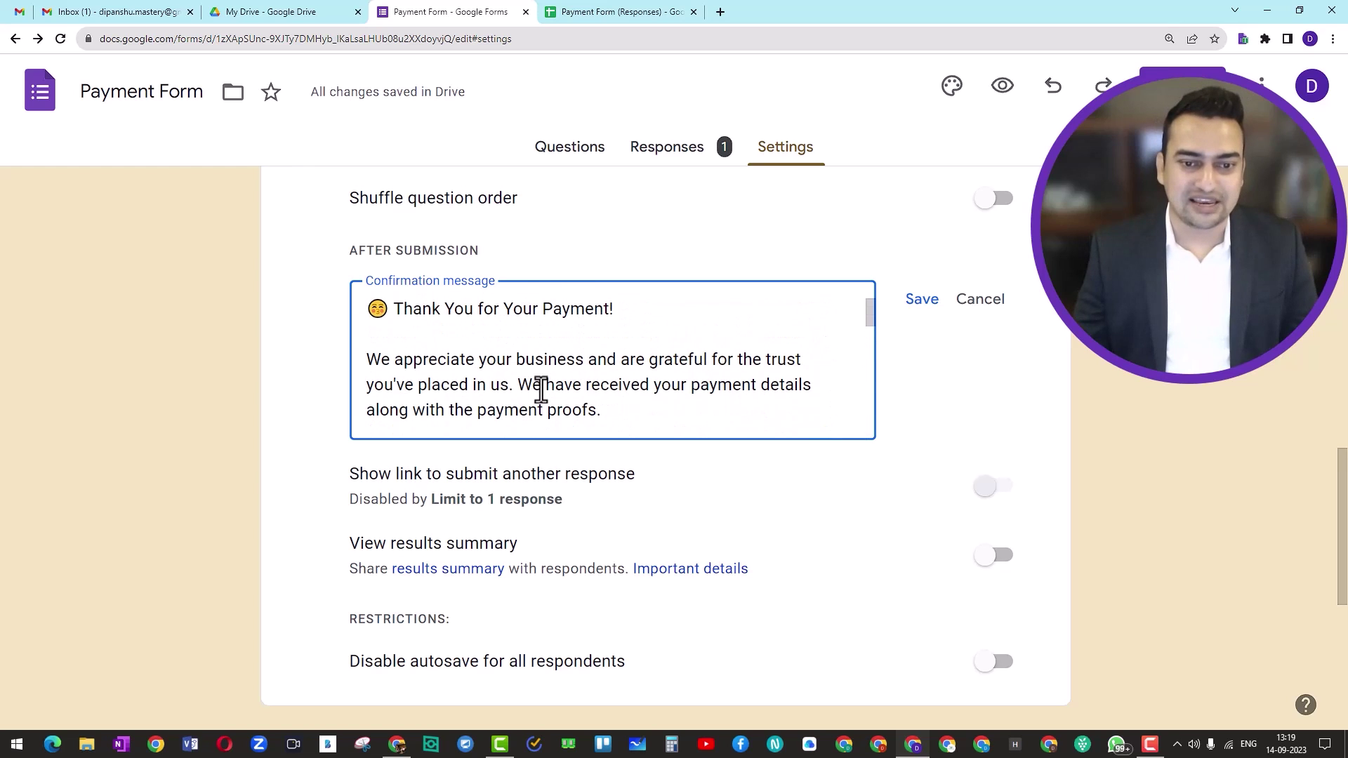
Replace the heart after 'Thank You' with a blushing-face emoji and save the message
{"action": "left_click", "coordinate": [387, 312]}
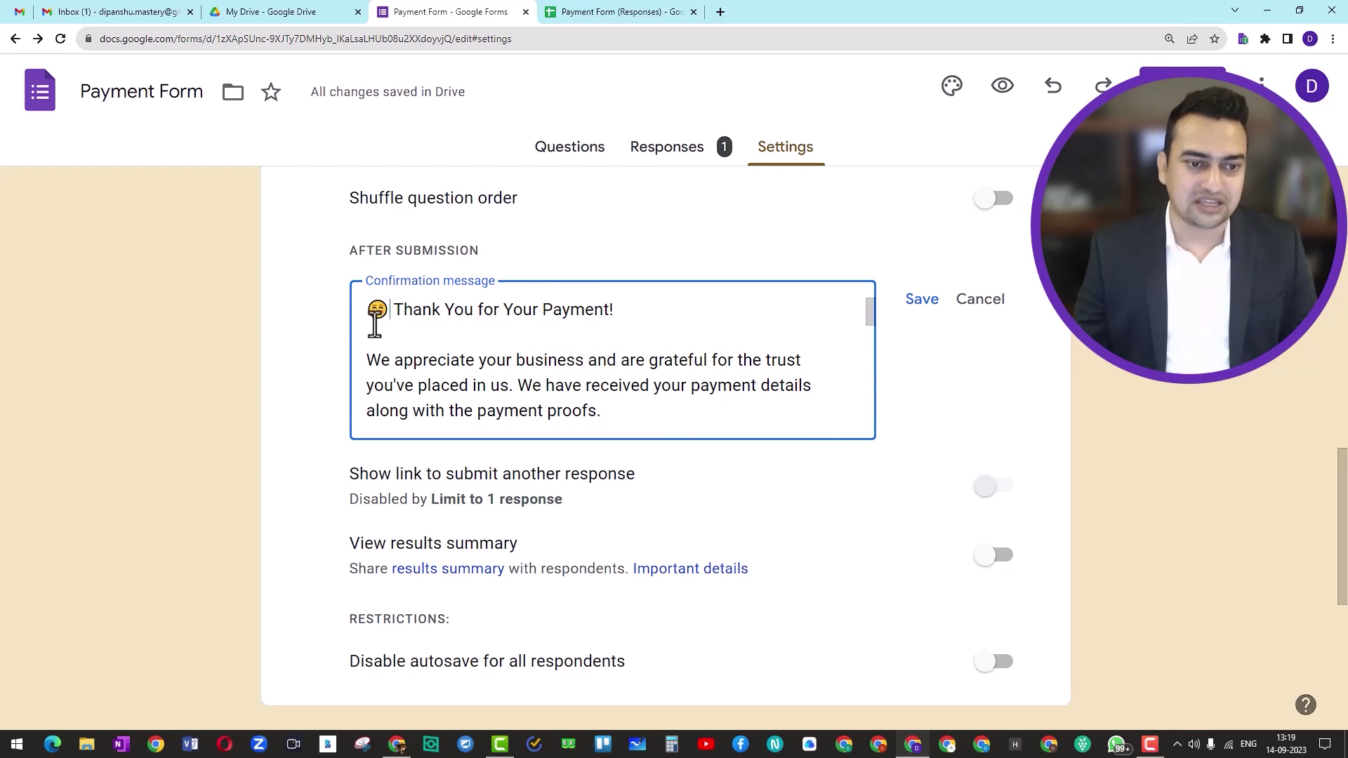
{"action": "scroll", "coordinate": [445, 361], "scroll_direction": "down", "scroll_amount": 10}
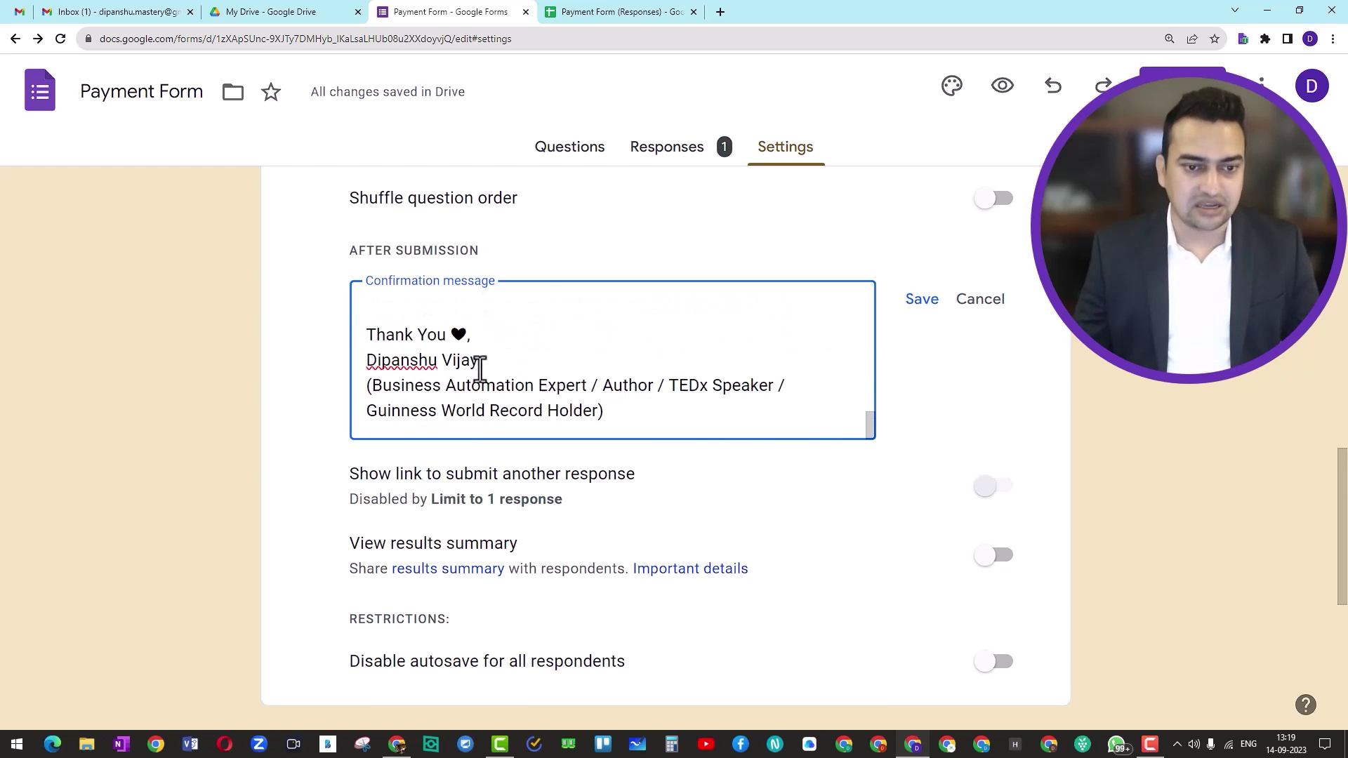
{"action": "scroll", "coordinate": [485, 367], "scroll_direction": "down", "scroll_amount": 5}
{"action": "scroll", "coordinate": [506, 377], "scroll_direction": "up", "scroll_amount": 4}
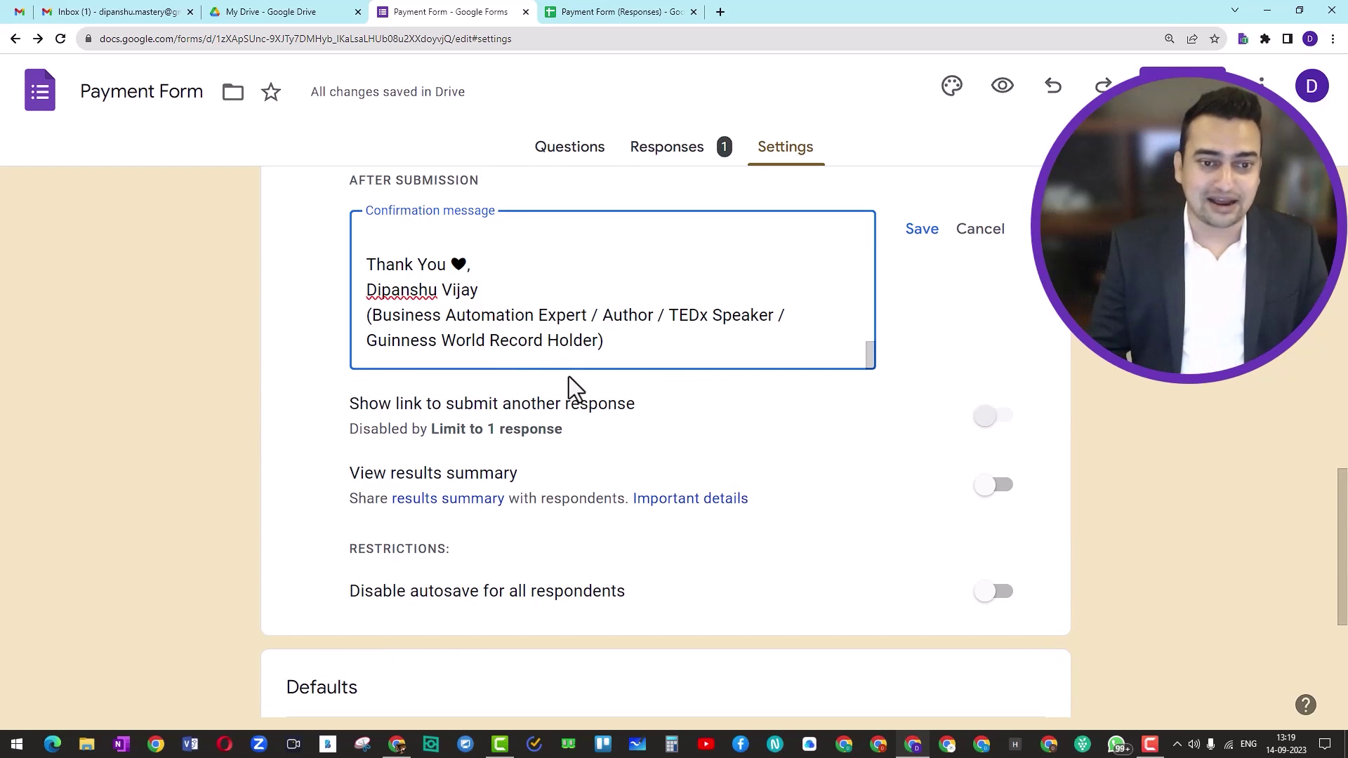
{"action": "key", "text": "shift+Left"}
{"action": "type", "text": "😚"}
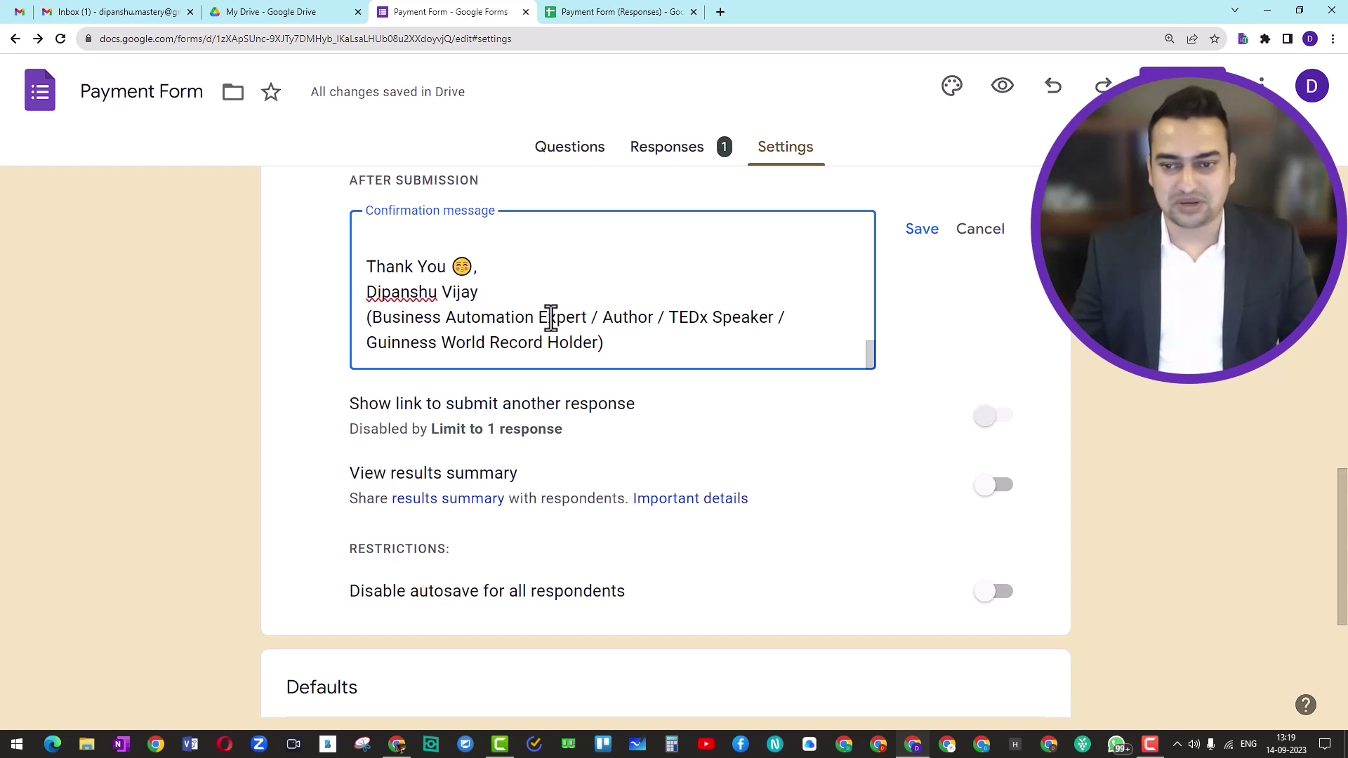
{"action": "scroll", "coordinate": [545, 313], "scroll_direction": "up", "scroll_amount": 10}
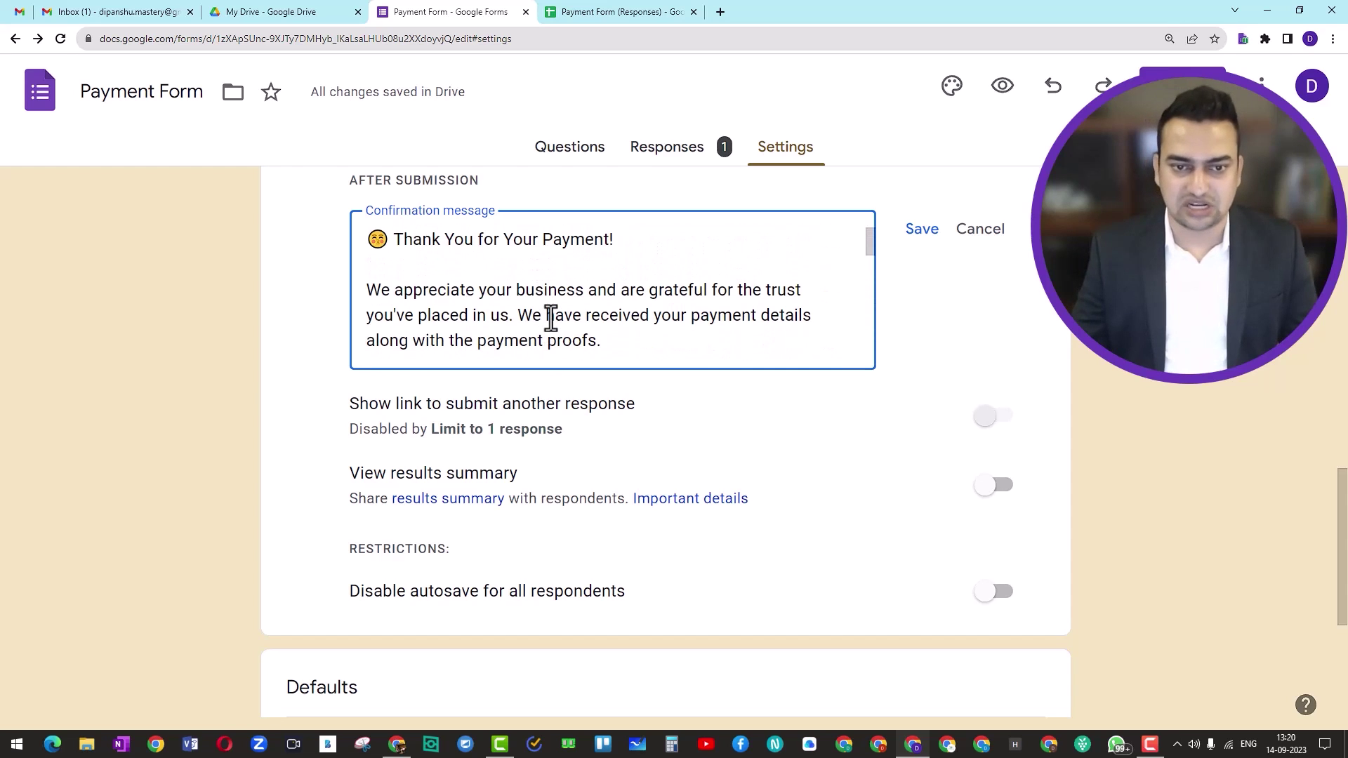
{"action": "left_click", "coordinate": [918, 239]}
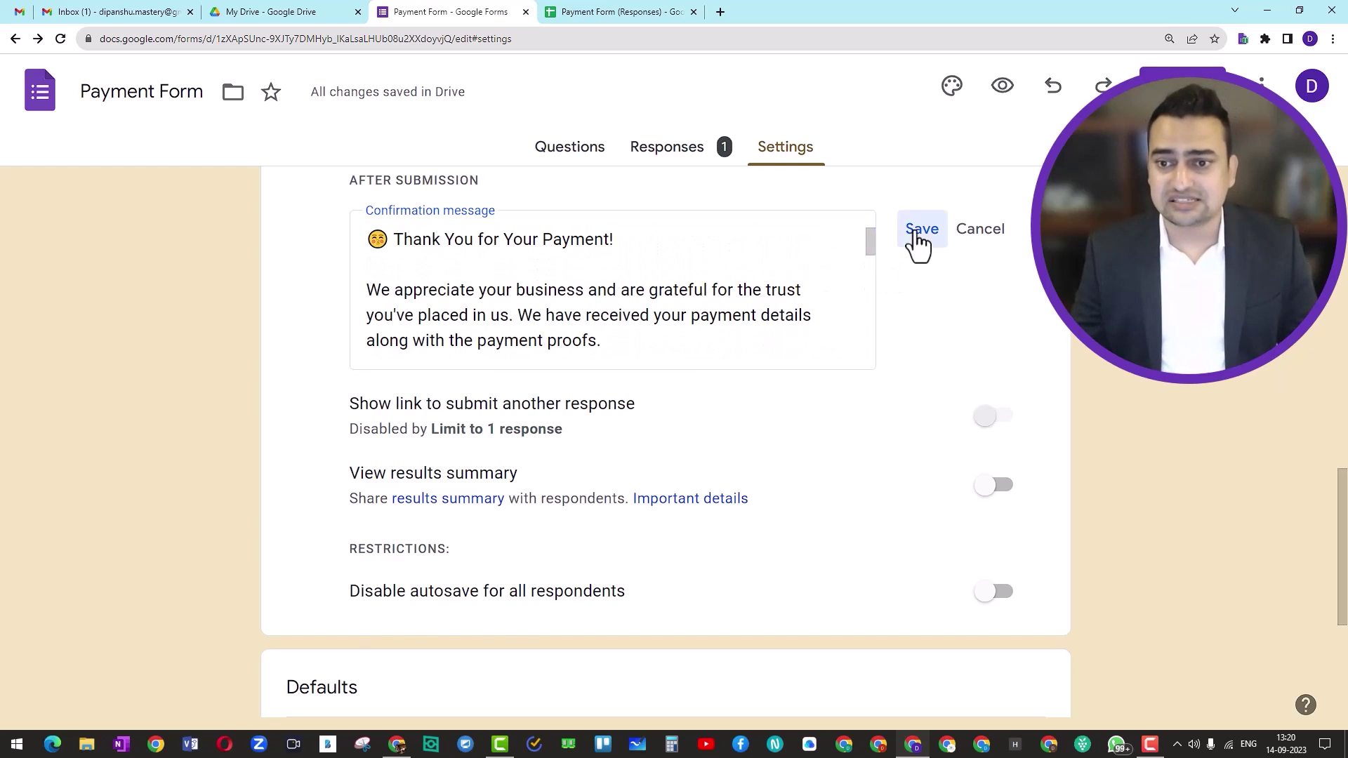
Review the saved settings, then return to the Thanks Page Docs Sample window
{"action": "scroll", "coordinate": [633, 382], "scroll_direction": "down", "scroll_amount": 1}
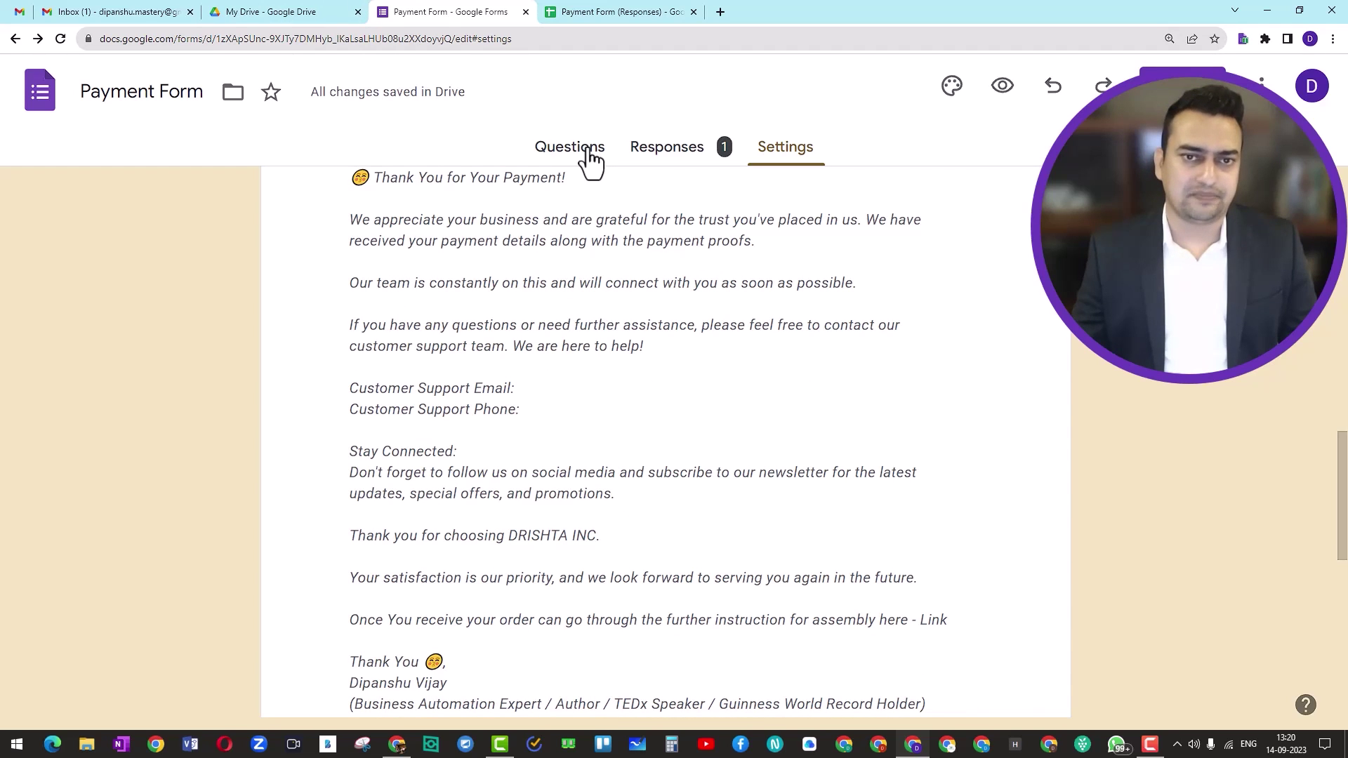
{"action": "scroll", "coordinate": [548, 295], "scroll_direction": "down", "scroll_amount": 5}
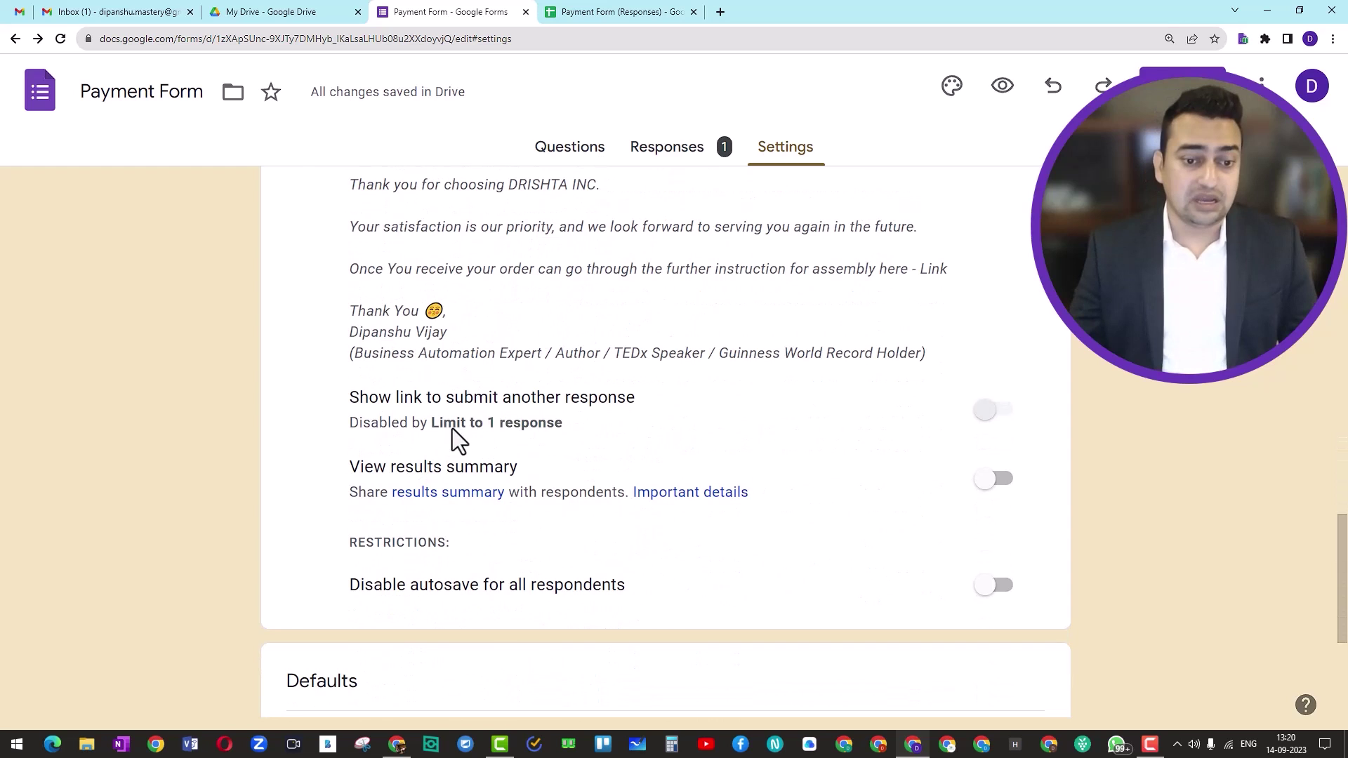
{"action": "scroll", "coordinate": [660, 348], "scroll_direction": "up", "scroll_amount": 1}
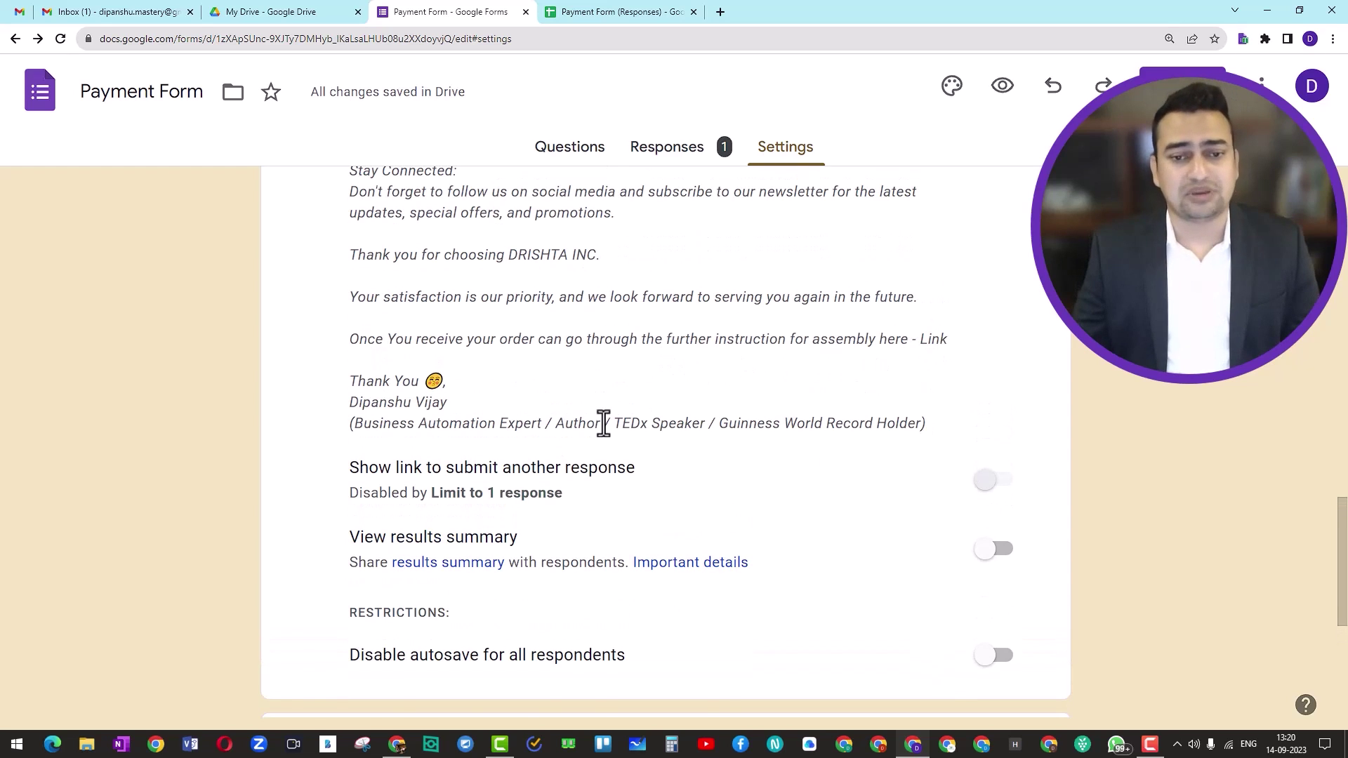
{"action": "key", "text": "alt+Tab"}
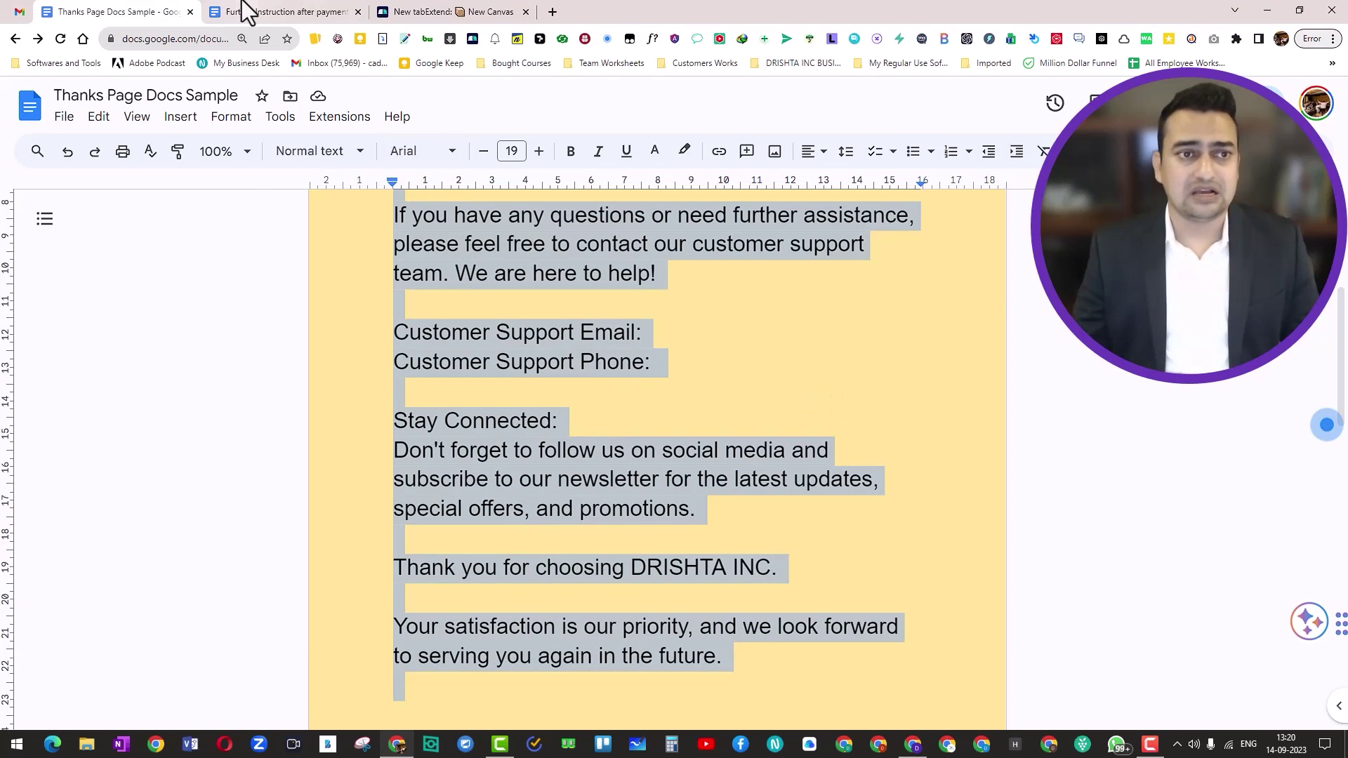
Open 'Further Instruction after payment' and scroll from Step 1: Unboxing to the support contacts
{"action": "left_click", "coordinate": [246, 11]}
{"action": "scroll", "coordinate": [524, 457], "scroll_direction": "down", "scroll_amount": 1}
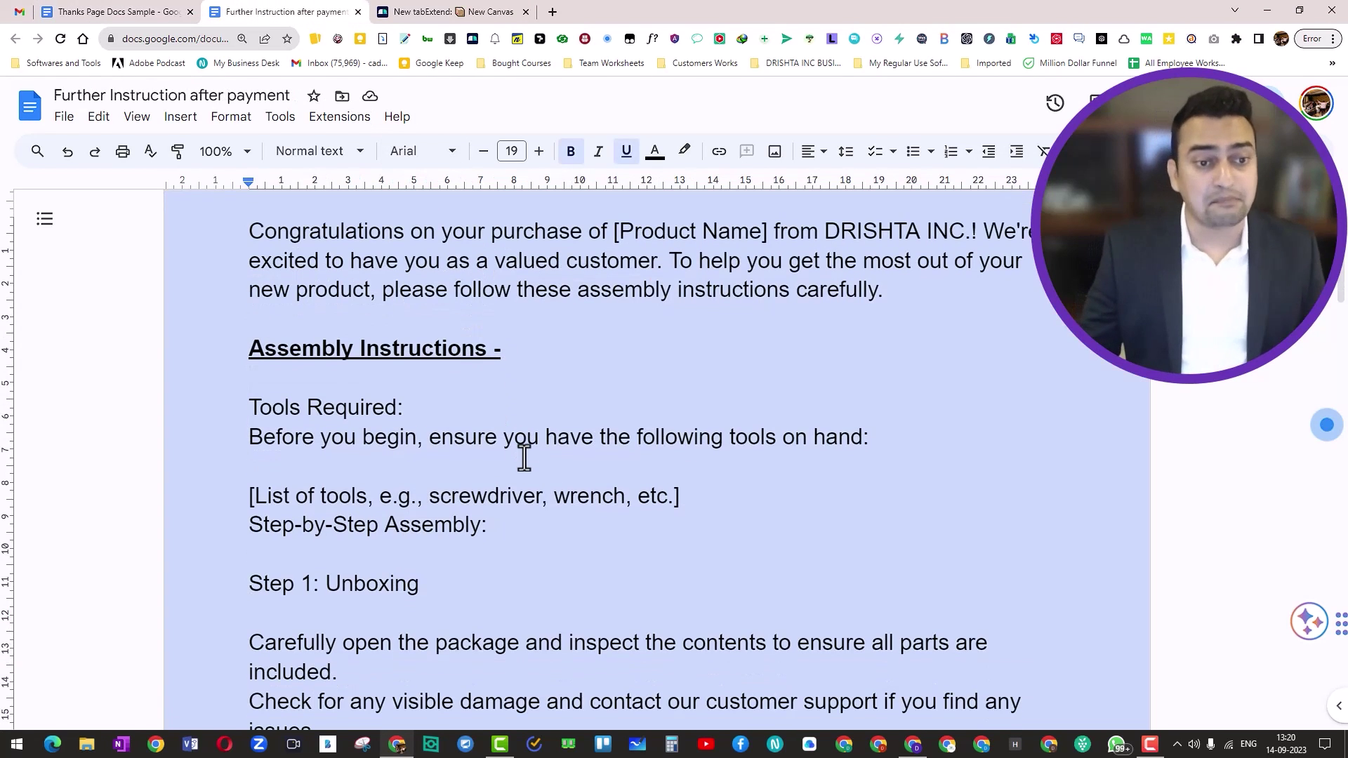
{"action": "scroll", "coordinate": [516, 457], "scroll_direction": "up", "scroll_amount": 1}
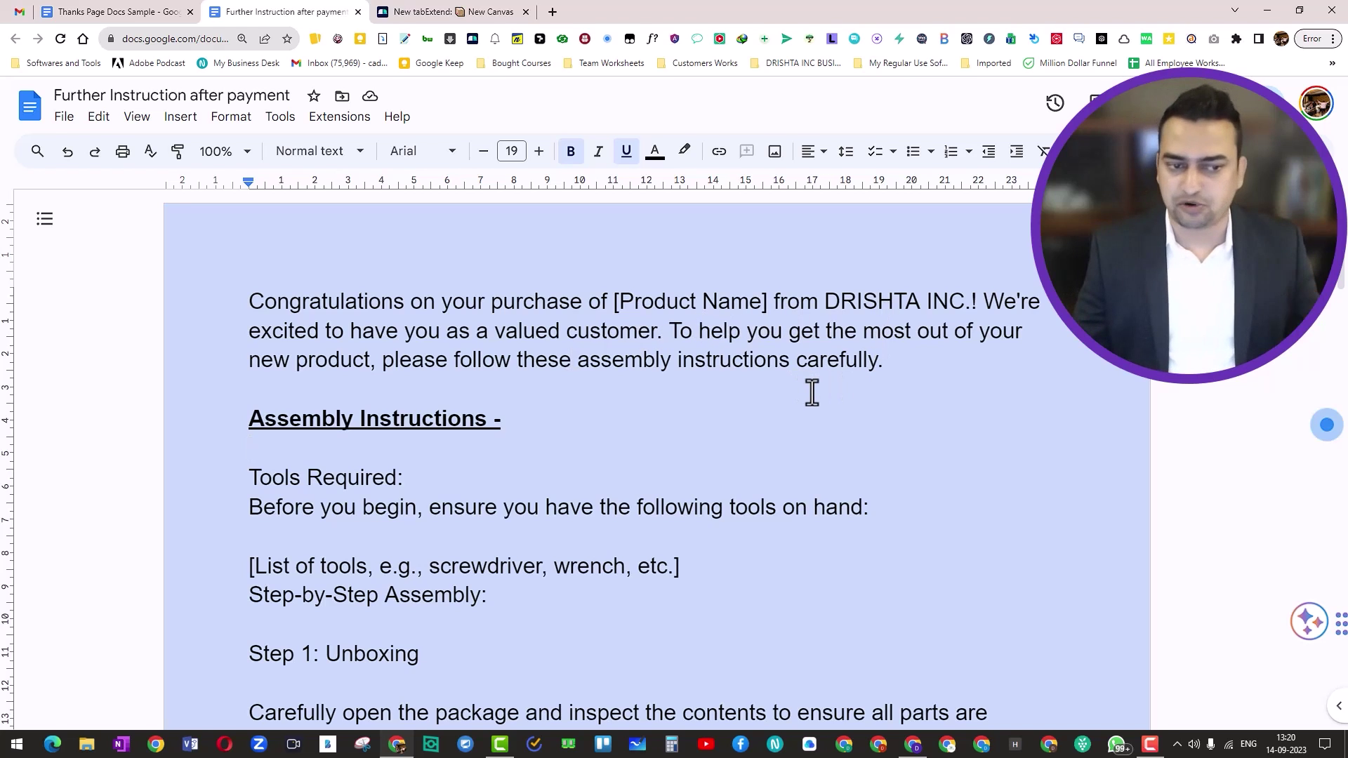
{"action": "scroll", "coordinate": [596, 467], "scroll_direction": "down", "scroll_amount": 1}
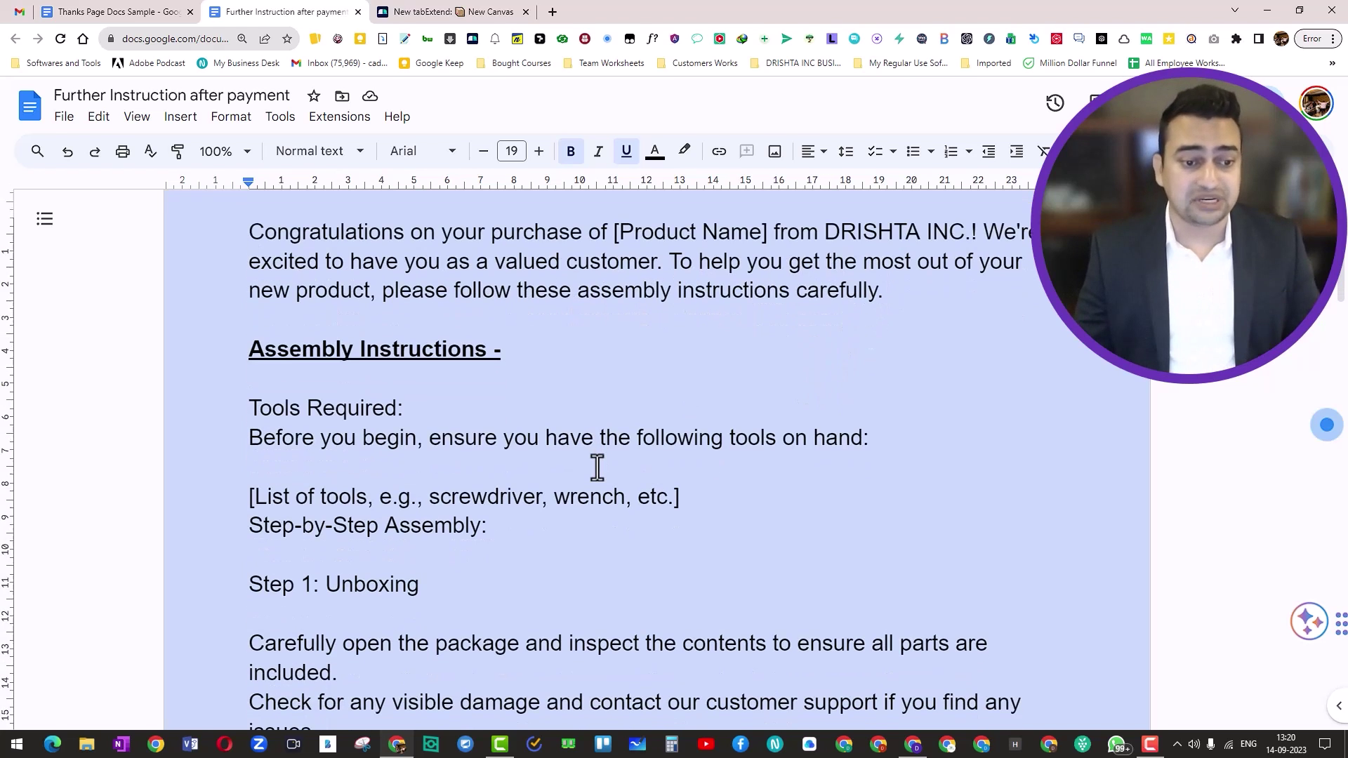
{"action": "scroll", "coordinate": [491, 380], "scroll_direction": "down", "scroll_amount": 1}
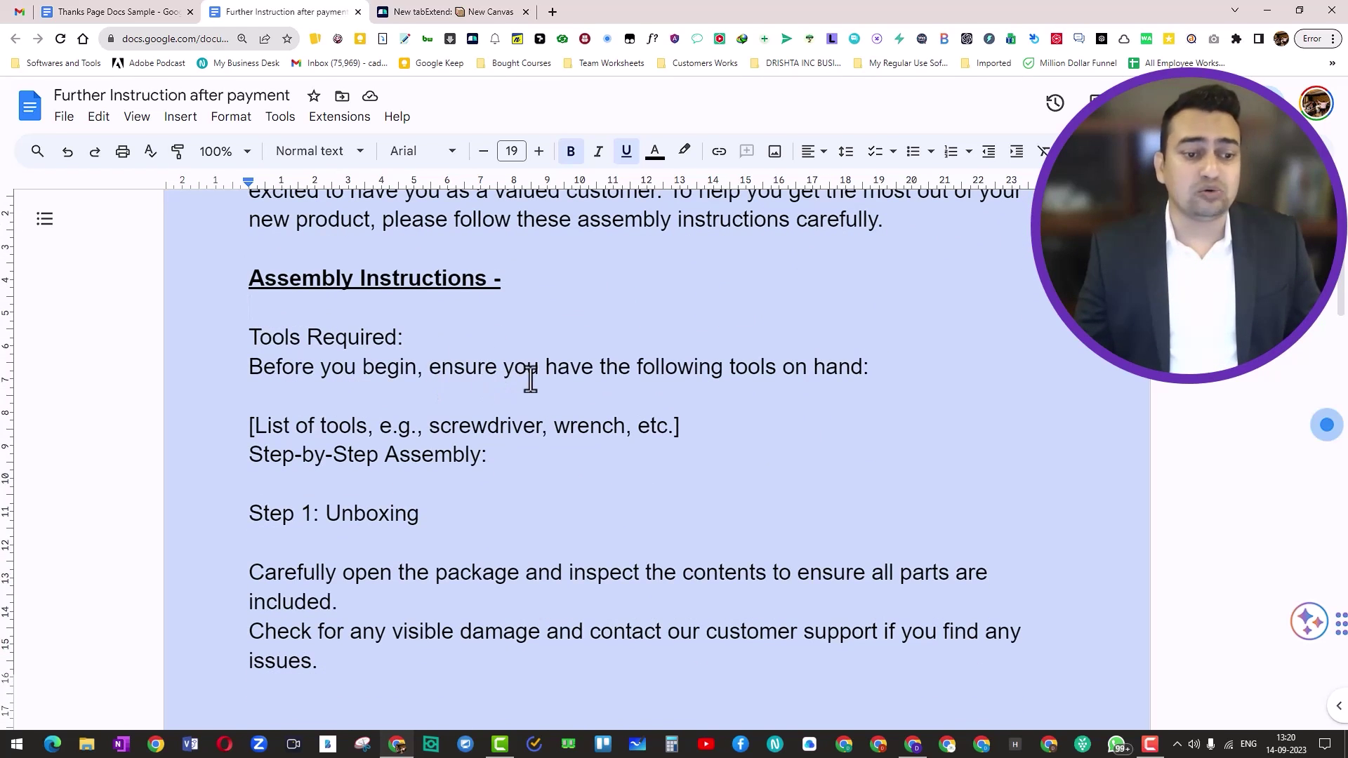
{"action": "scroll", "coordinate": [529, 378], "scroll_direction": "down", "scroll_amount": 2}
{"action": "scroll", "coordinate": [532, 380], "scroll_direction": "down", "scroll_amount": 3}
{"action": "scroll", "coordinate": [531, 380], "scroll_direction": "down", "scroll_amount": 2}
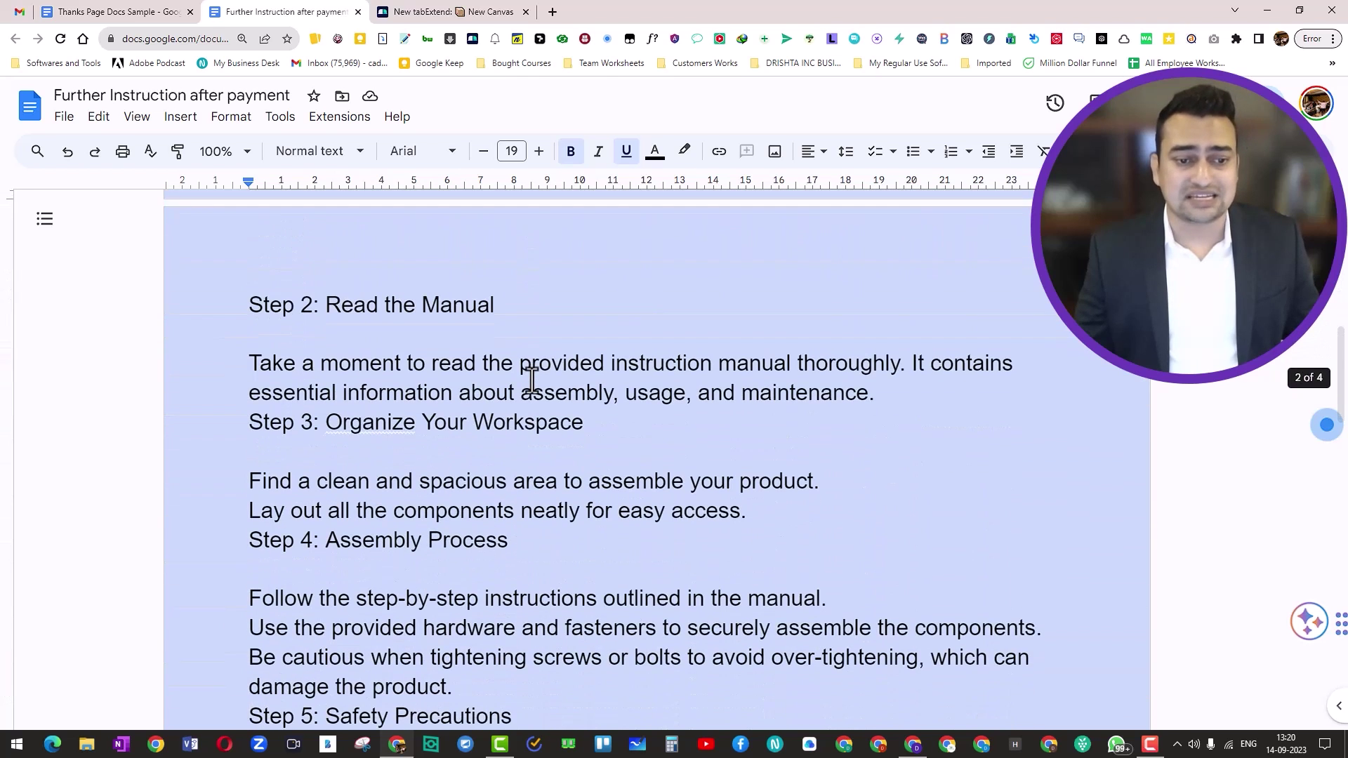
{"action": "scroll", "coordinate": [532, 381], "scroll_direction": "down", "scroll_amount": 3}
{"action": "scroll", "coordinate": [532, 381], "scroll_direction": "down", "scroll_amount": 12}
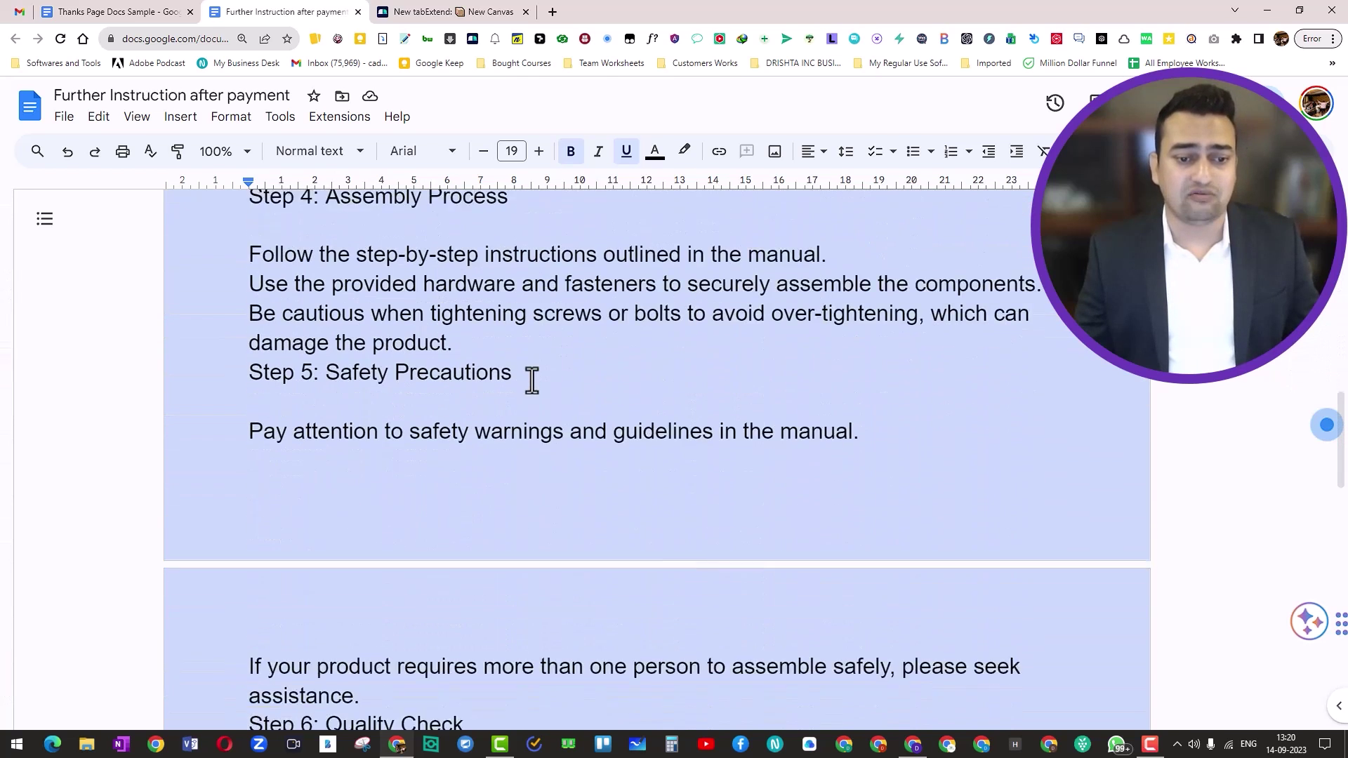
{"action": "scroll", "coordinate": [531, 381], "scroll_direction": "down", "scroll_amount": 3}
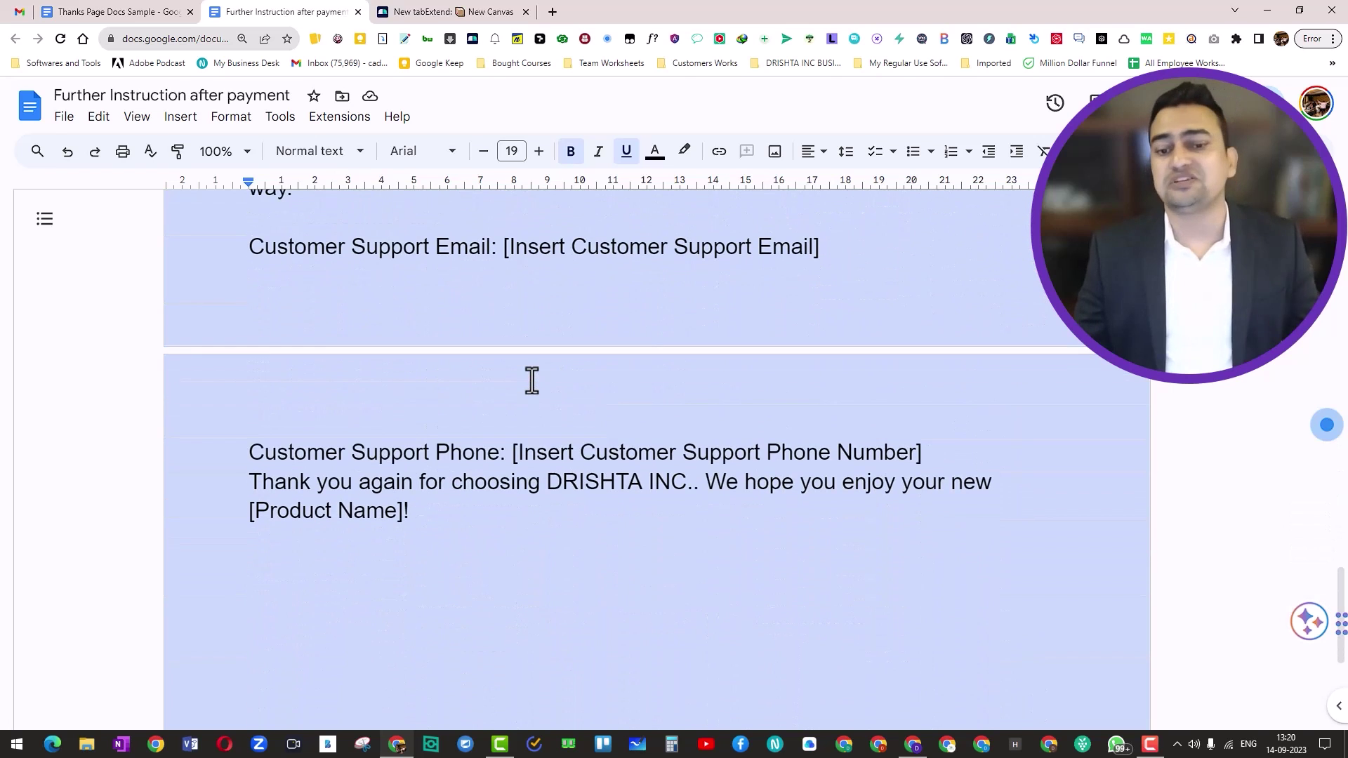
{"action": "scroll", "coordinate": [532, 381], "scroll_direction": "down", "scroll_amount": 3}
{"action": "scroll", "coordinate": [531, 380], "scroll_direction": "down", "scroll_amount": 1}
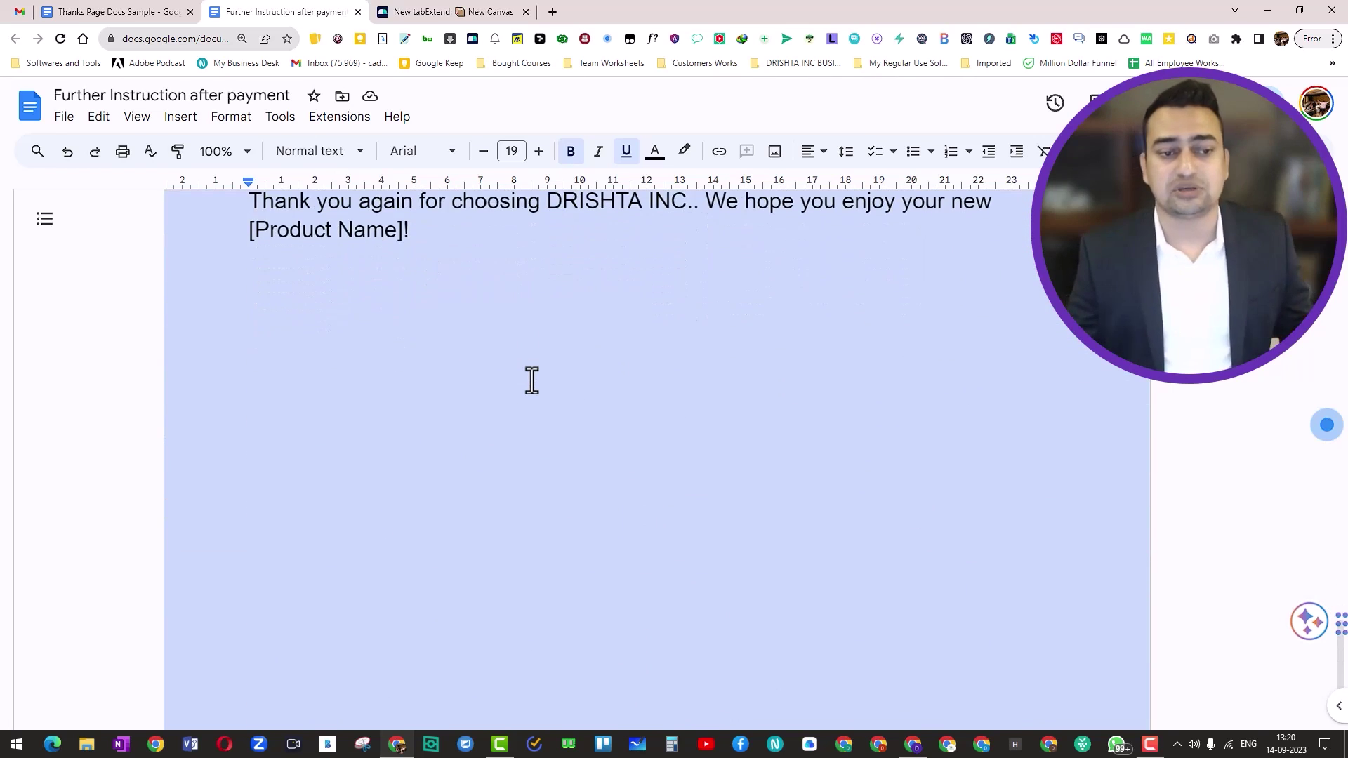
{"action": "scroll", "coordinate": [532, 380], "scroll_direction": "up", "scroll_amount": 20}
{"action": "scroll", "coordinate": [531, 381], "scroll_direction": "up", "scroll_amount": 1}
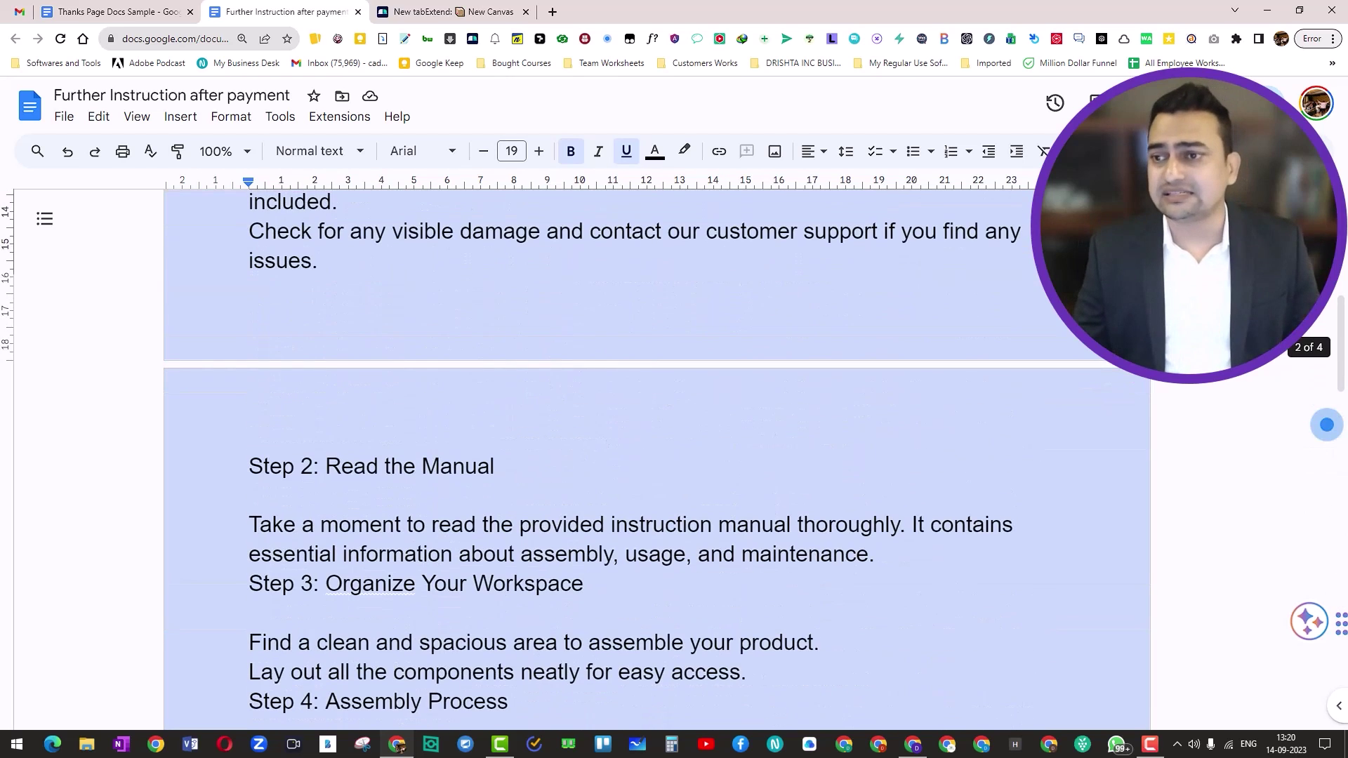
Share the instructions document with 'Anyone with the link' and copy its link
{"action": "left_click", "coordinate": [1220, 103]}
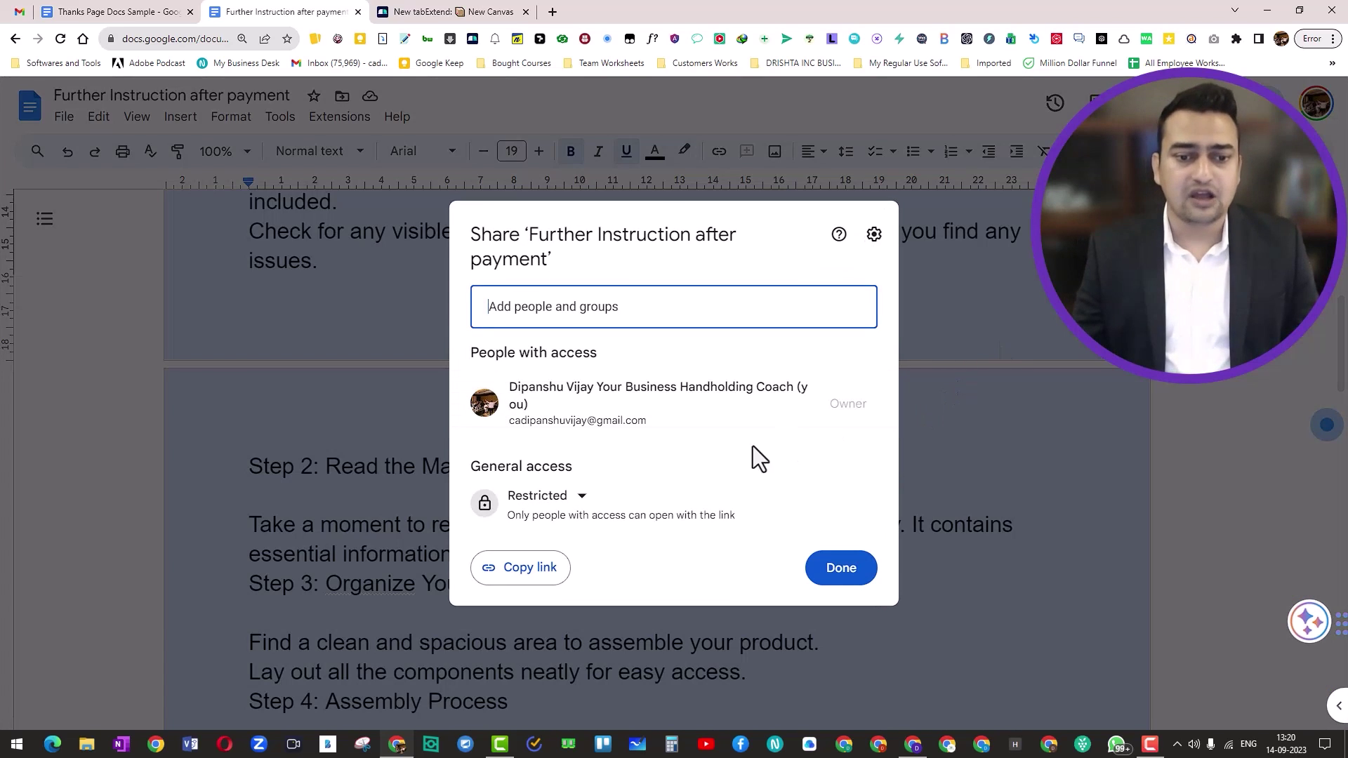
{"action": "left_click", "coordinate": [594, 499]}
{"action": "left_click", "coordinate": [582, 586]}
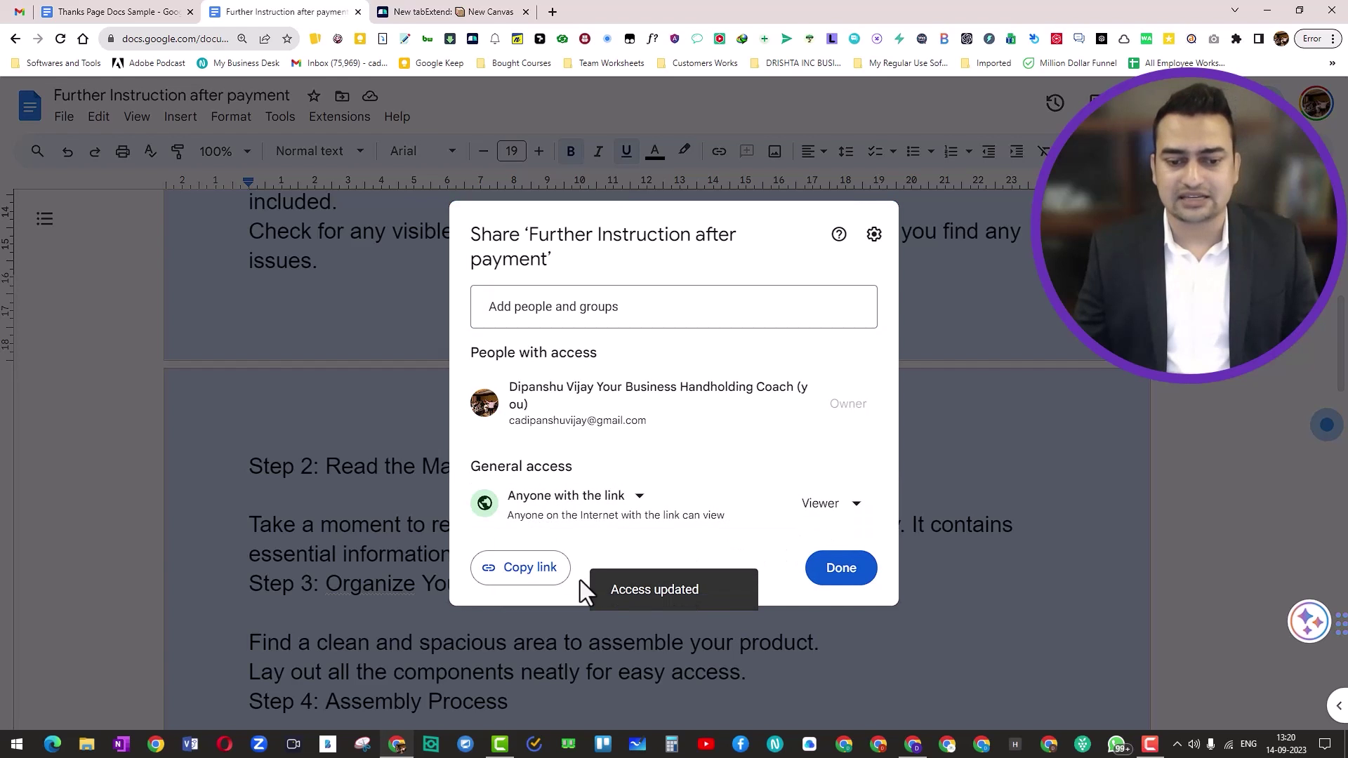
{"action": "left_click", "coordinate": [539, 570]}
{"action": "left_click", "coordinate": [840, 569]}
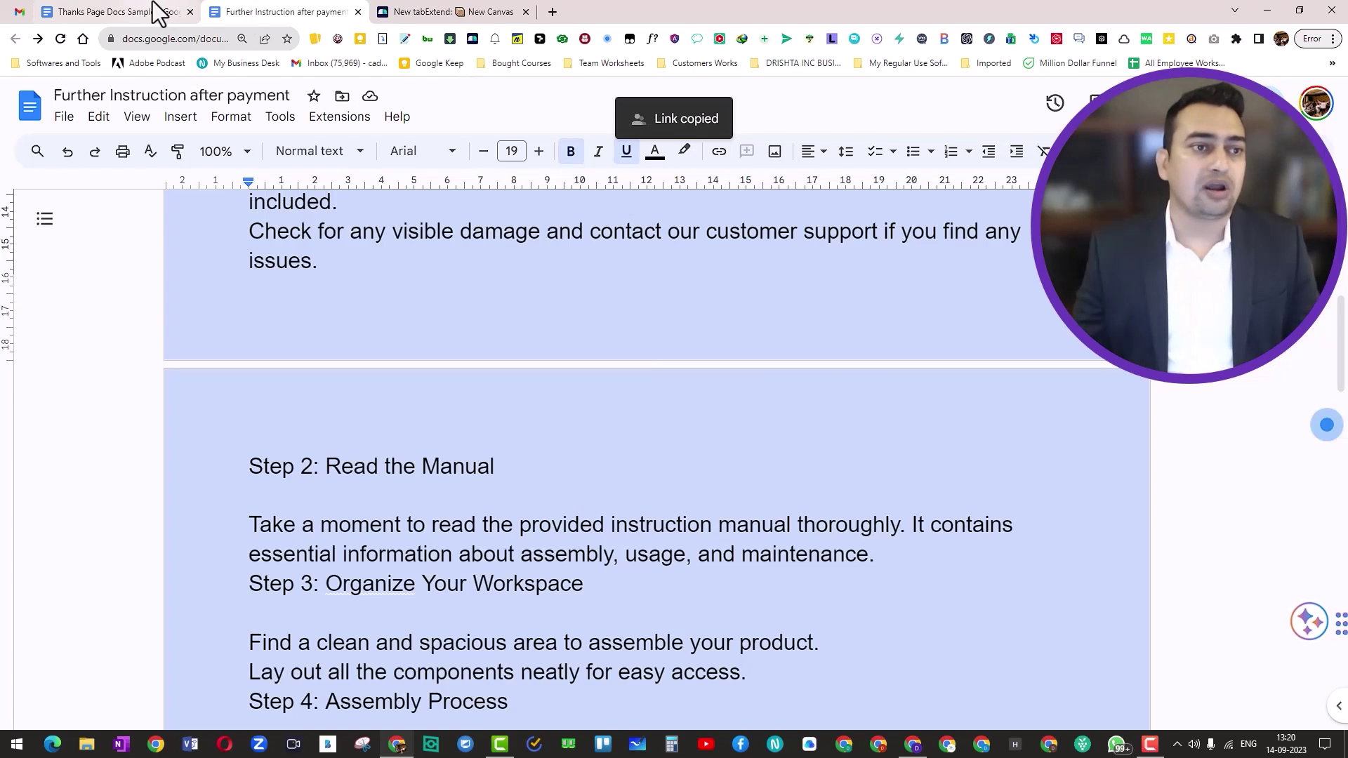
Deselect the text in Thanks Page Docs Sample and return to the Payment Form
{"action": "left_click", "coordinate": [156, 12]}
{"action": "left_click", "coordinate": [794, 543]}
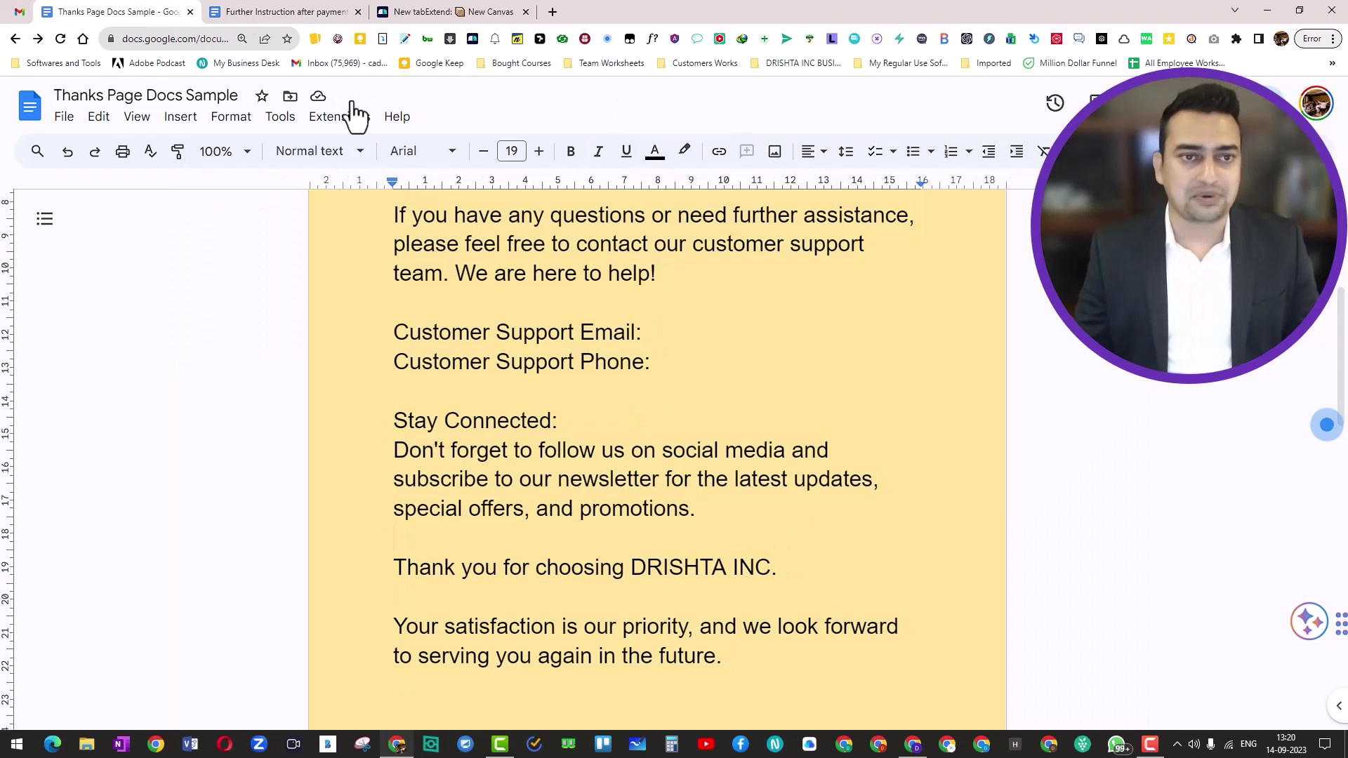
{"action": "key", "text": "alt+Tab"}
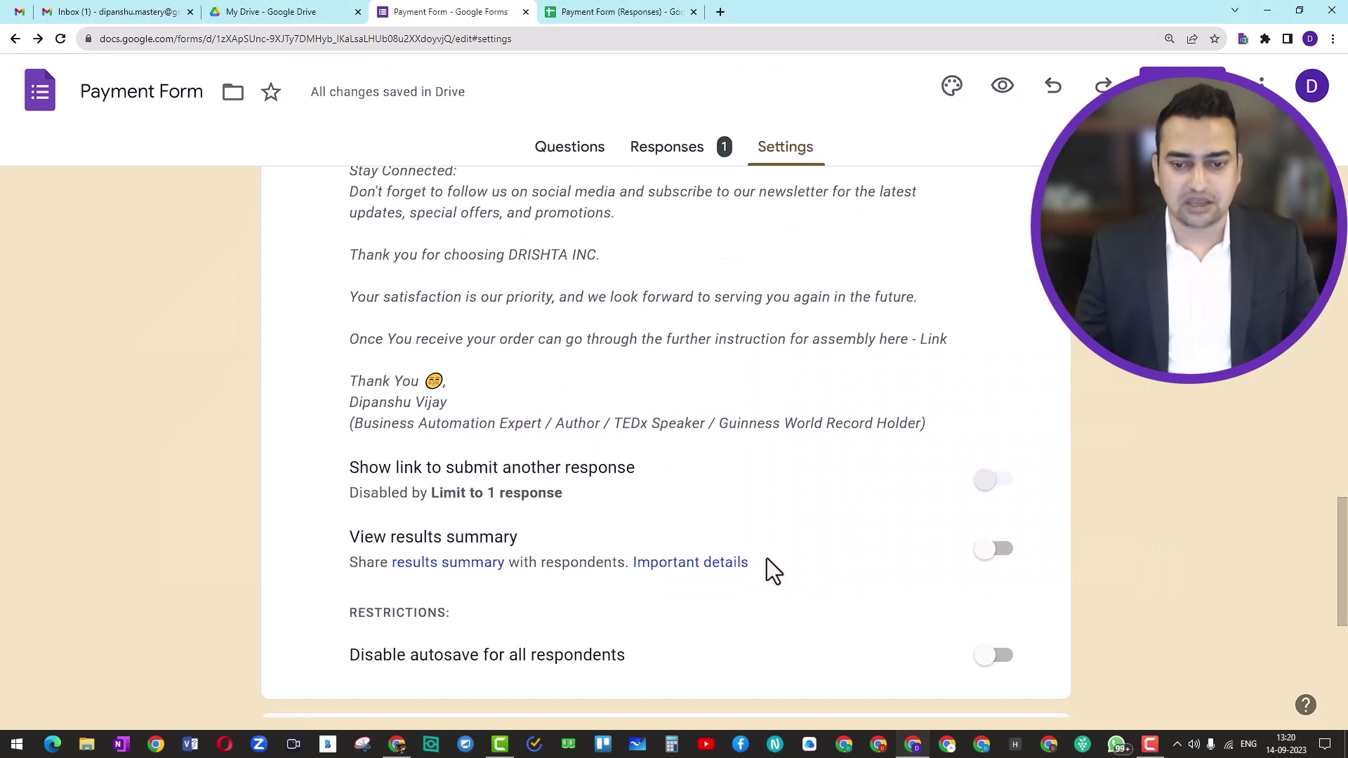
Replace the word 'Link' at the end of the confirmation message with the instructions document URL
{"action": "scroll", "coordinate": [892, 463], "scroll_direction": "up", "scroll_amount": 10}
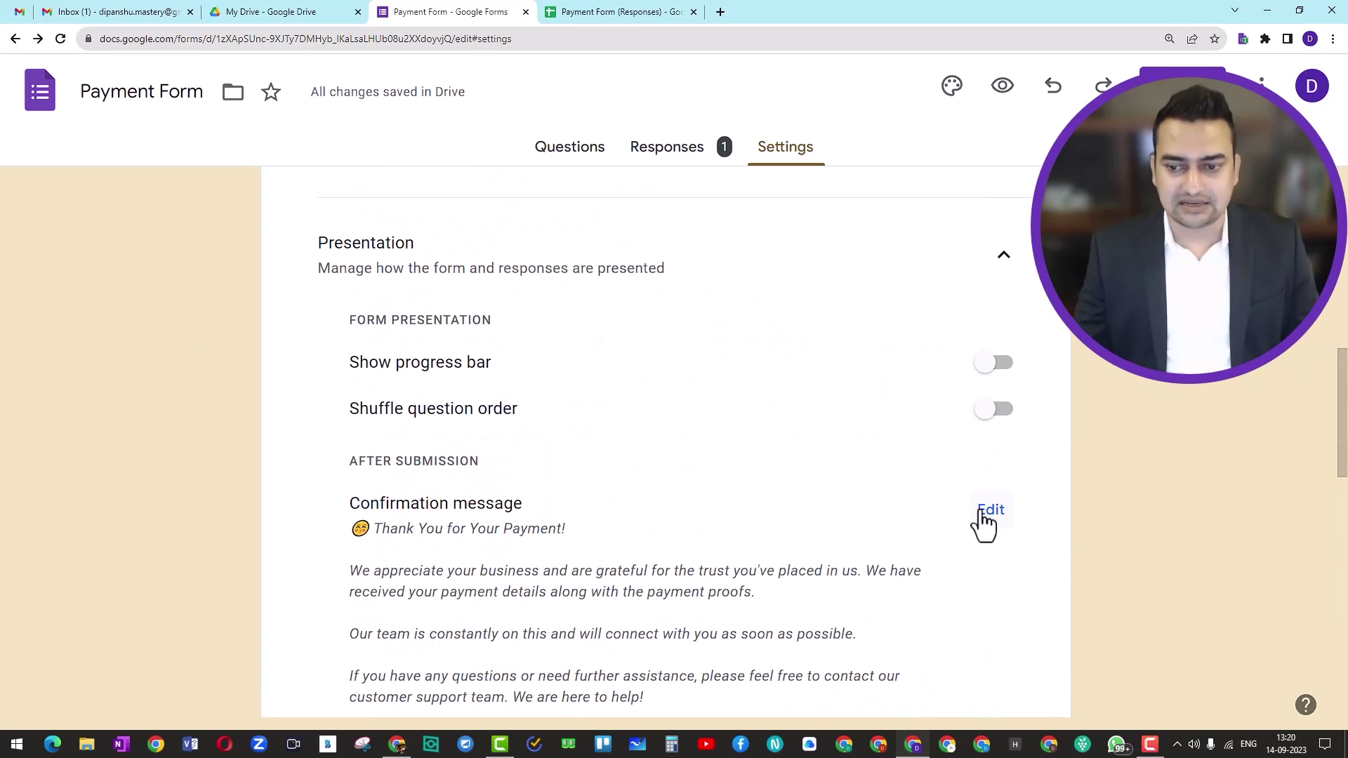
{"action": "left_click", "coordinate": [985, 511]}
{"action": "scroll", "coordinate": [758, 569], "scroll_direction": "down", "scroll_amount": 6}
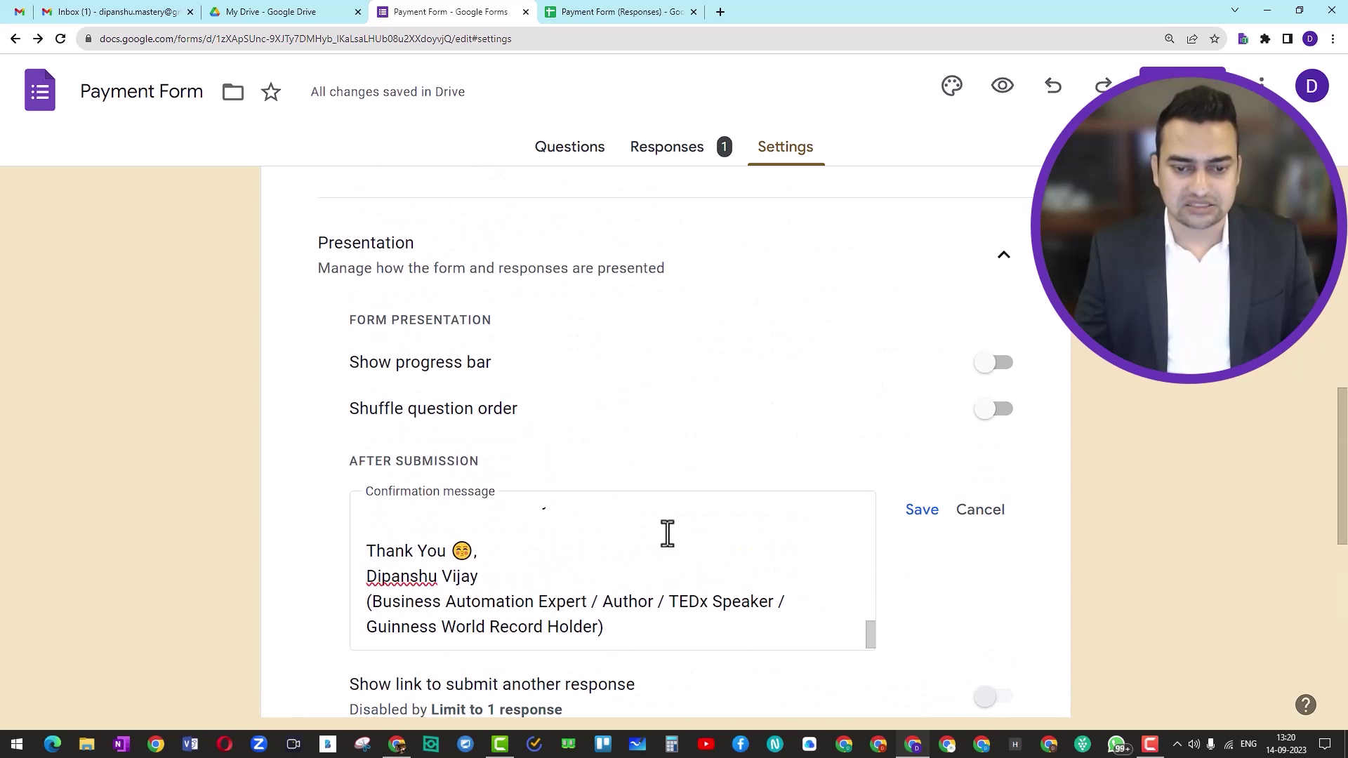
{"action": "scroll", "coordinate": [660, 561], "scroll_direction": "up", "scroll_amount": 2}
{"action": "left_click", "coordinate": [653, 635]}
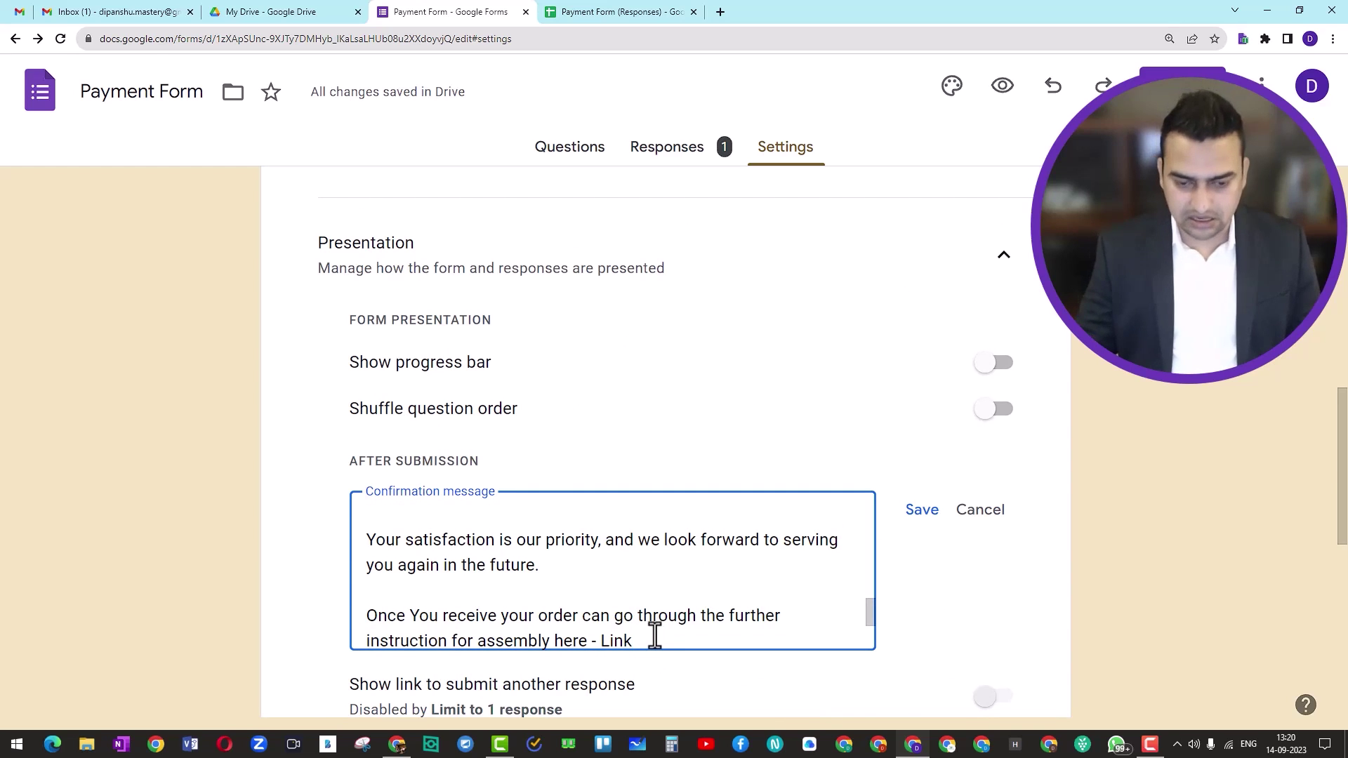
{"action": "double_click", "coordinate": [653, 635]}
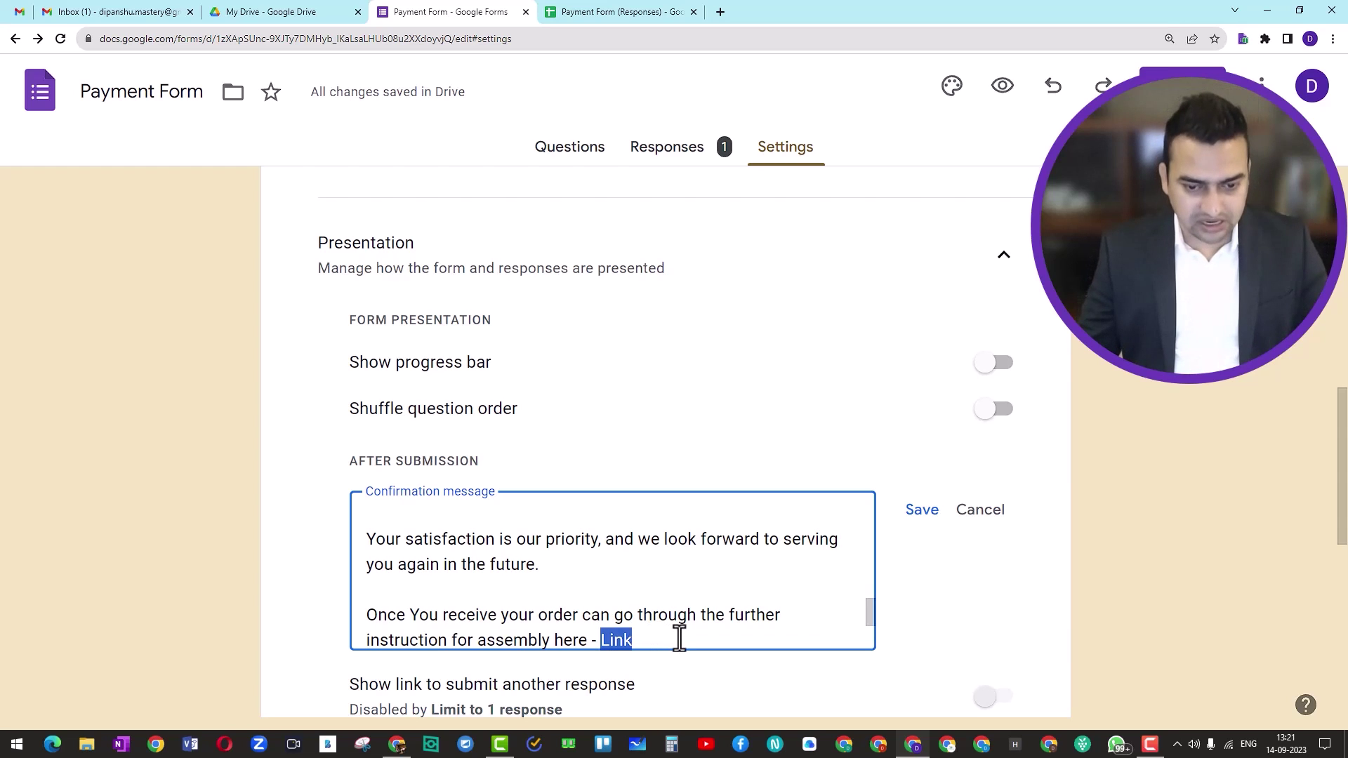
{"action": "key", "text": "ctrl+v"}
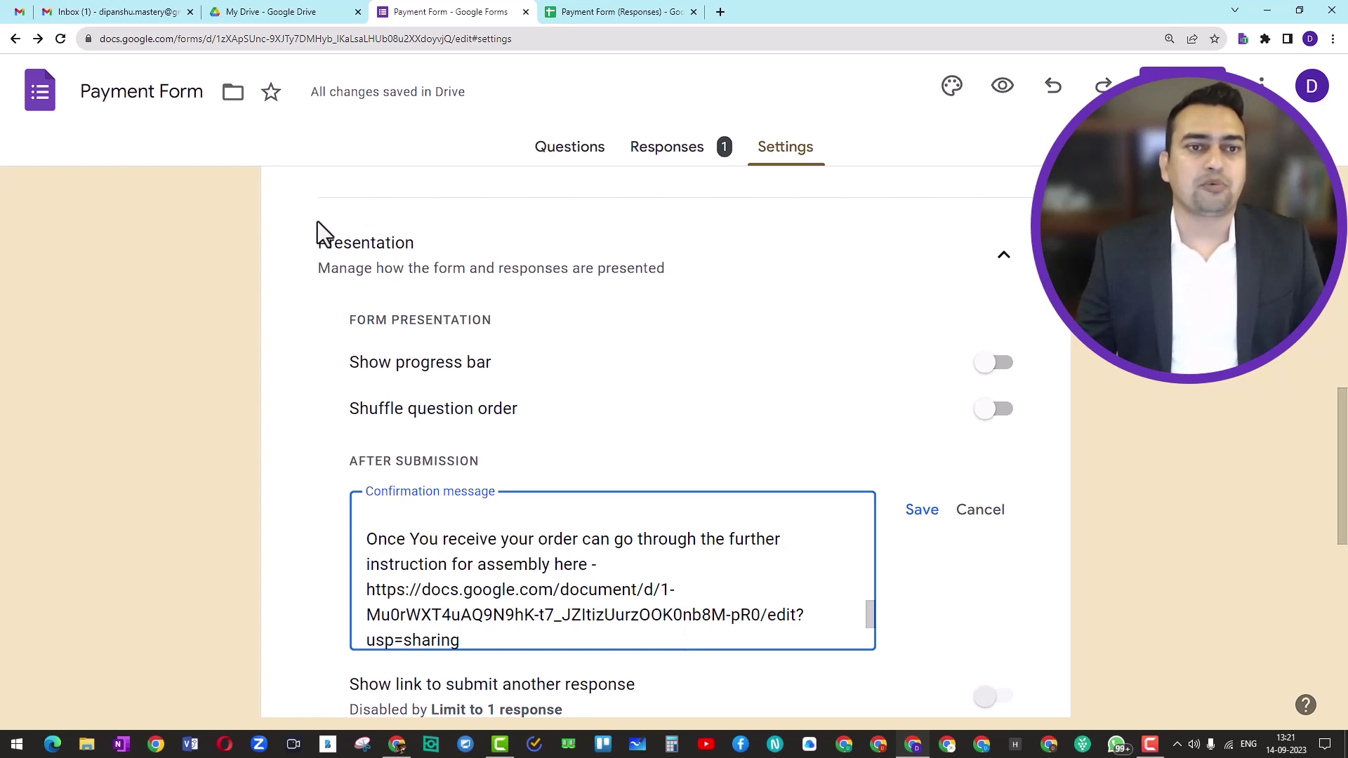
{"action": "key", "text": "alt+Tab"}
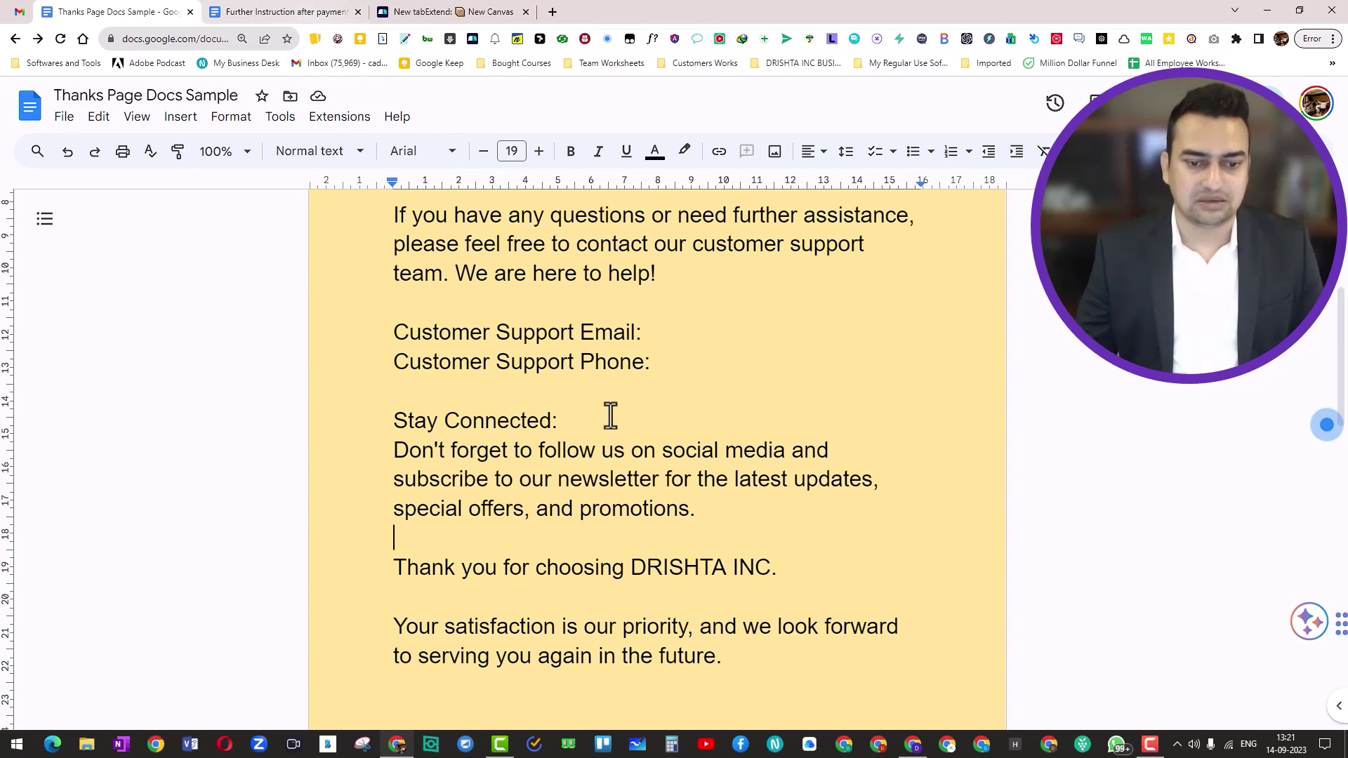
Hyperlink the word 'Link' on page 2 to the instructions document URL and select all the text
{"action": "scroll", "coordinate": [644, 352], "scroll_direction": "up", "scroll_amount": 1}
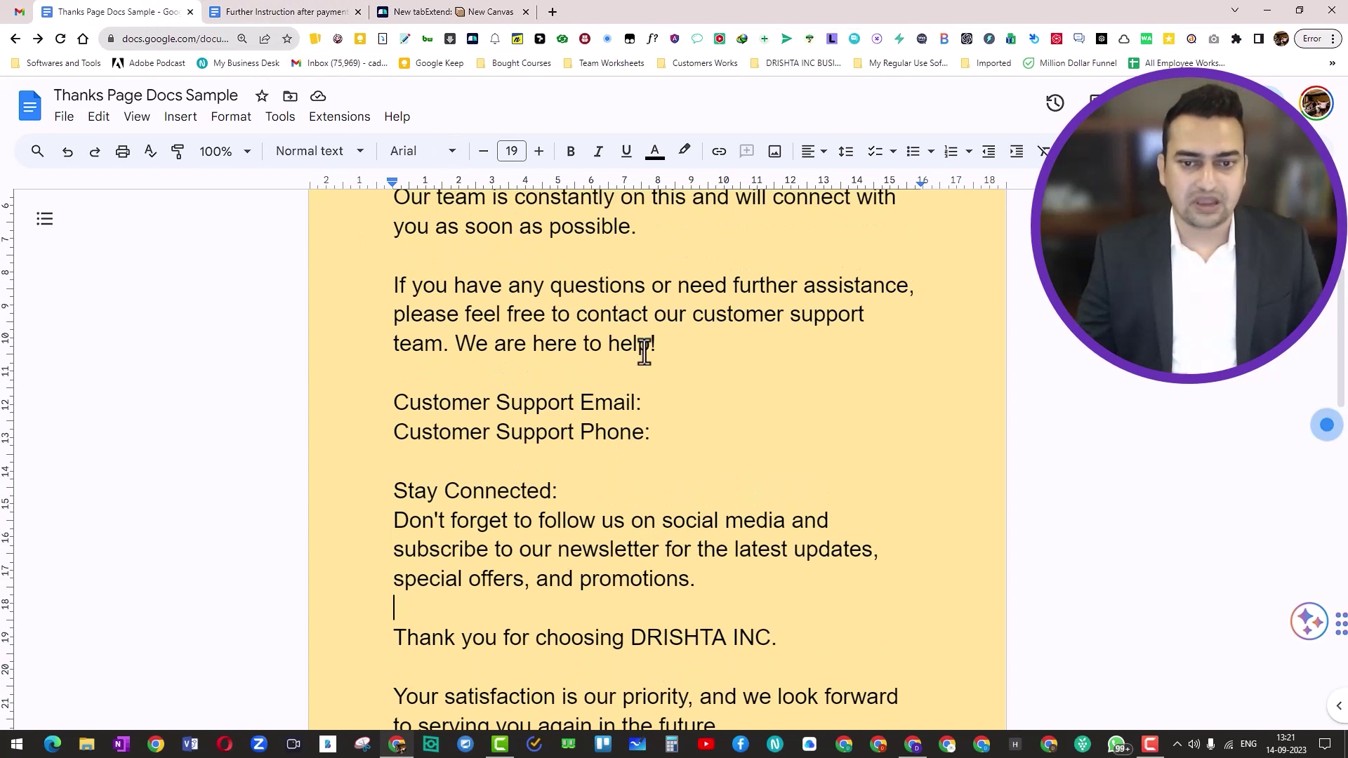
{"action": "scroll", "coordinate": [644, 351], "scroll_direction": "up", "scroll_amount": 1}
{"action": "scroll", "coordinate": [646, 361], "scroll_direction": "down", "scroll_amount": 10}
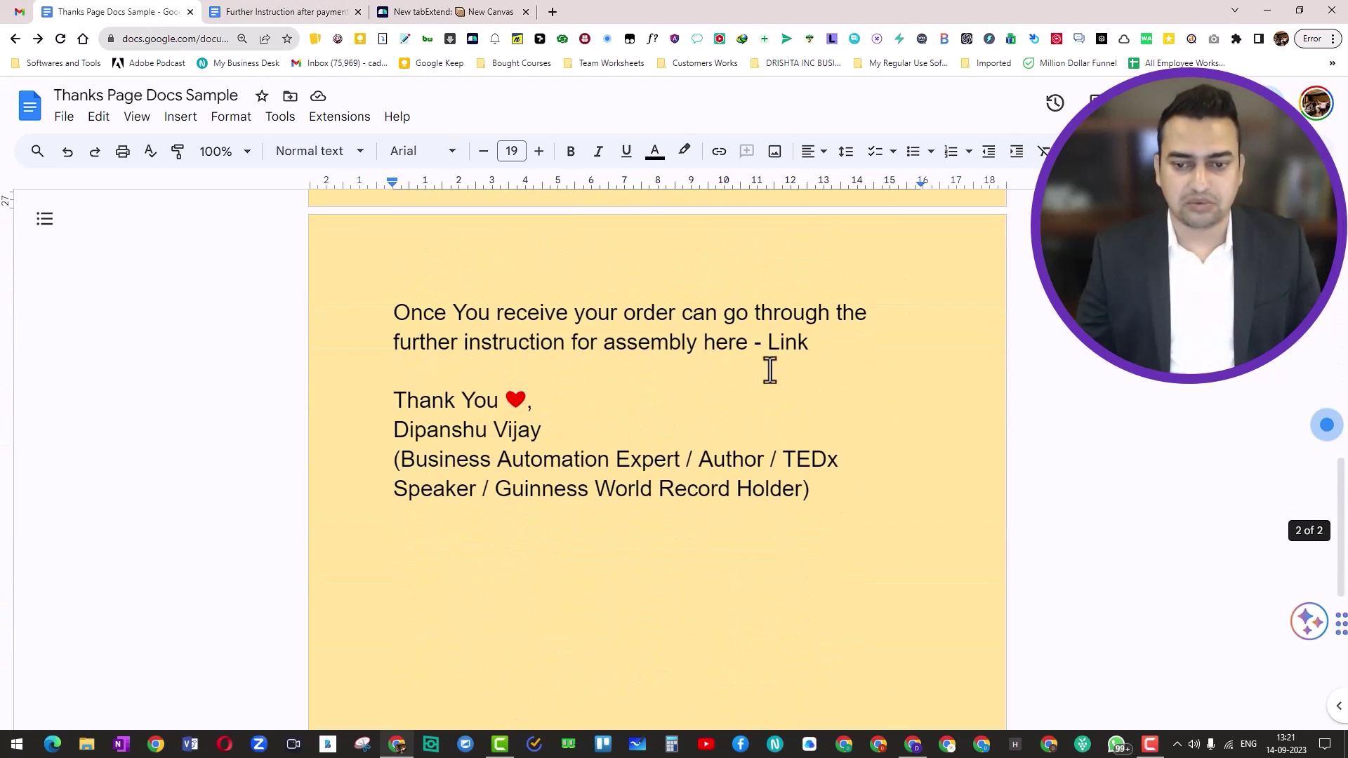
{"action": "left_click_drag", "start_coordinate": [766, 344], "coordinate": [809, 346]}
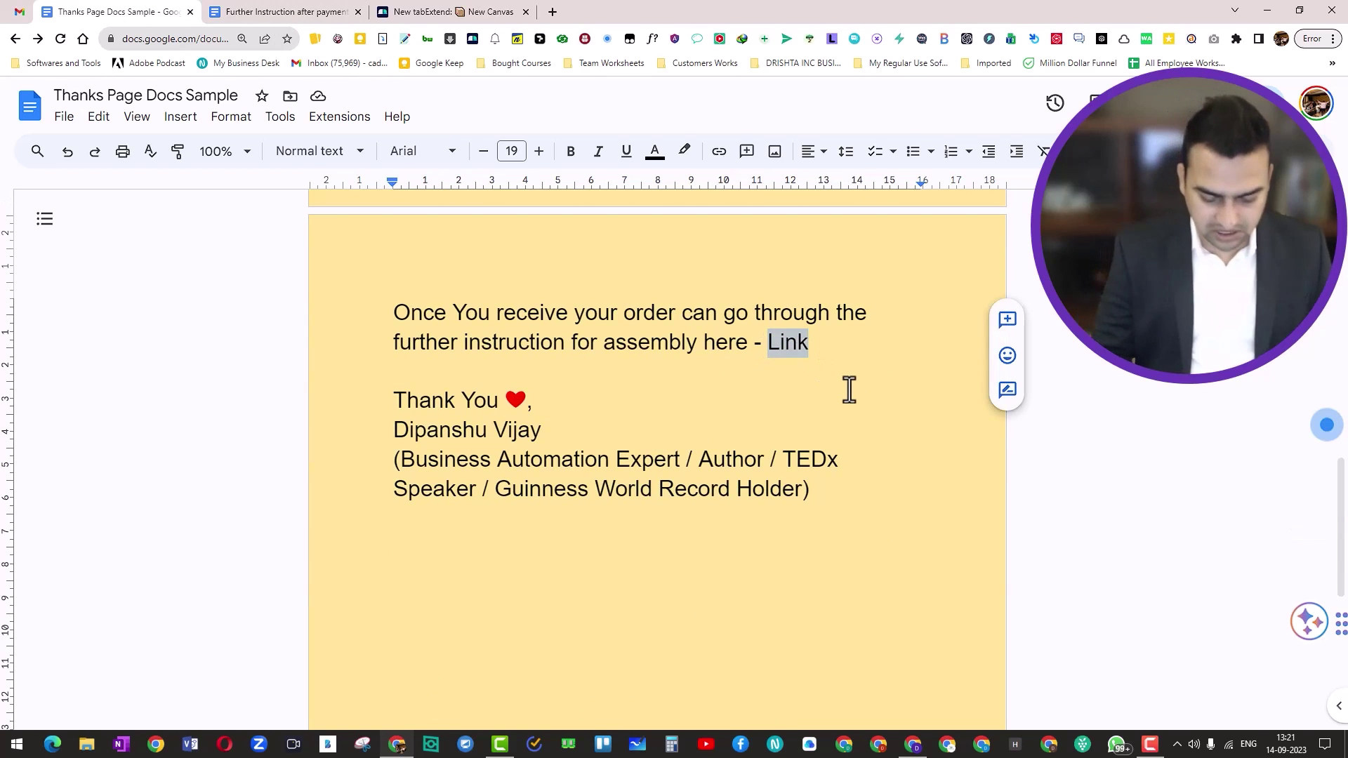
{"action": "key", "text": "ctrl+k"}
{"action": "key", "text": "ctrl+v"}
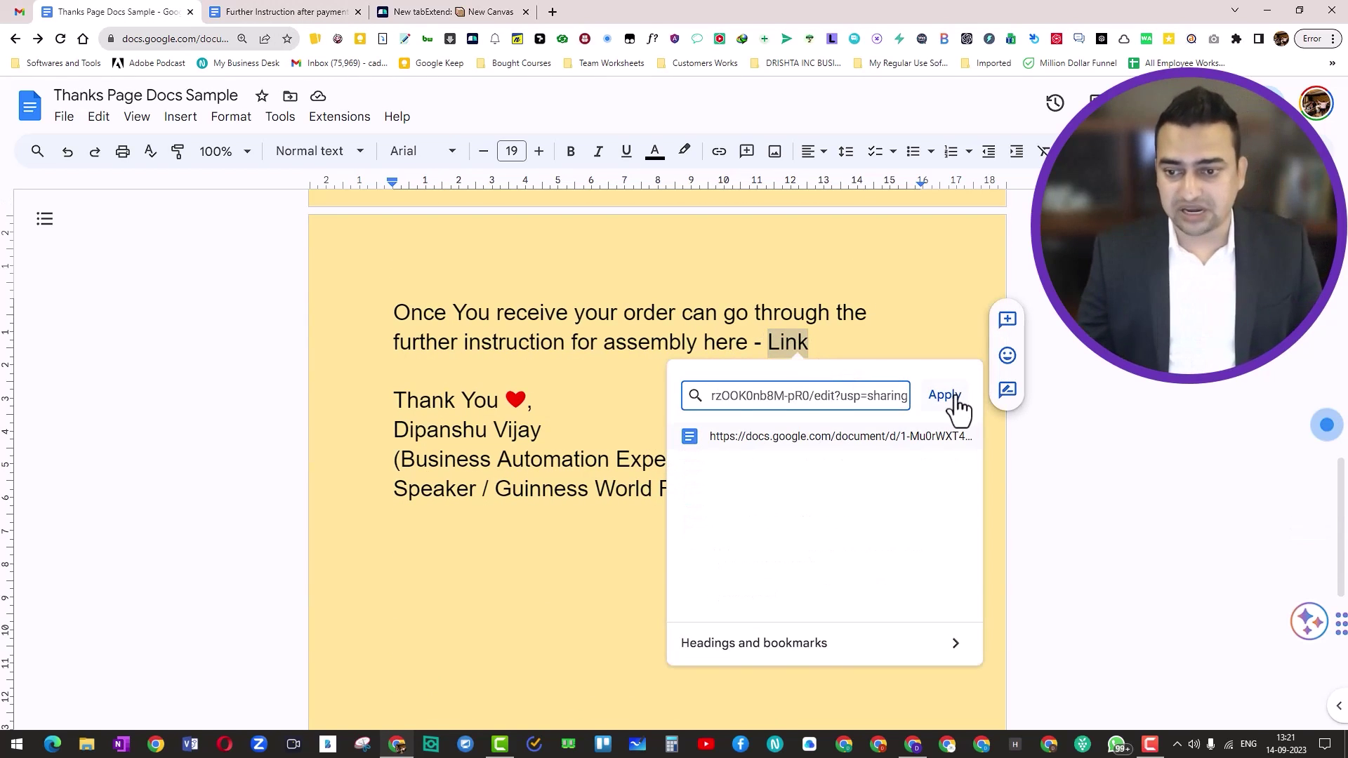
{"action": "left_click", "coordinate": [945, 395]}
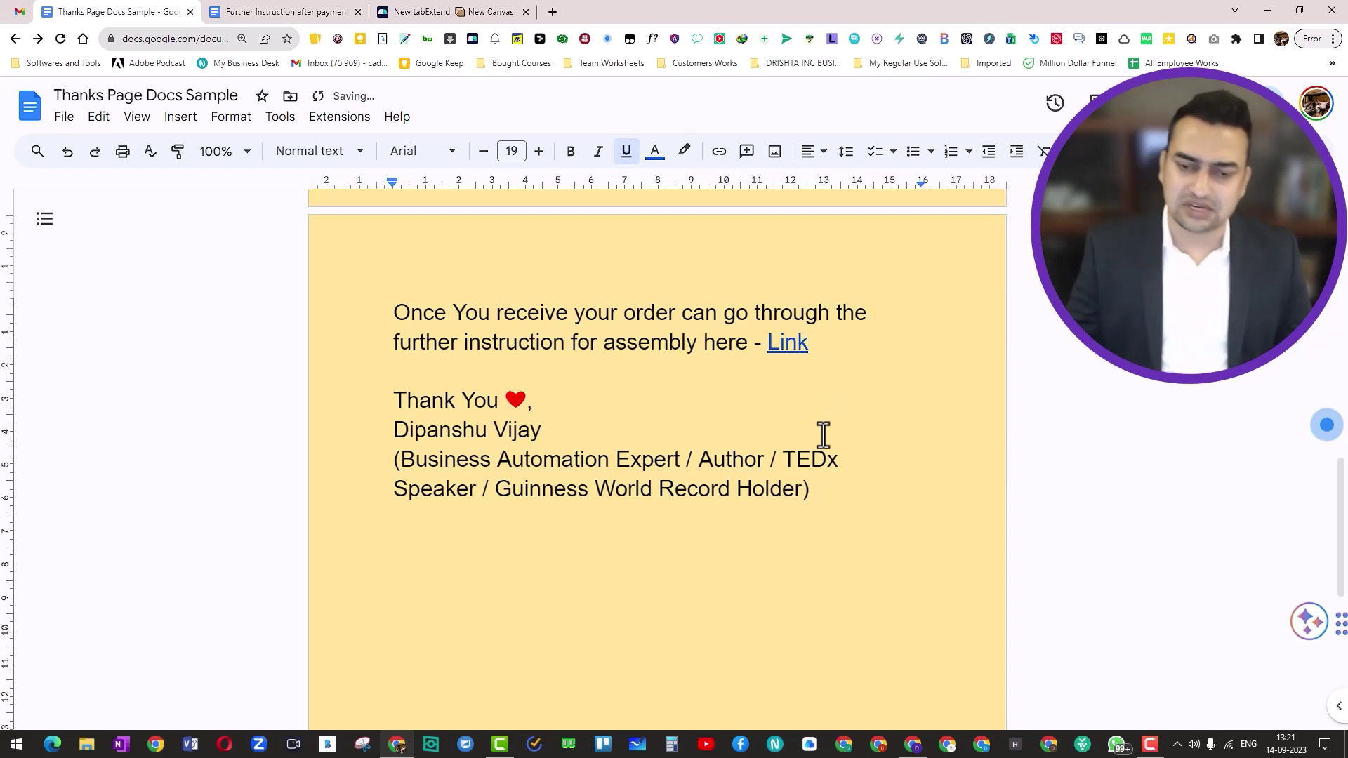
{"action": "key", "text": "ctrl+a"}
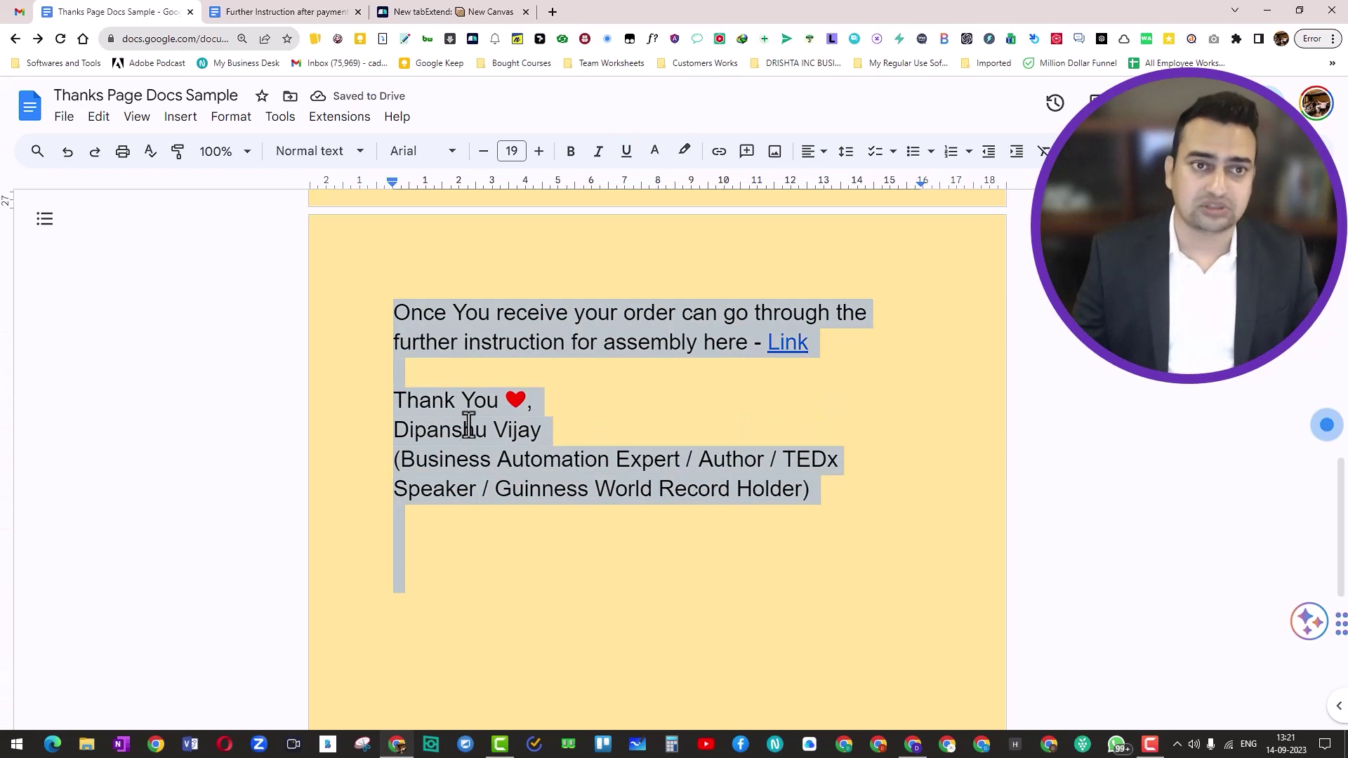
{"action": "key", "text": "alt+Tab"}
Paste the thank-you text over the old confirmation message and select its trailing word 'Link'
{"action": "key", "text": "ctrl+a"}
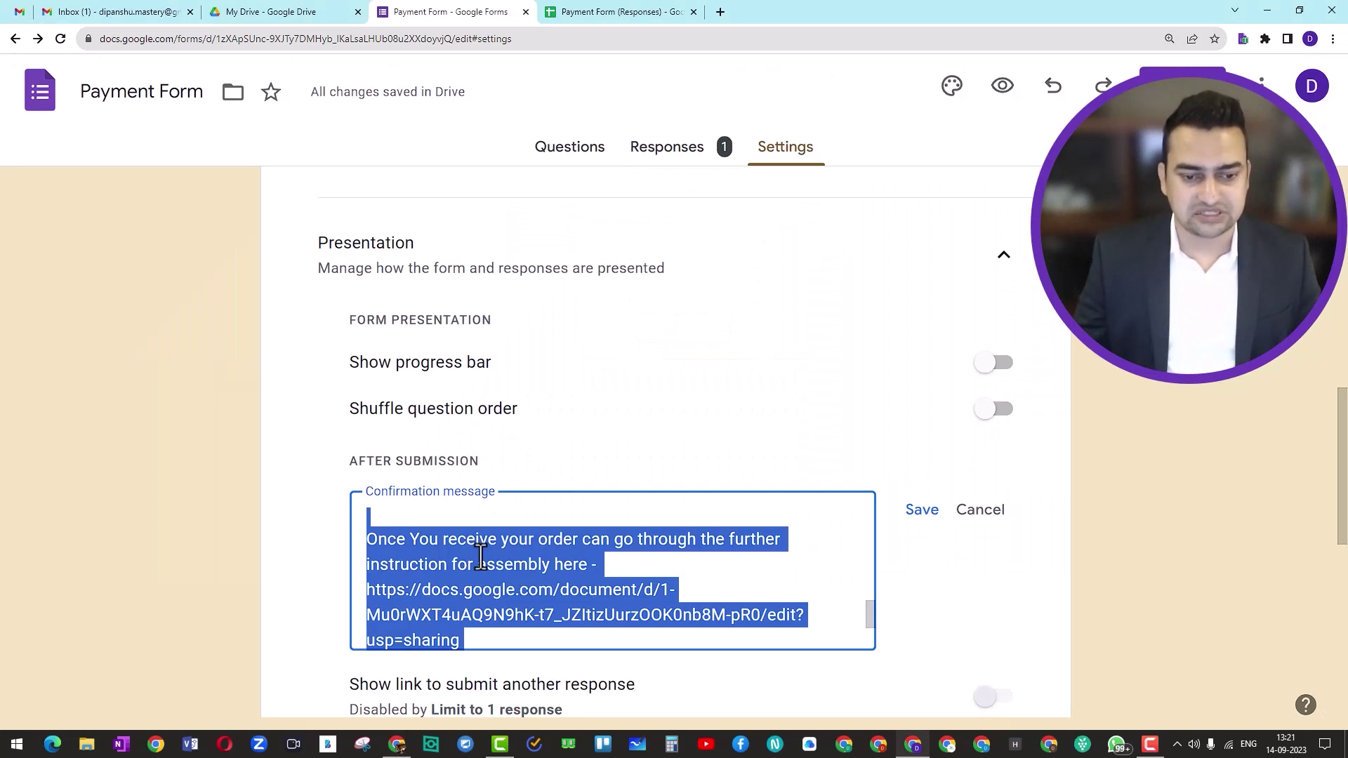
{"action": "key", "text": "ctrl+v"}
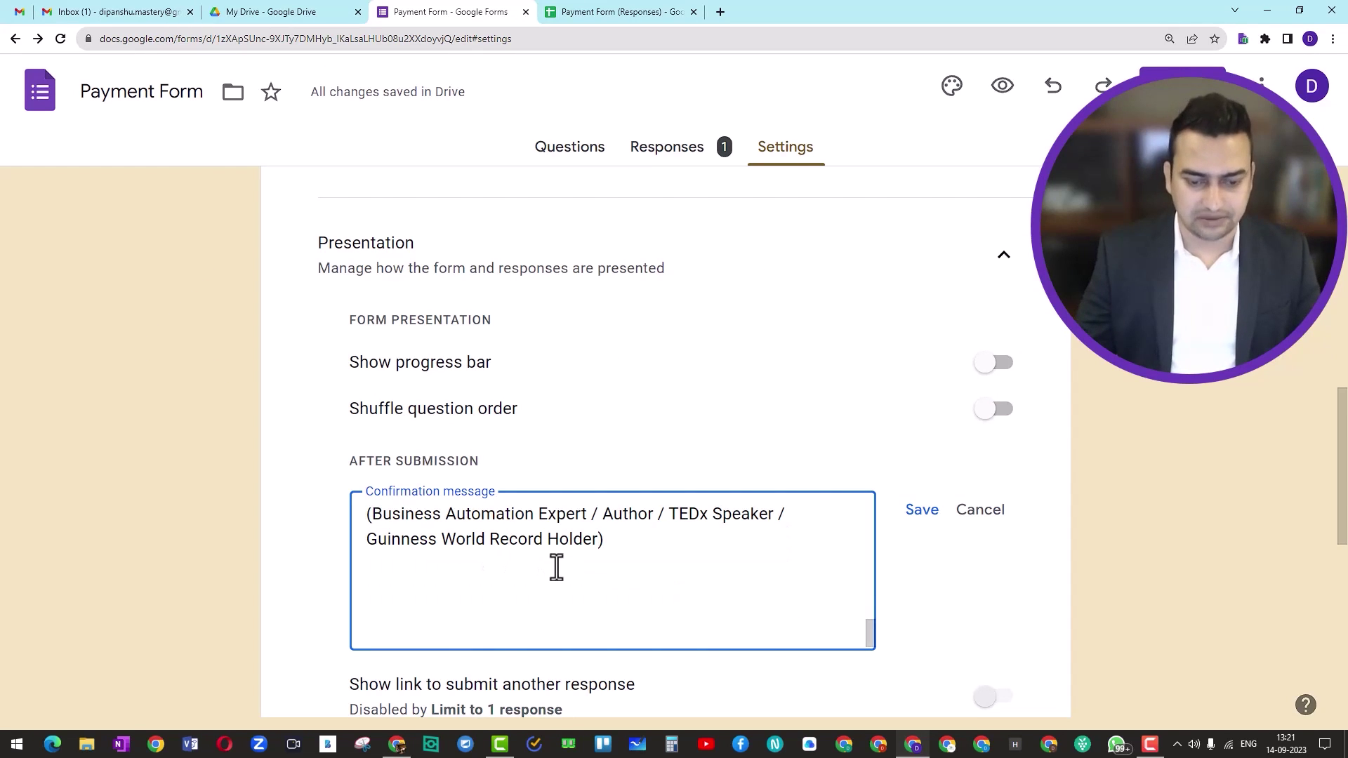
{"action": "scroll", "coordinate": [556, 567], "scroll_direction": "up", "scroll_amount": 1}
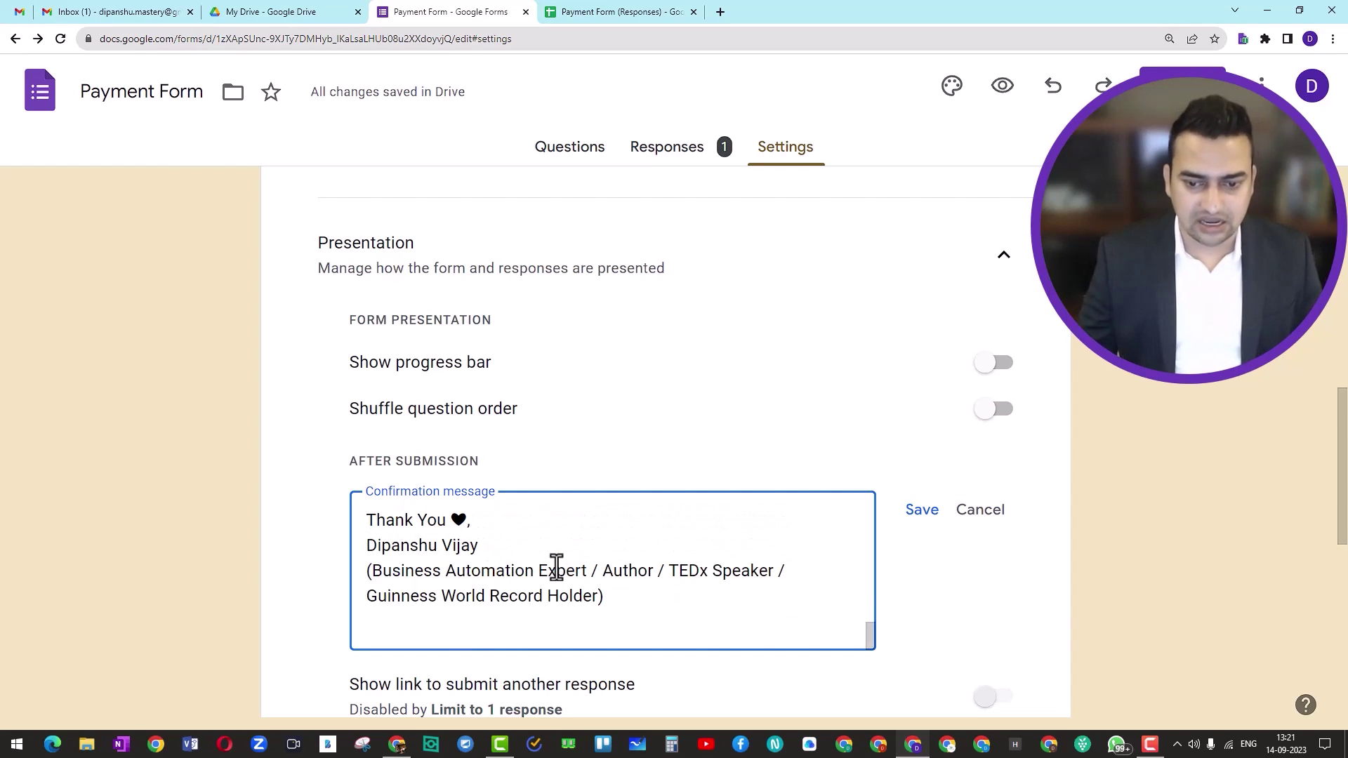
{"action": "scroll", "coordinate": [577, 567], "scroll_direction": "up", "scroll_amount": 2}
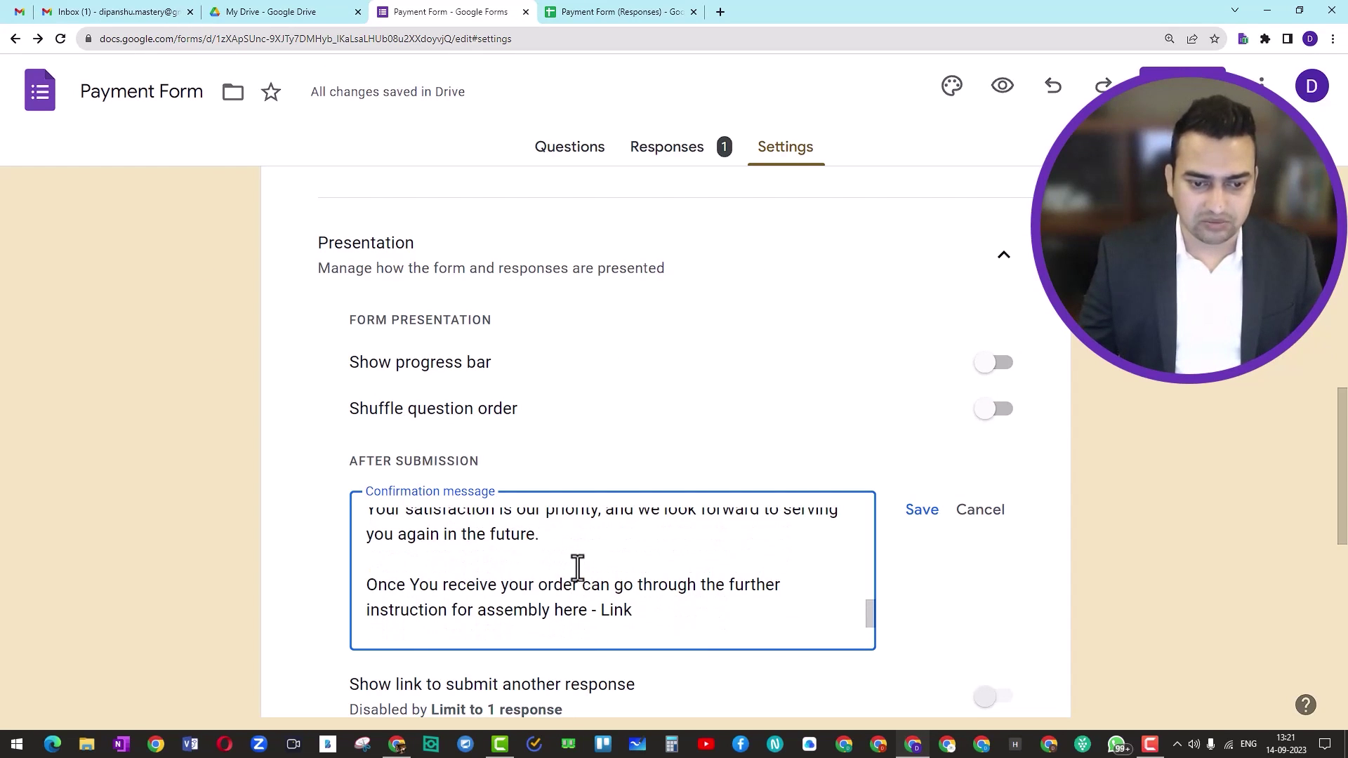
{"action": "left_click", "coordinate": [640, 612]}
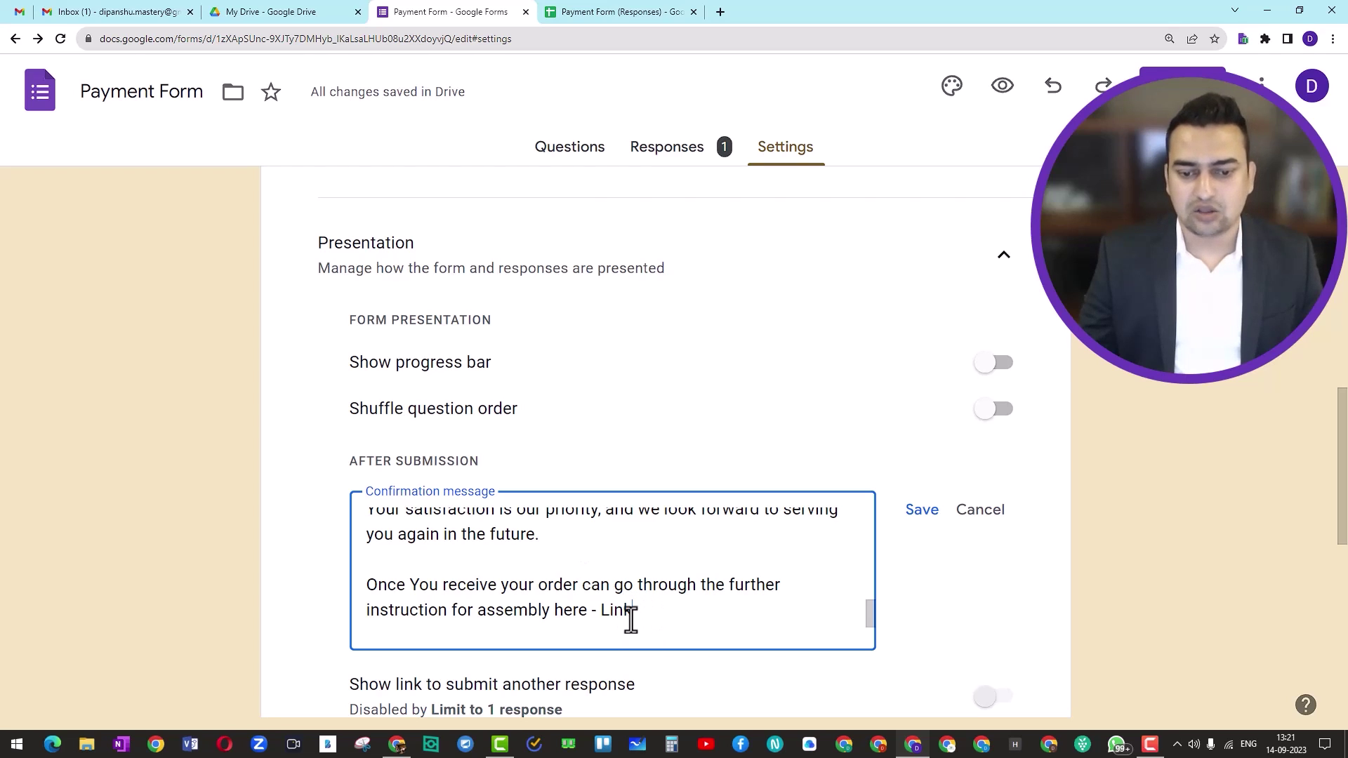
{"action": "left_click_drag", "start_coordinate": [601, 611], "coordinate": [679, 631]}
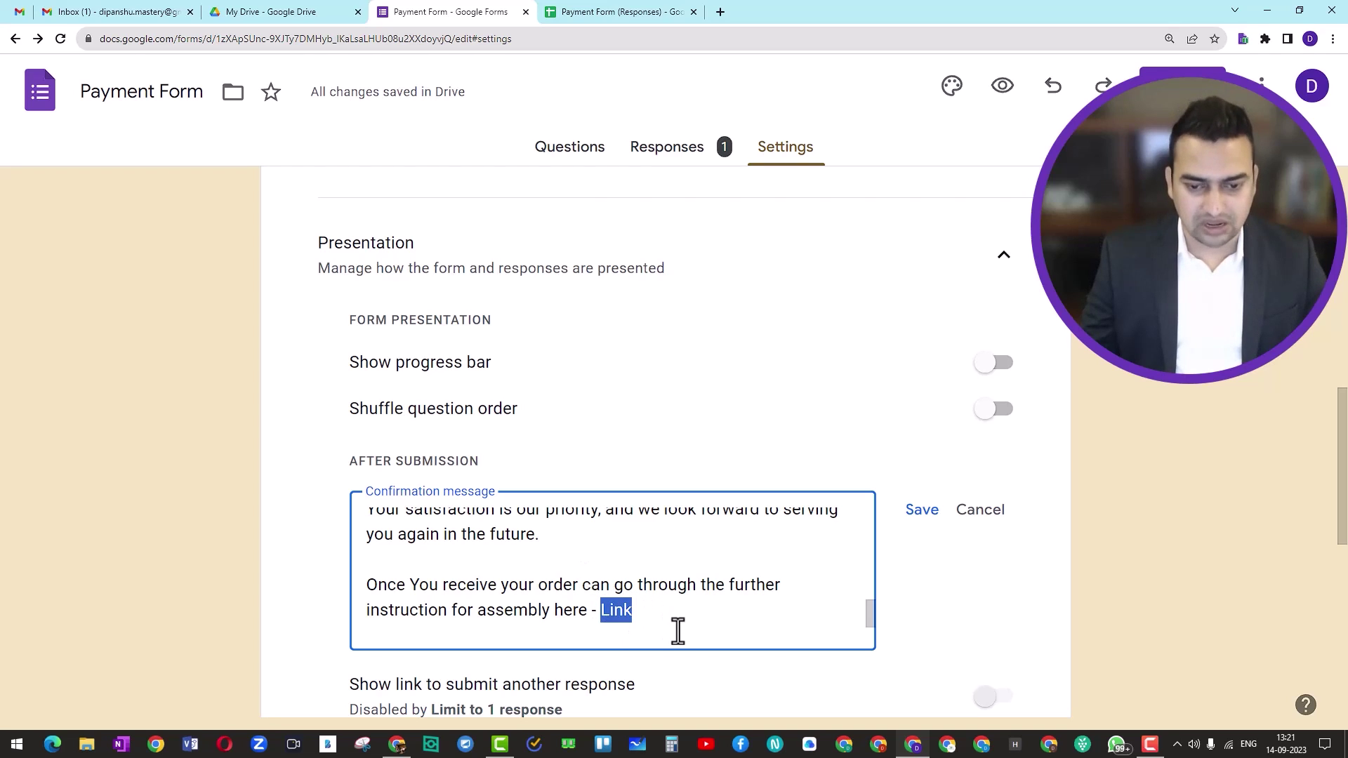
{"action": "key", "text": "alt+Tab"}
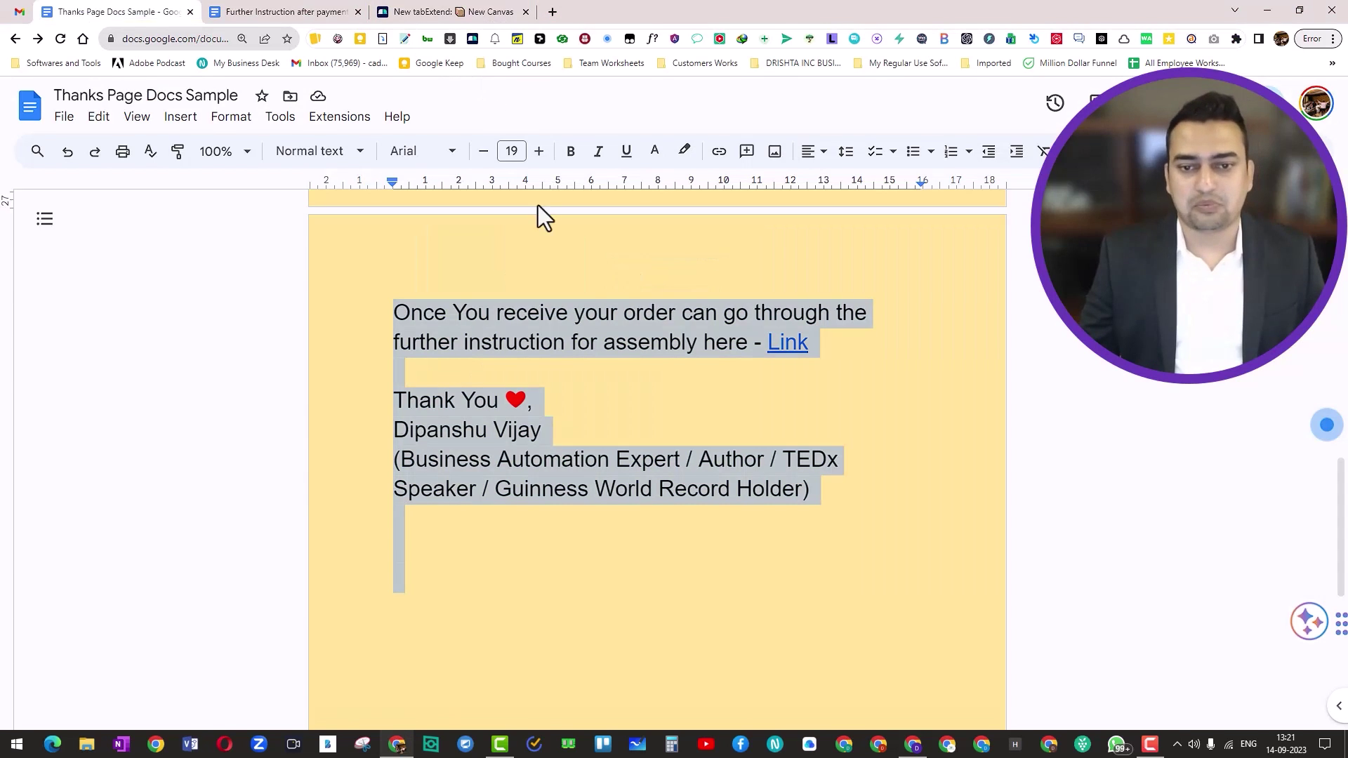
Copy the 'Further Instruction after payment' document's shareable link again from its Share settings
{"action": "left_click", "coordinate": [274, 12]}
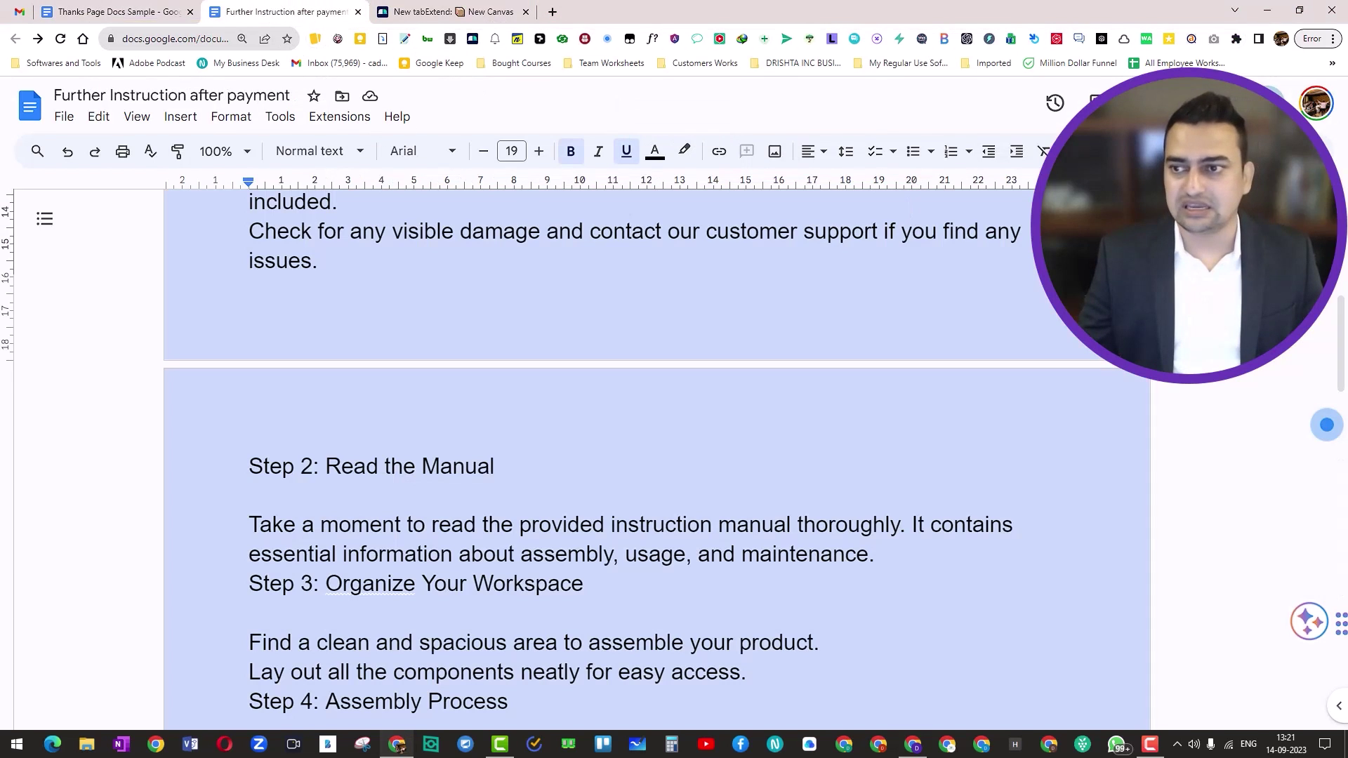
{"action": "left_click", "coordinate": [1219, 103]}
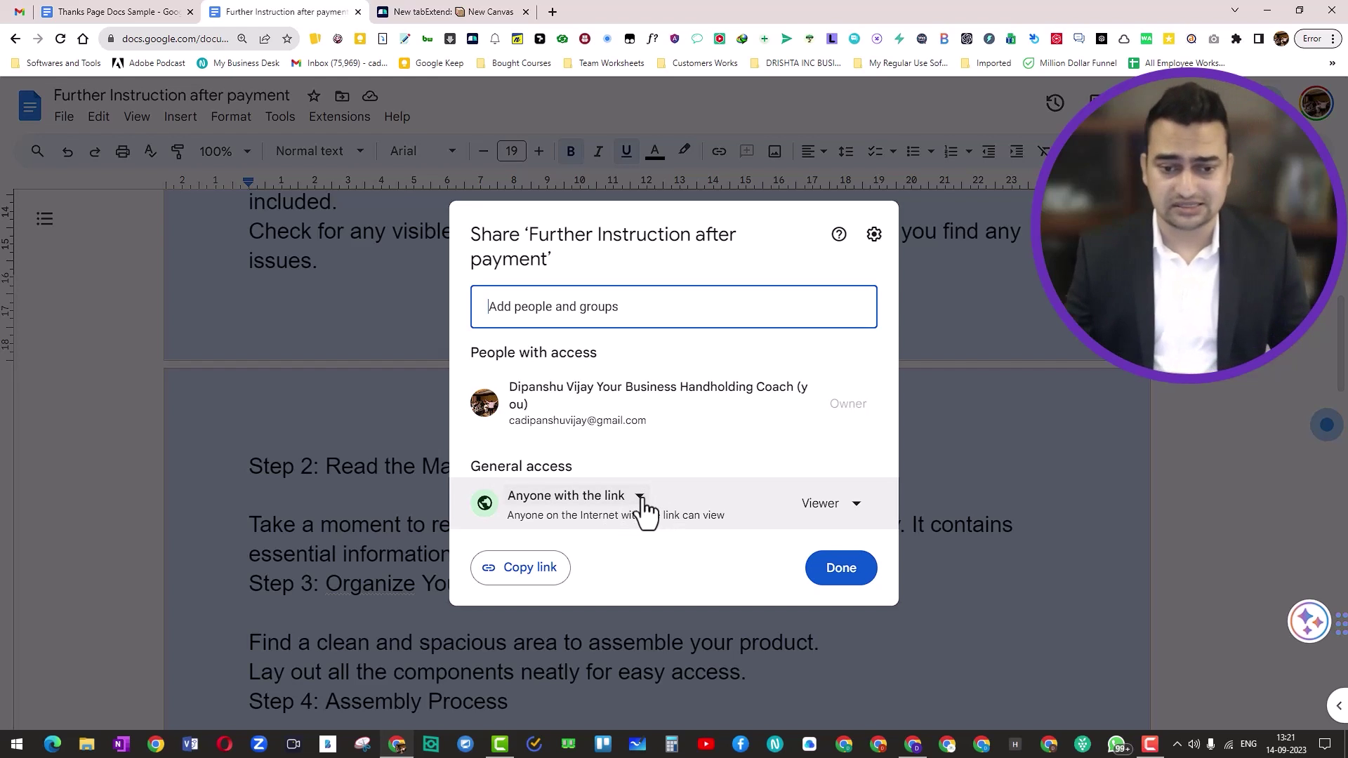
{"action": "left_click", "coordinate": [550, 580]}
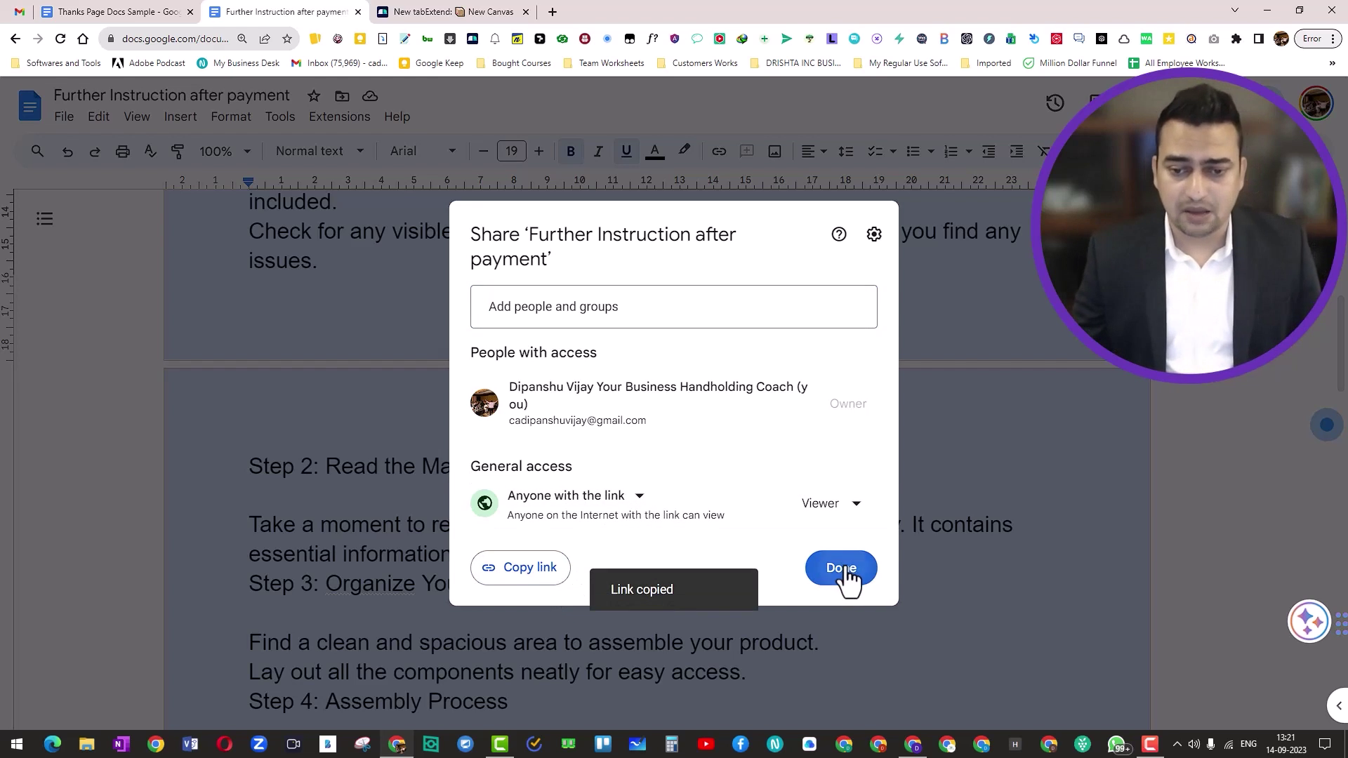
{"action": "left_click", "coordinate": [841, 570]}
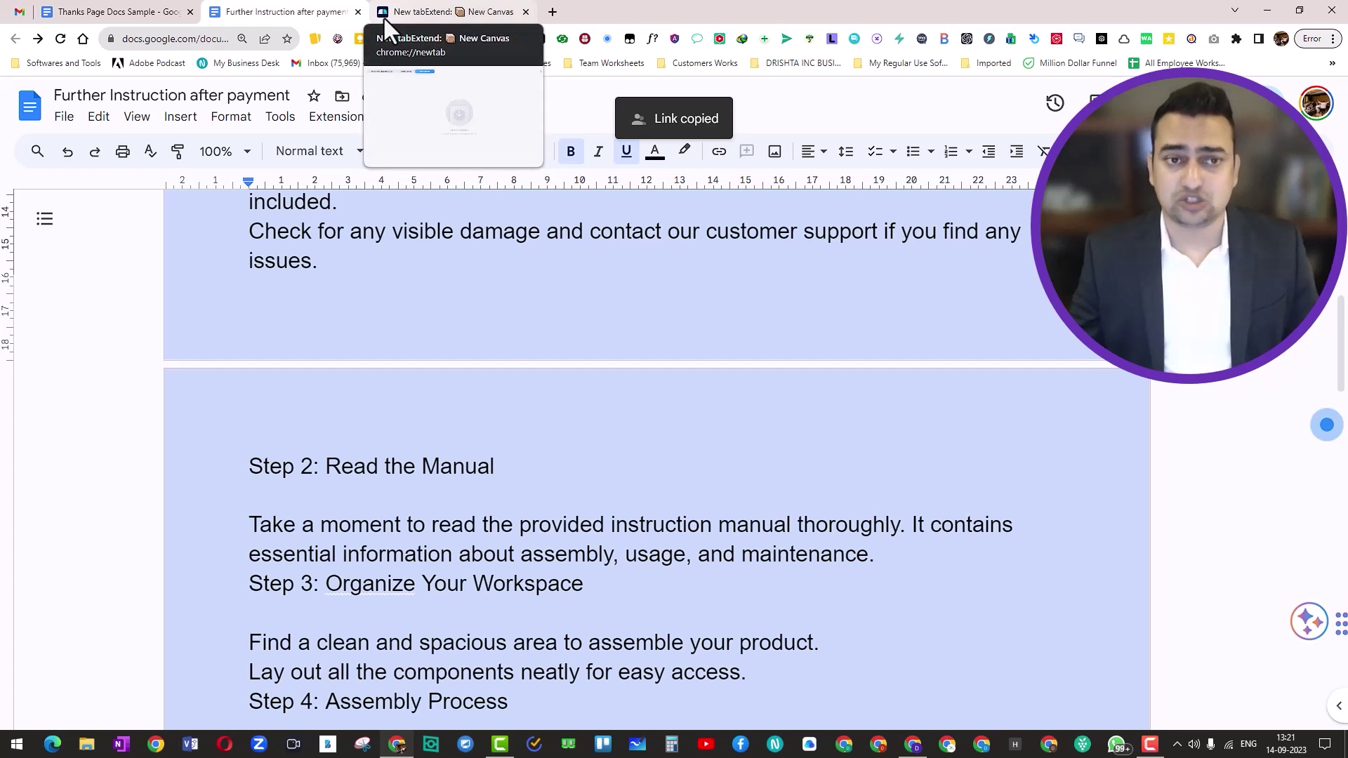
{"action": "key", "text": "alt+Tab"}
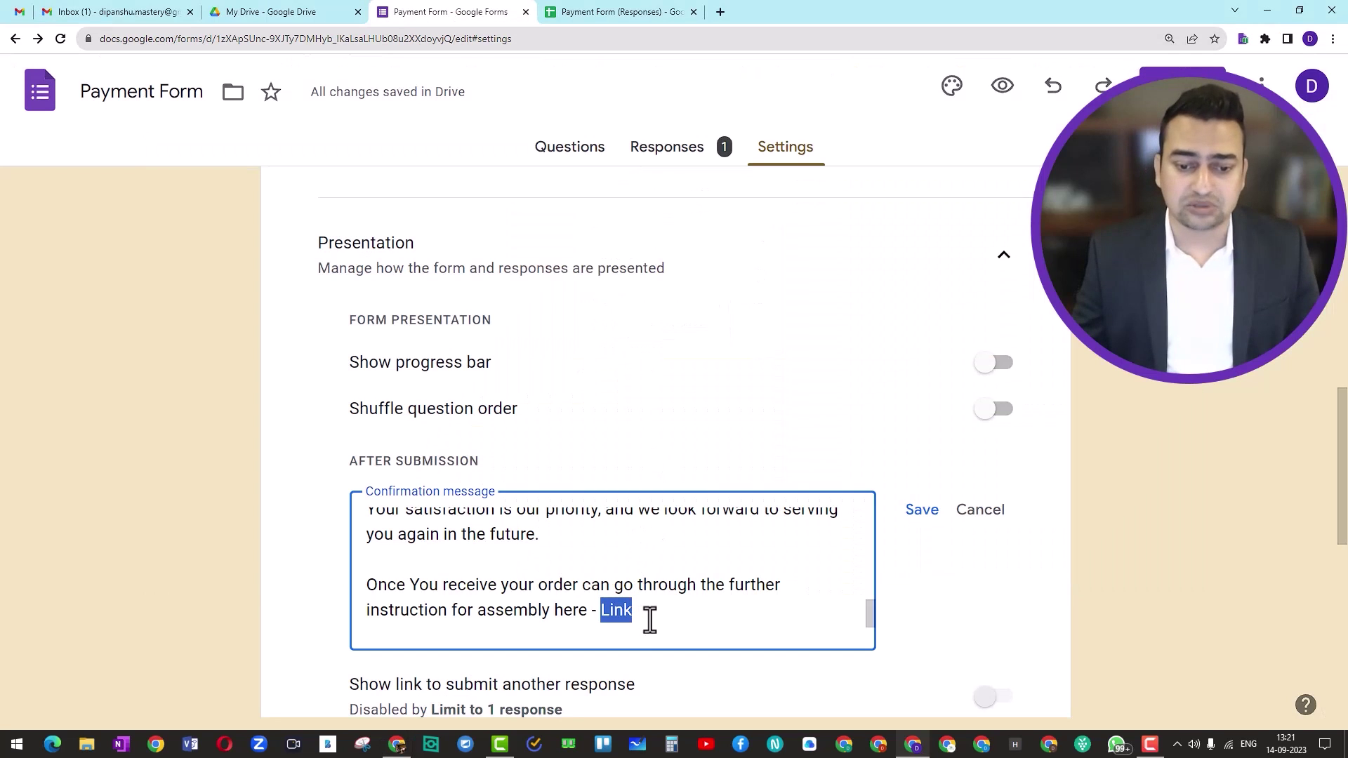
Paste the instructions document link in place of 'Link' in the confirmation message
{"action": "key", "text": "ctrl+v"}
{"action": "scroll", "coordinate": [710, 605], "scroll_direction": "down", "scroll_amount": 3}
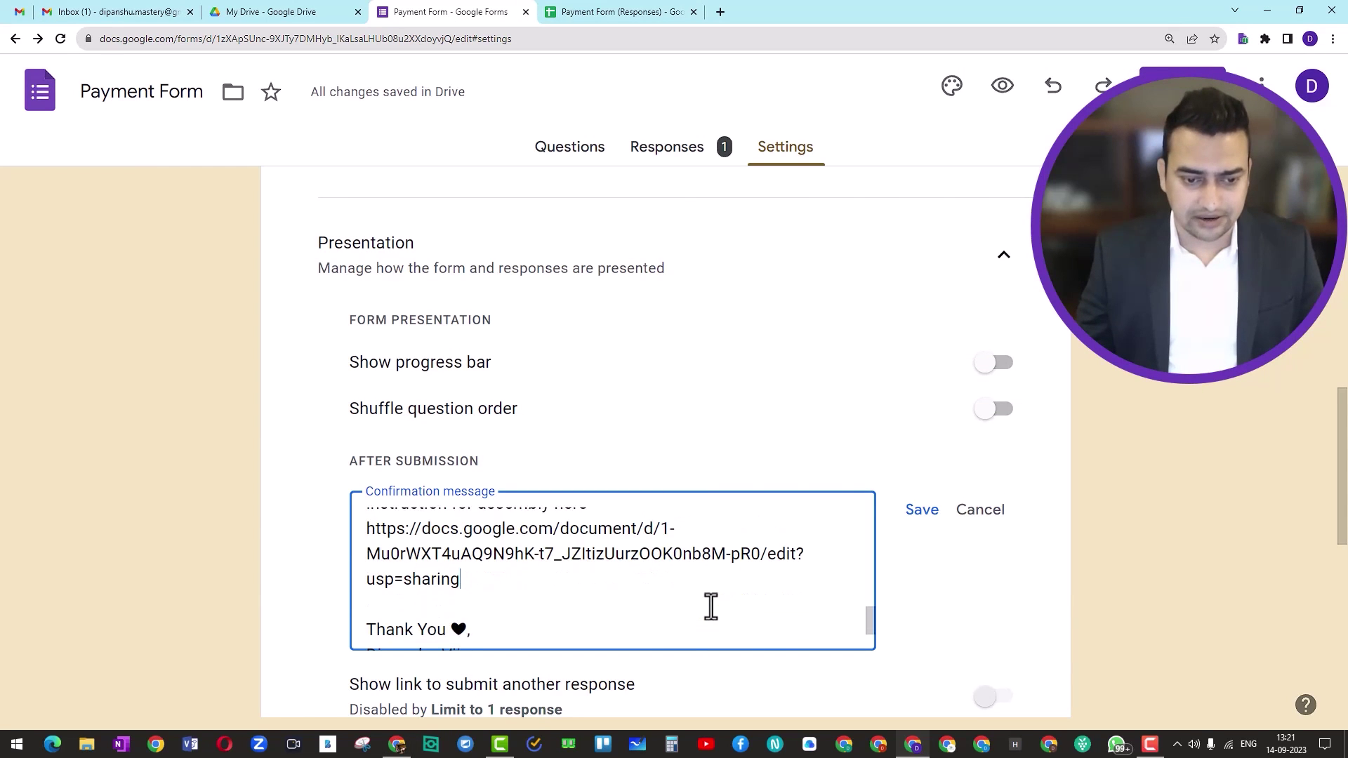
{"action": "scroll", "coordinate": [710, 605], "scroll_direction": "down", "scroll_amount": 1}
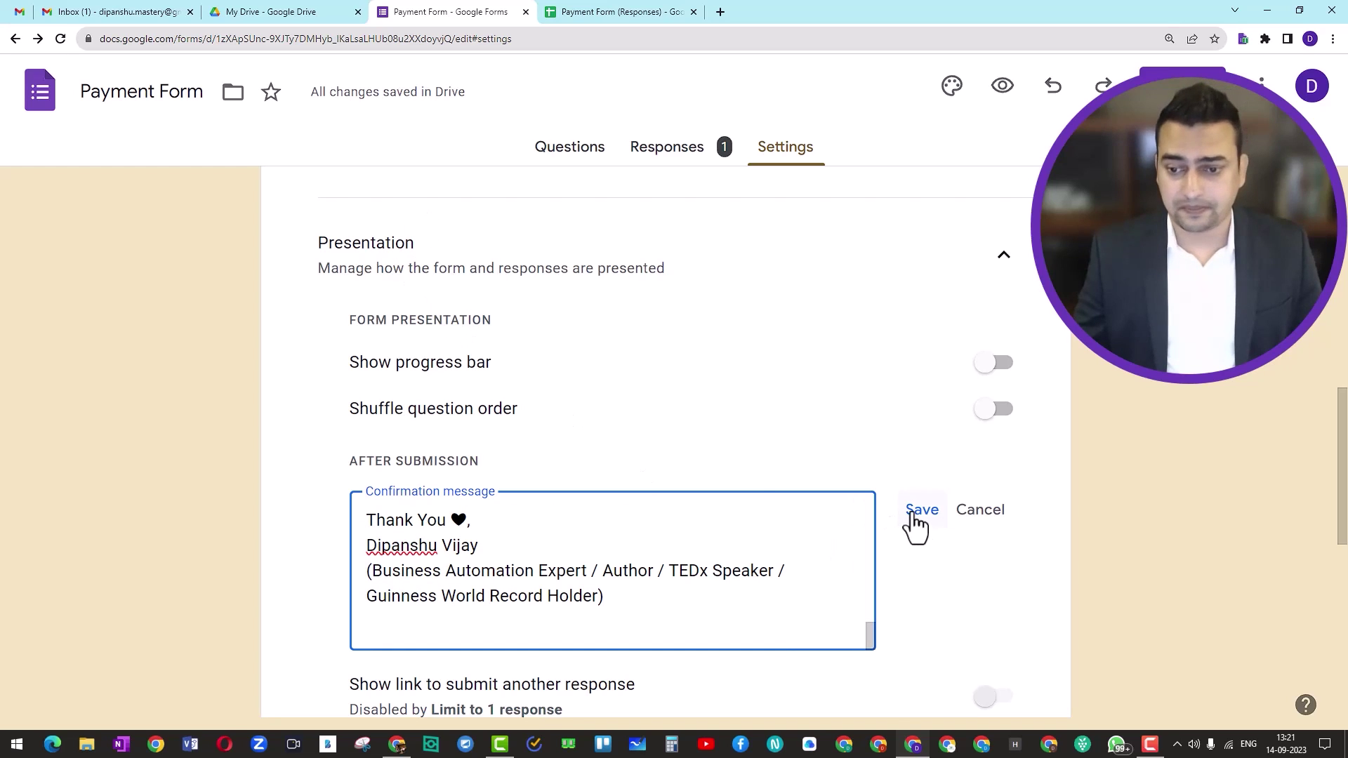
{"action": "scroll", "coordinate": [634, 566], "scroll_direction": "up", "scroll_amount": 3}
{"action": "scroll", "coordinate": [634, 565], "scroll_direction": "down", "scroll_amount": 2}
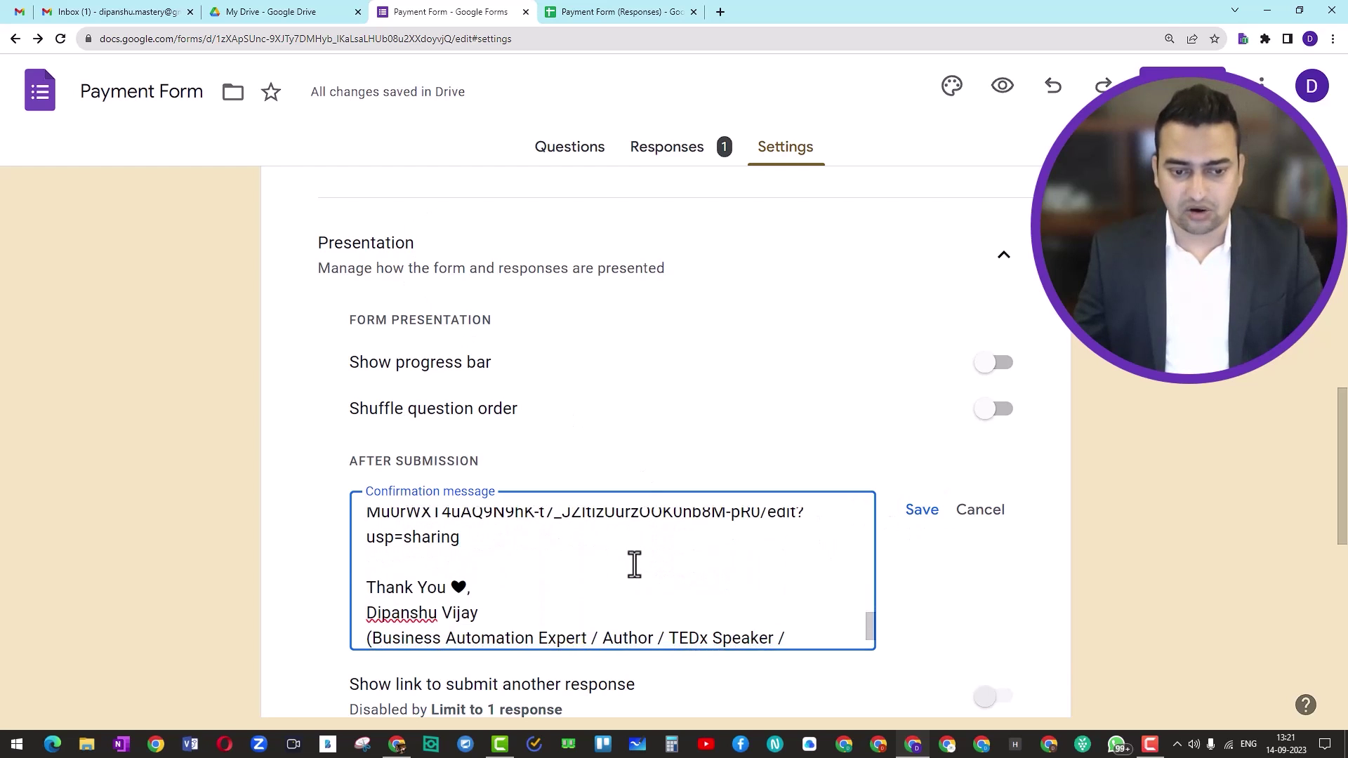
{"action": "scroll", "coordinate": [634, 566], "scroll_direction": "down", "scroll_amount": 1}
{"action": "scroll", "coordinate": [635, 566], "scroll_direction": "up", "scroll_amount": 10}
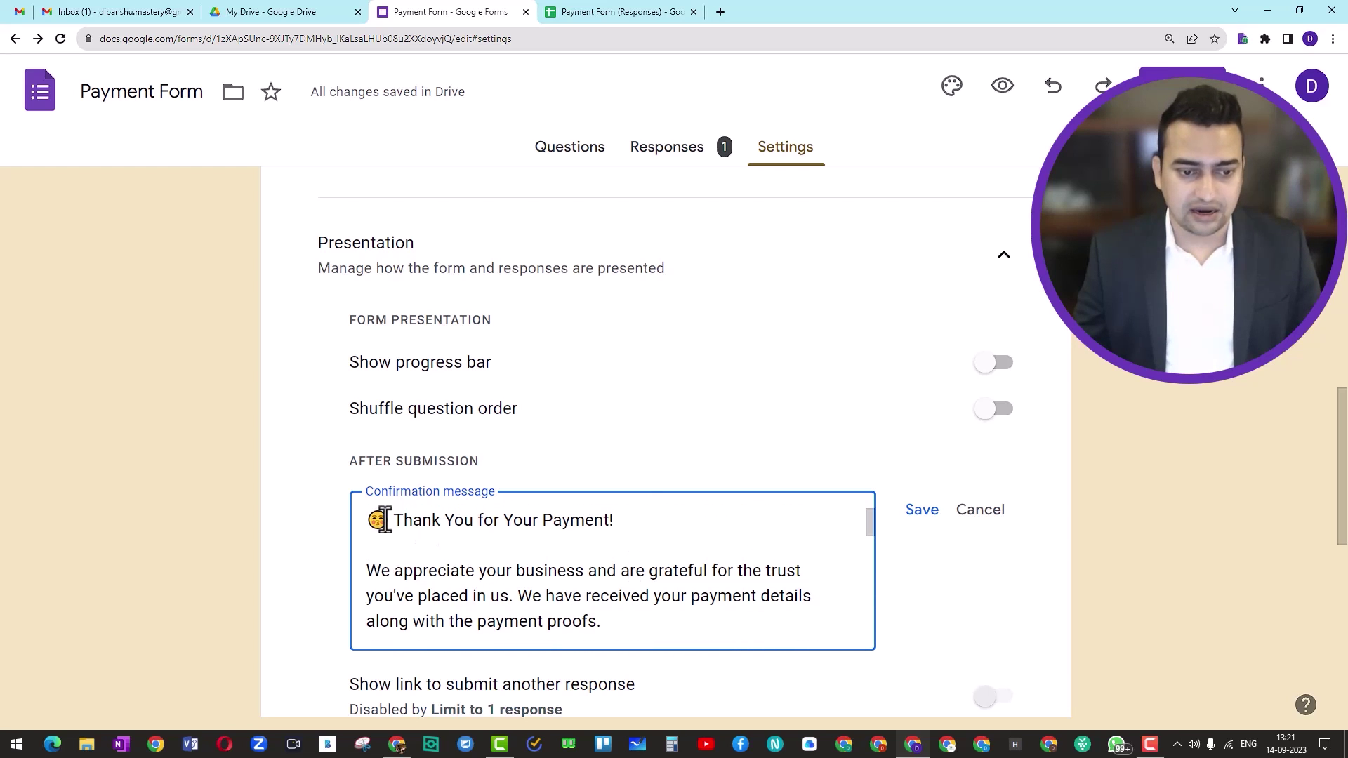
Swap the heart after 'Thank You' for the blushing emoji and save the confirmation message
{"action": "left_click_drag", "start_coordinate": [385, 521], "coordinate": [363, 520]}
{"action": "scroll", "coordinate": [425, 562], "scroll_direction": "down", "scroll_amount": 8}
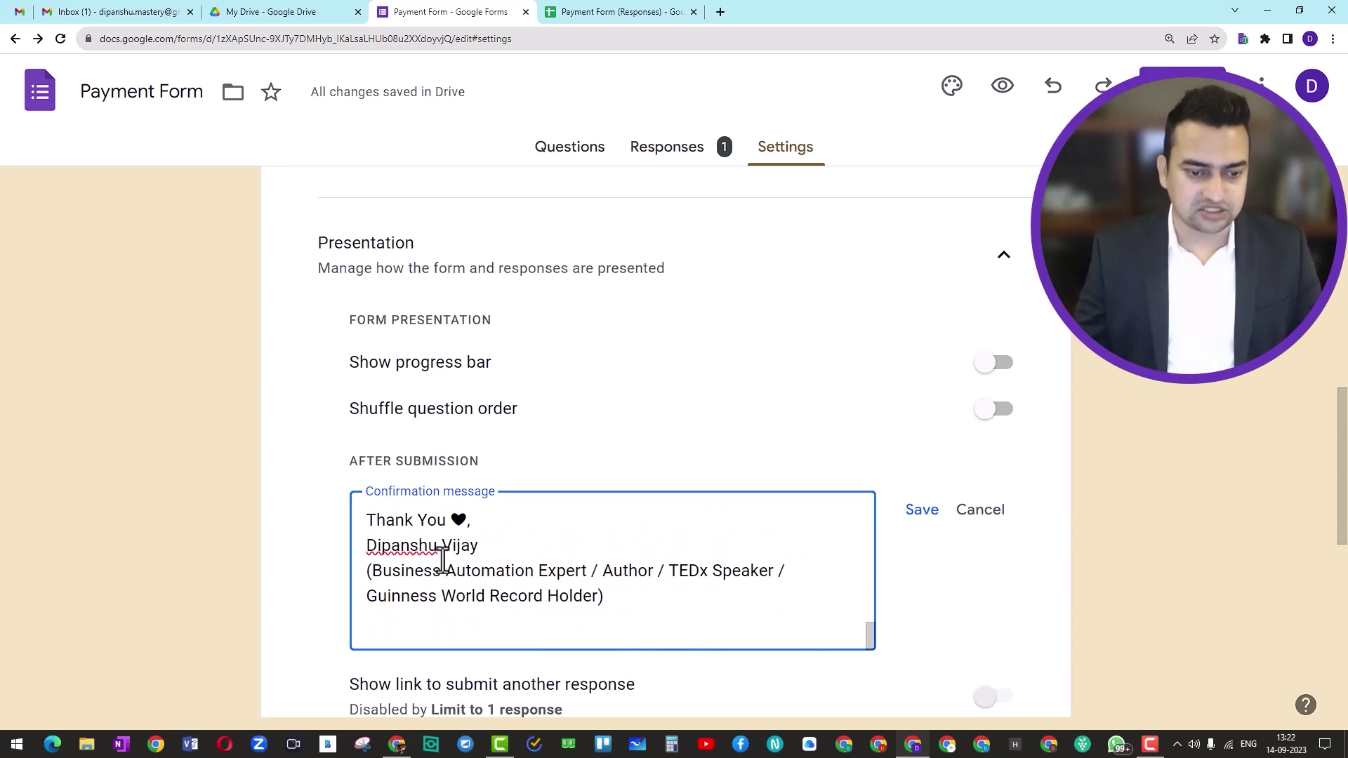
{"action": "left_click_drag", "start_coordinate": [466, 520], "coordinate": [454, 521]}
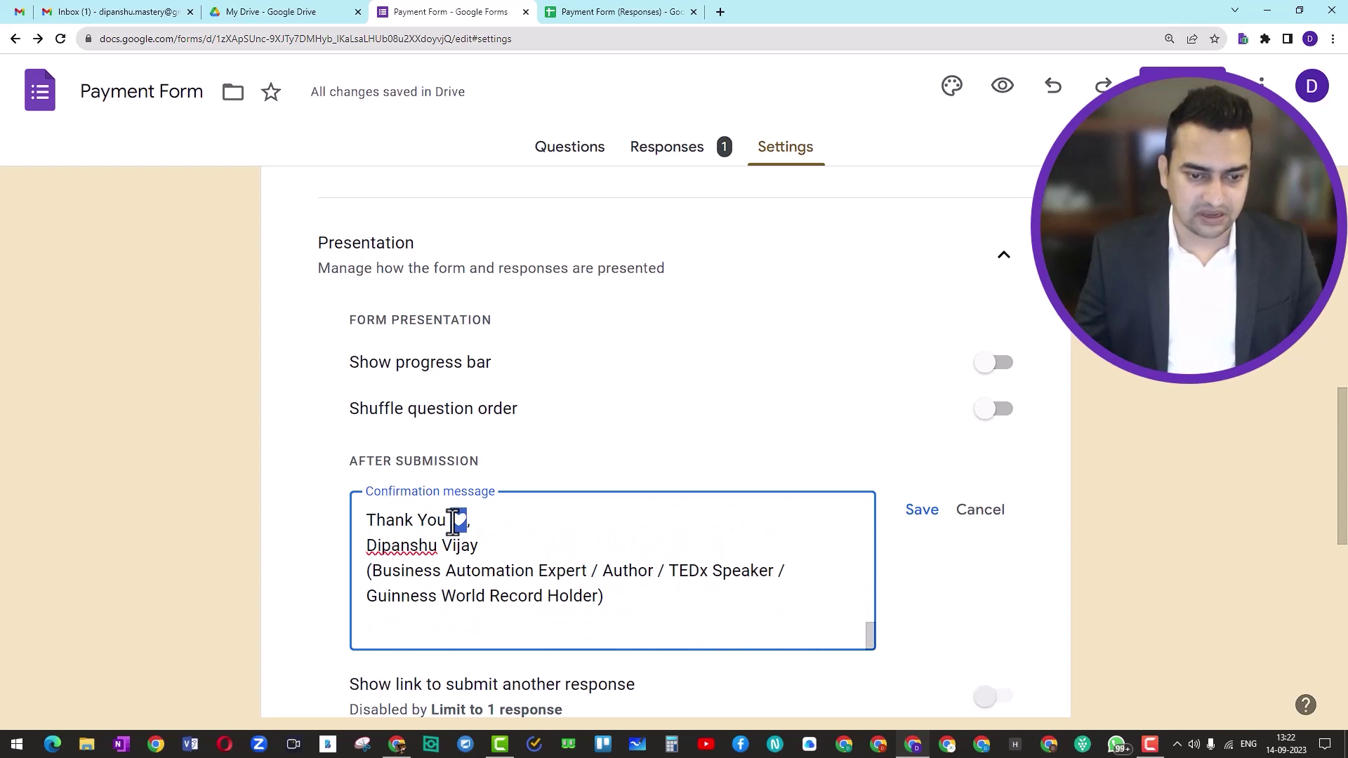
{"action": "key", "text": "ctrl+v"}
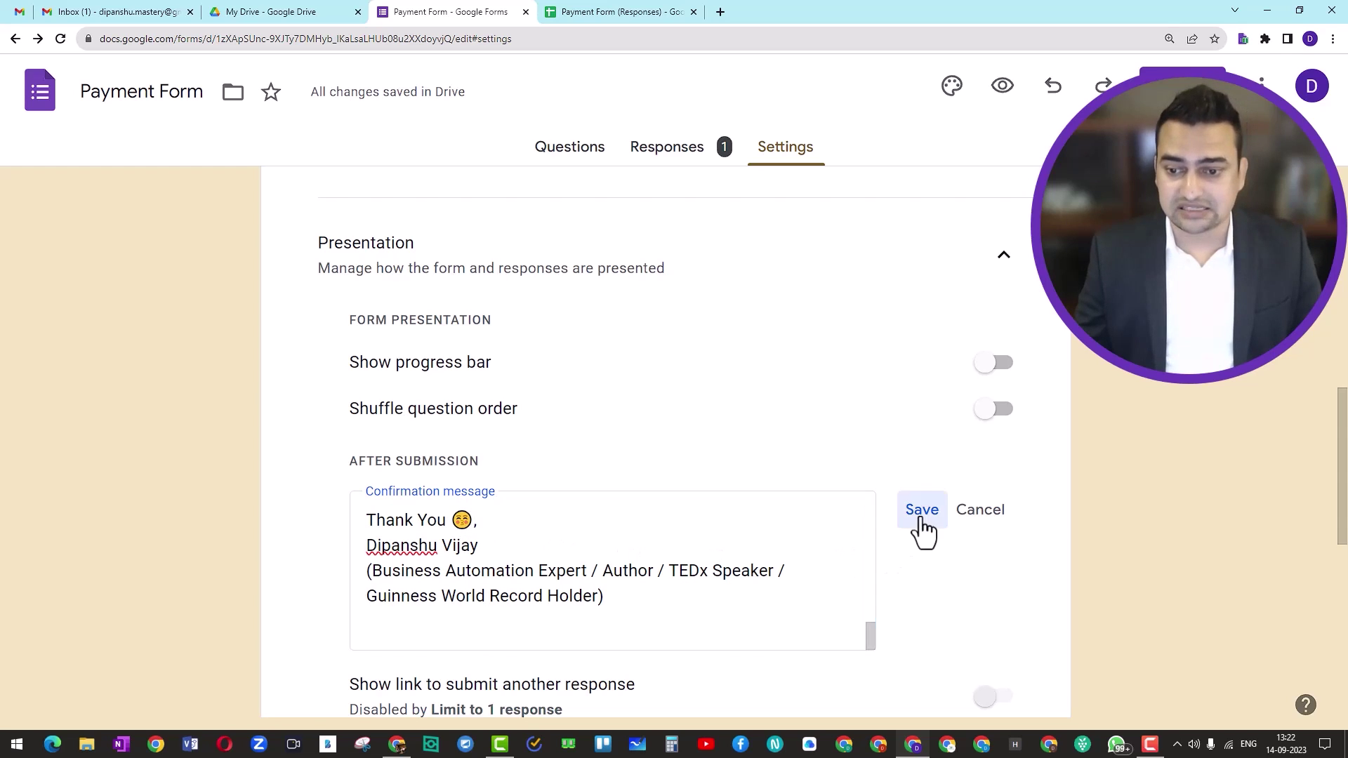
{"action": "left_click", "coordinate": [919, 516]}
Return to the form's questions, starting at the Payment and receipts section
{"action": "scroll", "coordinate": [566, 422], "scroll_direction": "down", "scroll_amount": 5}
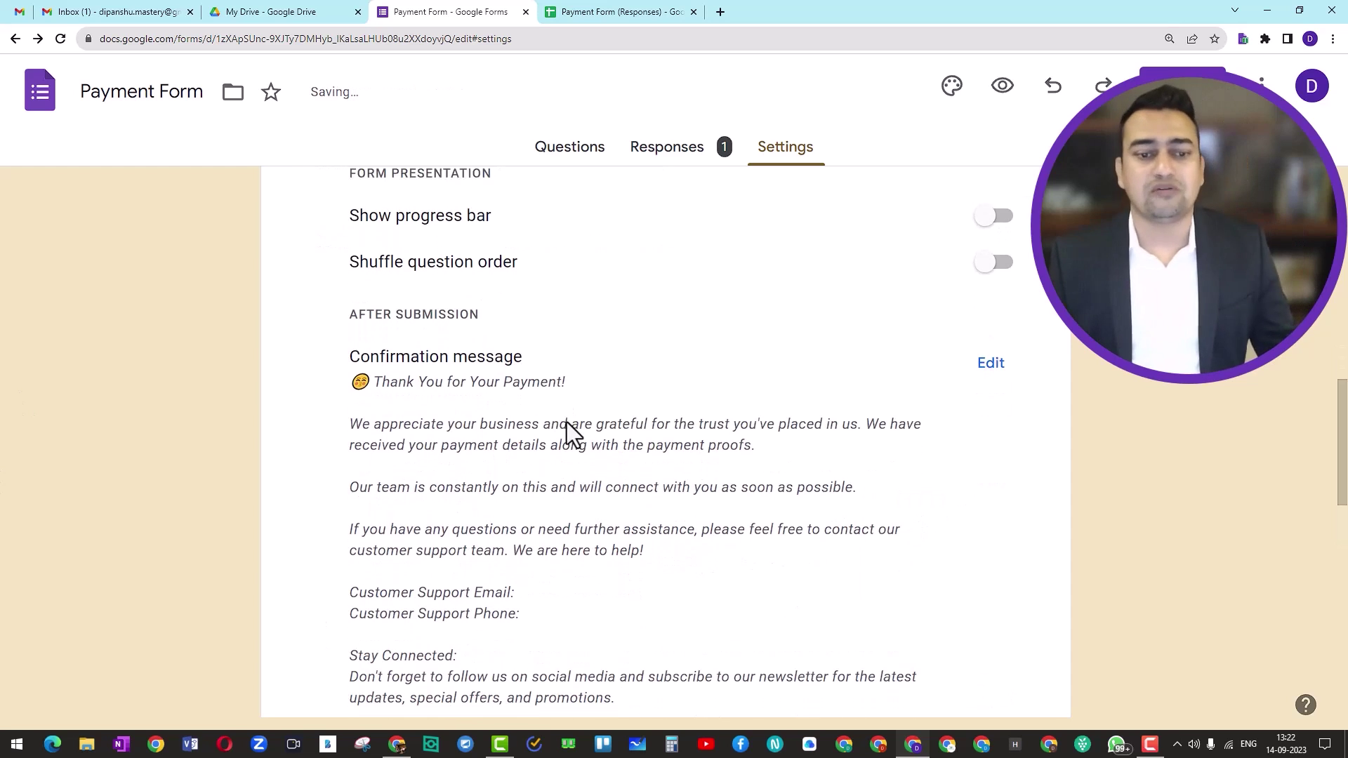
{"action": "scroll", "coordinate": [567, 422], "scroll_direction": "down", "scroll_amount": 8}
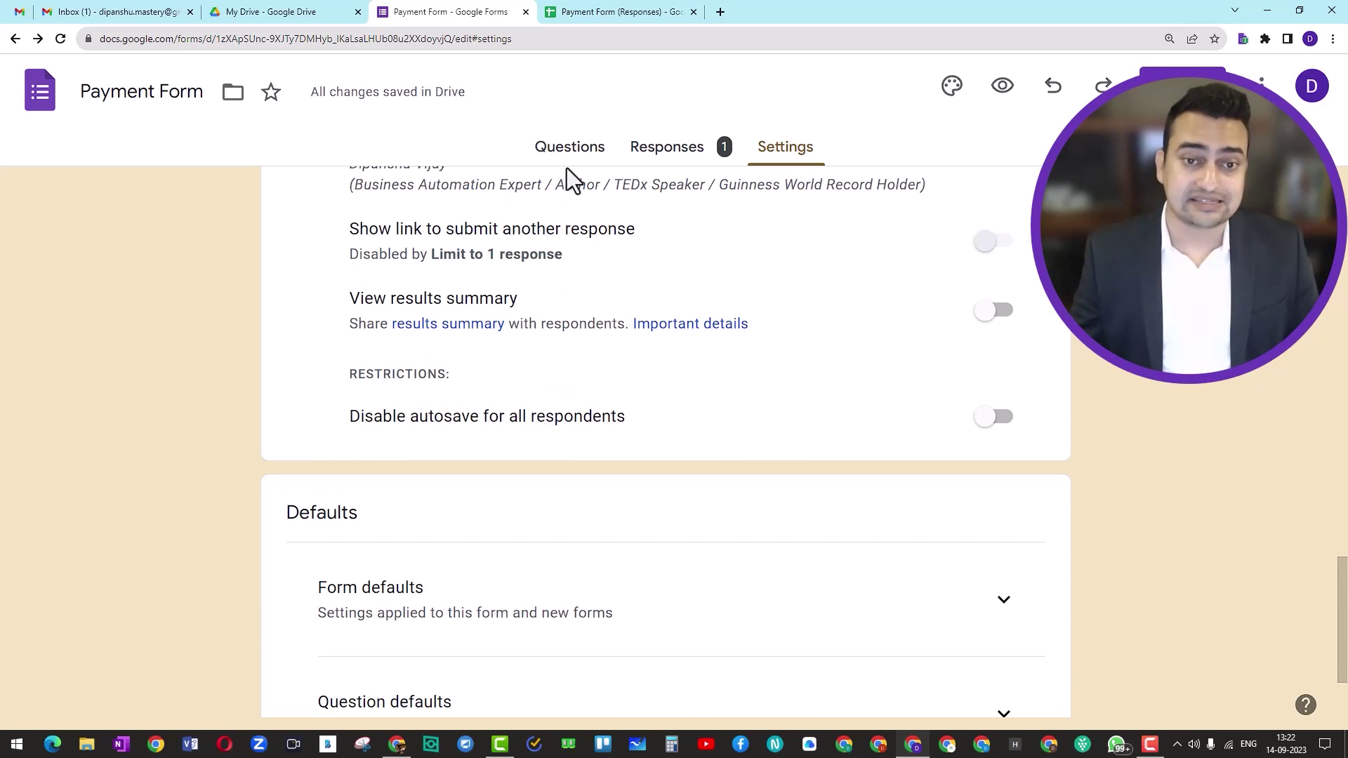
{"action": "left_click", "coordinate": [569, 149]}
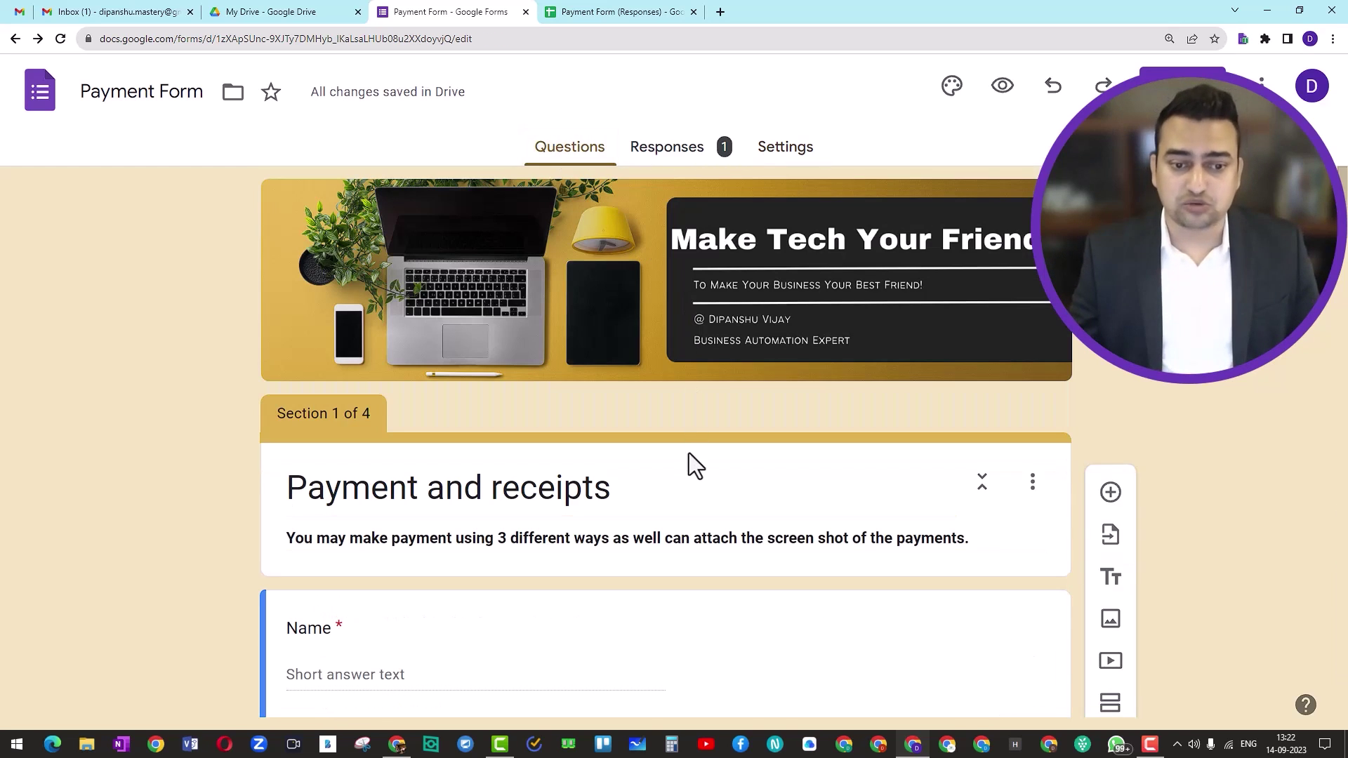
{"action": "scroll", "coordinate": [689, 465], "scroll_direction": "down", "scroll_amount": 3}
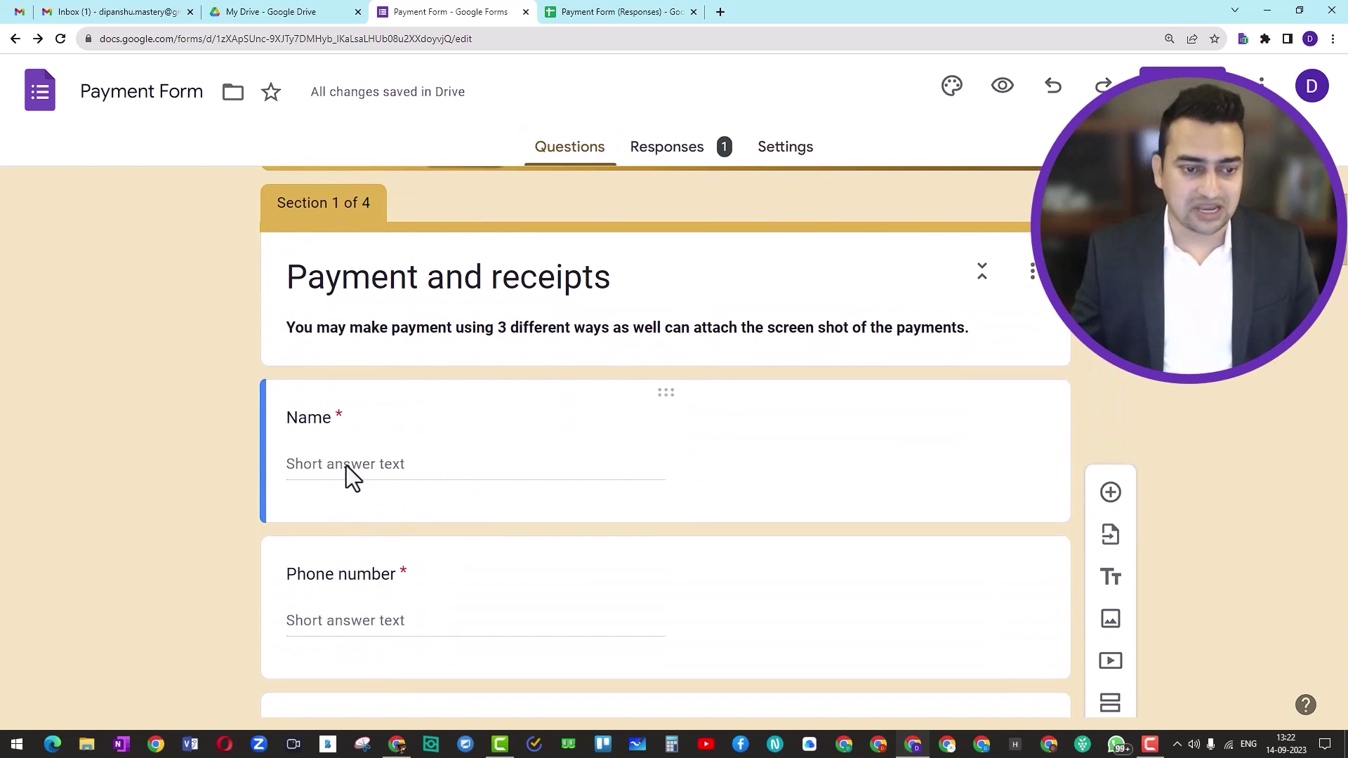
Preview the Payment Form, read the confirmation message and its long instructions link, then return to the editor
{"action": "left_click", "coordinate": [1003, 84]}
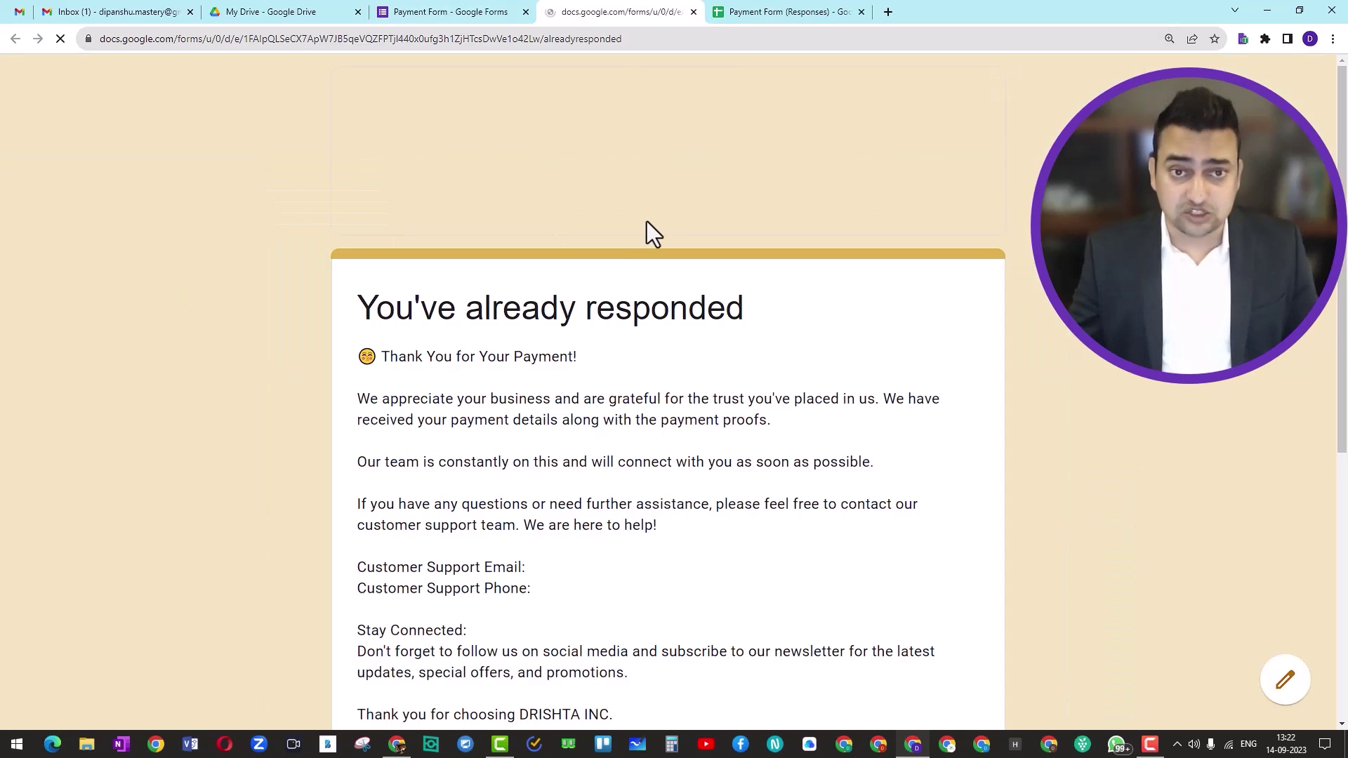
{"action": "scroll", "coordinate": [554, 354], "scroll_direction": "down", "scroll_amount": 7}
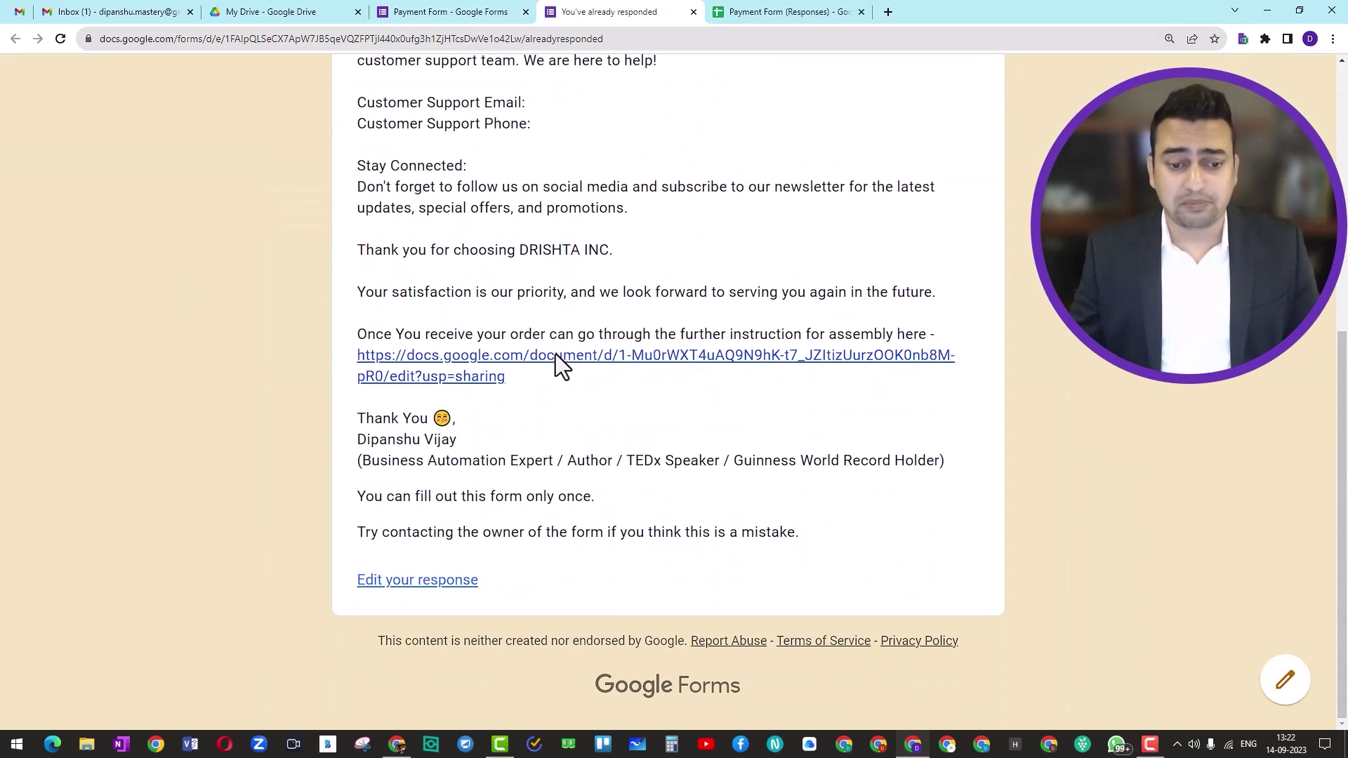
{"action": "left_click", "coordinate": [481, 12]}
Switch off 'Limit to 1 response' in the Payment Form's Responses settings
{"action": "left_click", "coordinate": [785, 162]}
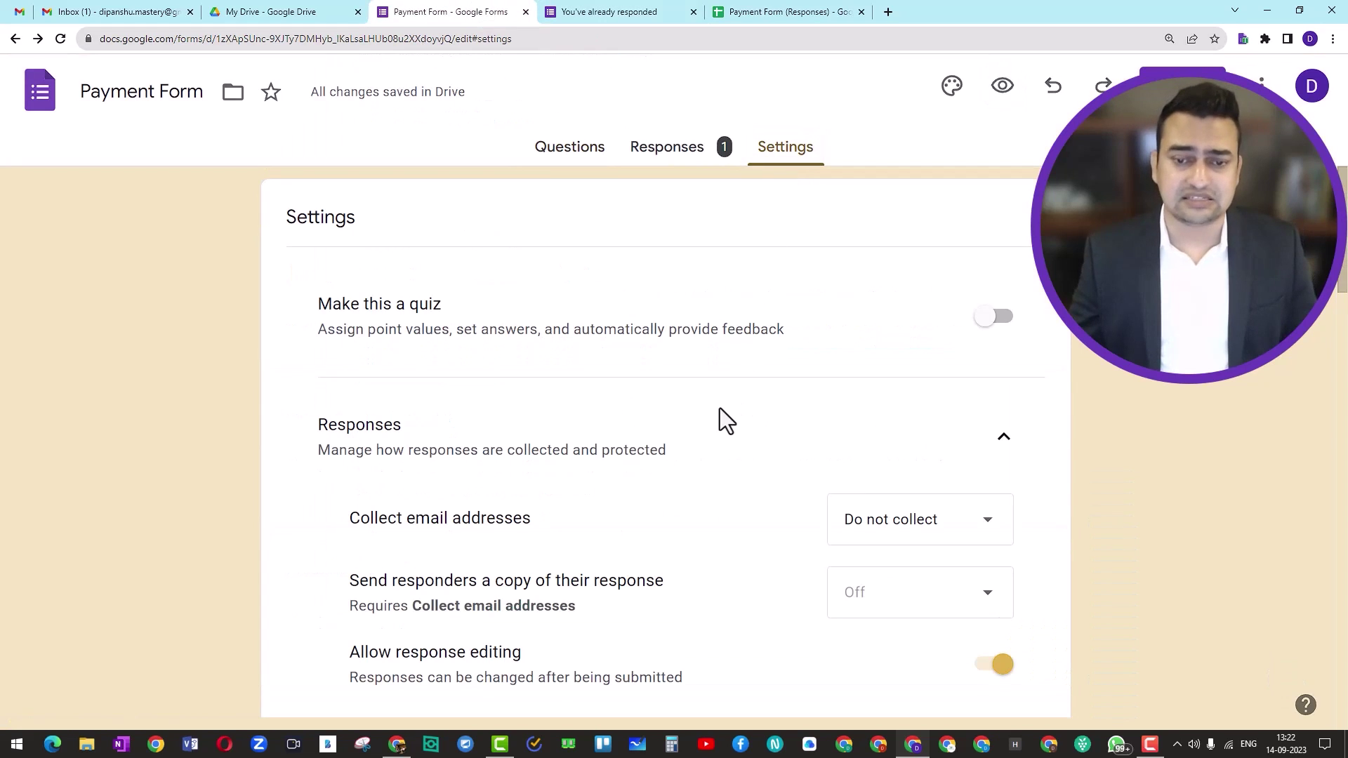
{"action": "scroll", "coordinate": [719, 406], "scroll_direction": "down", "scroll_amount": 3}
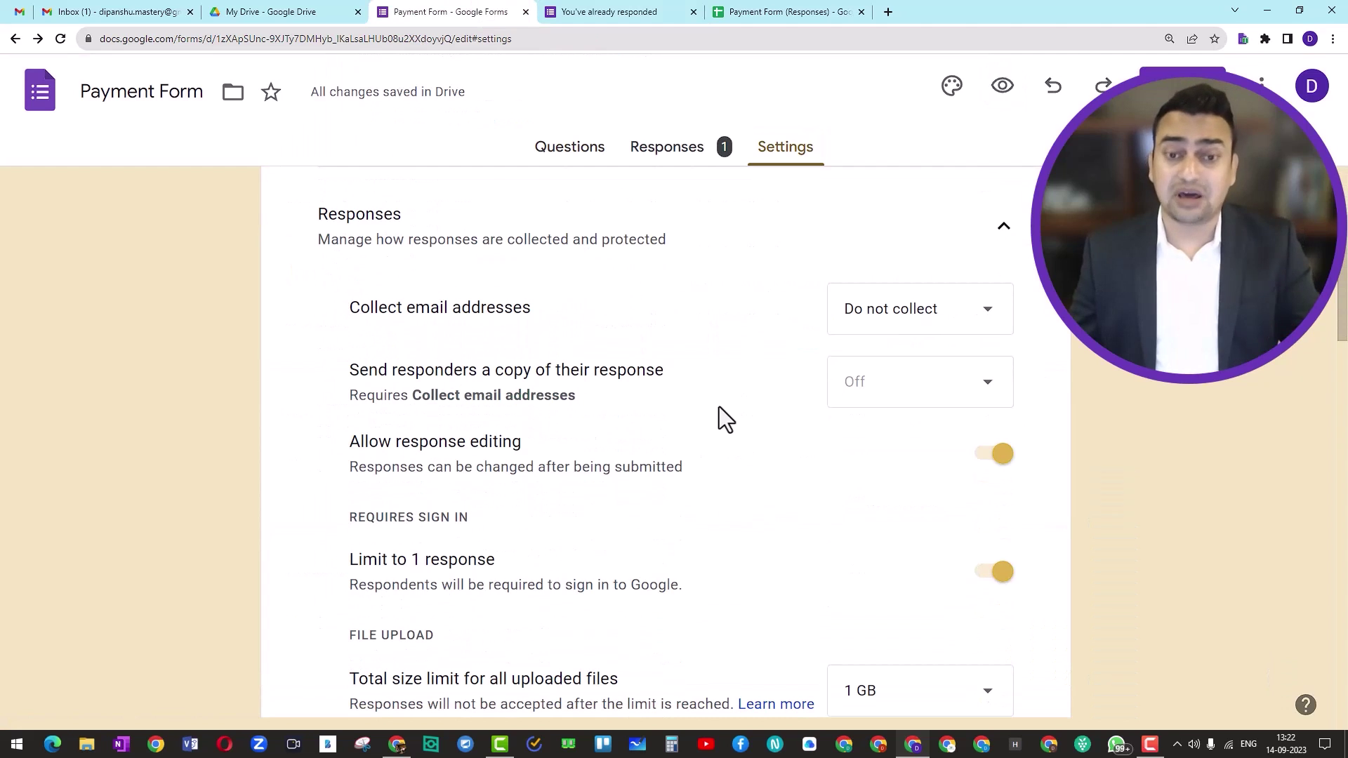
{"action": "scroll", "coordinate": [719, 419], "scroll_direction": "down", "scroll_amount": 2}
{"action": "scroll", "coordinate": [718, 419], "scroll_direction": "up", "scroll_amount": 4}
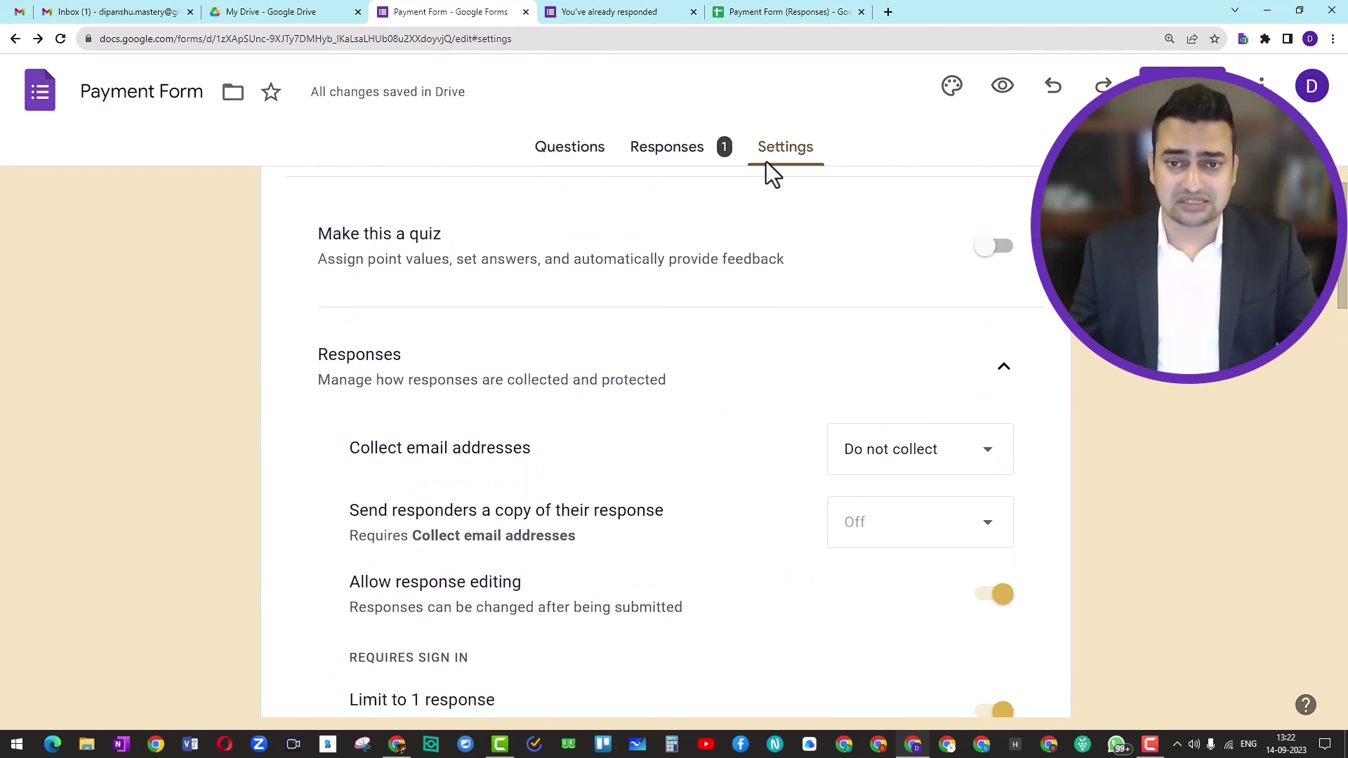
{"action": "scroll", "coordinate": [730, 420], "scroll_direction": "down", "scroll_amount": 5}
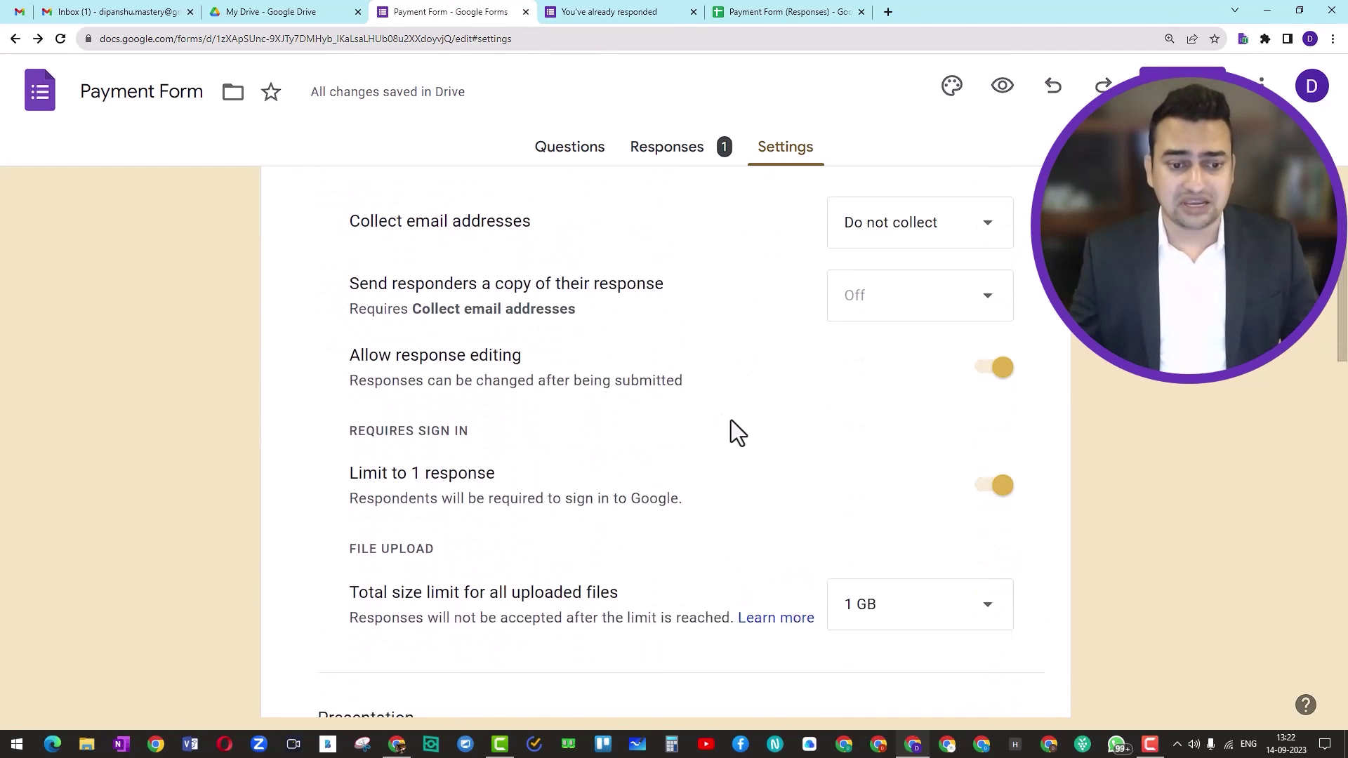
{"action": "left_click", "coordinate": [1003, 364]}
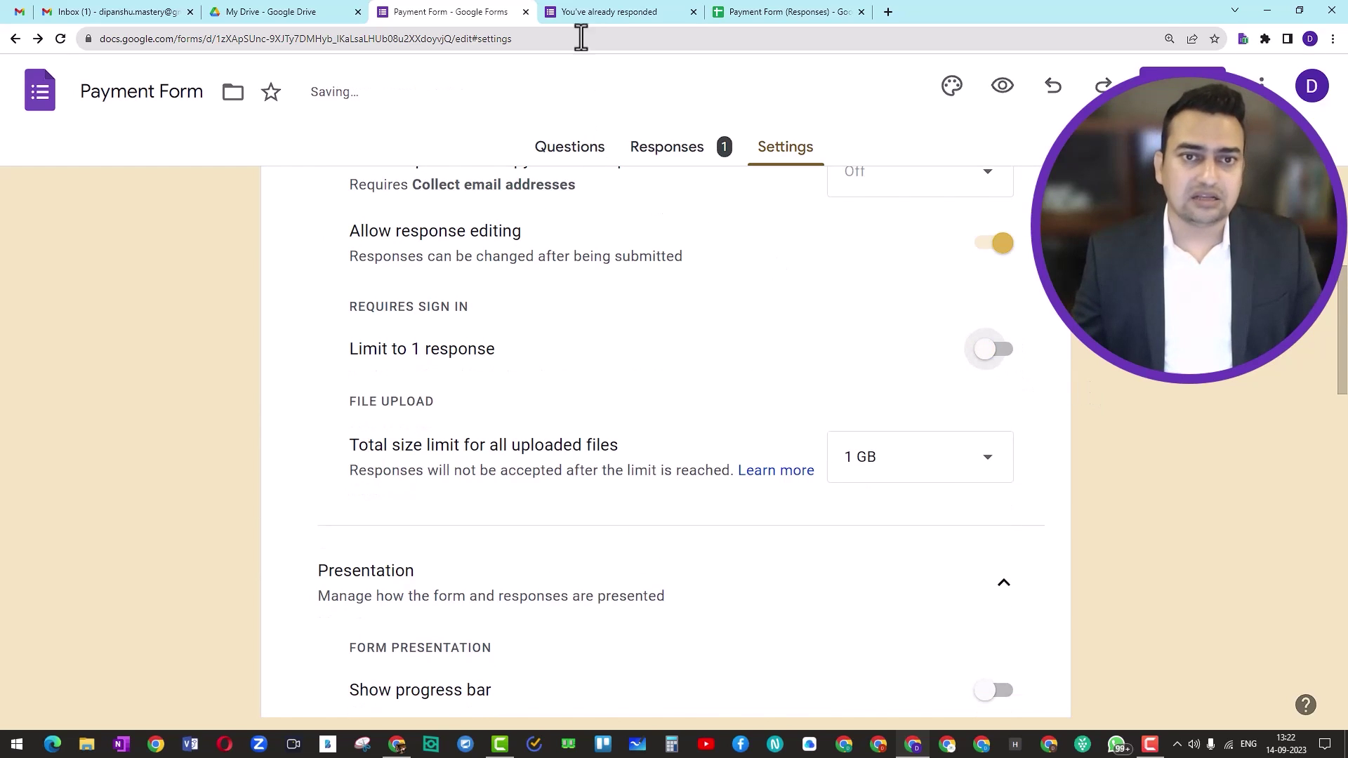
Reload the old 'You've already responded' preview and close that tab
{"action": "left_click", "coordinate": [593, 12]}
{"action": "left_click", "coordinate": [59, 41]}
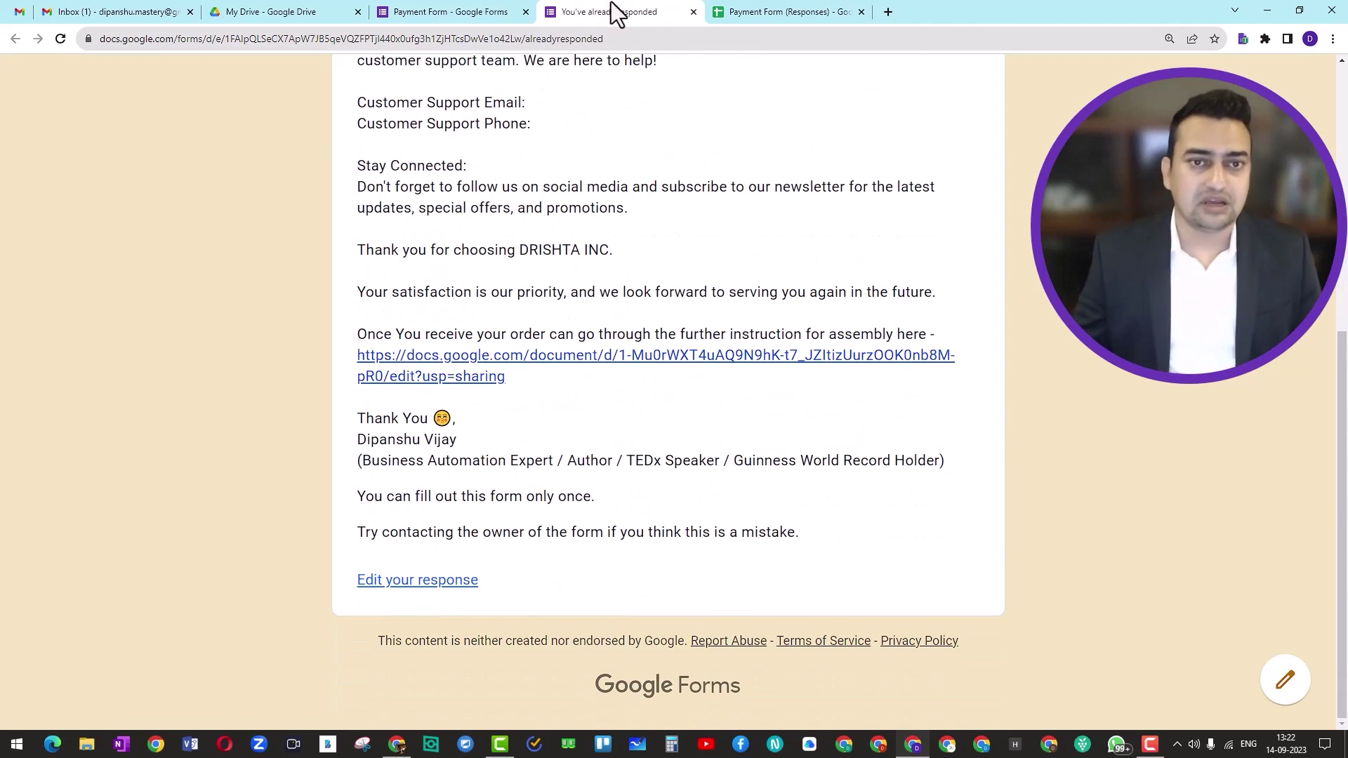
{"action": "left_click", "coordinate": [694, 12]}
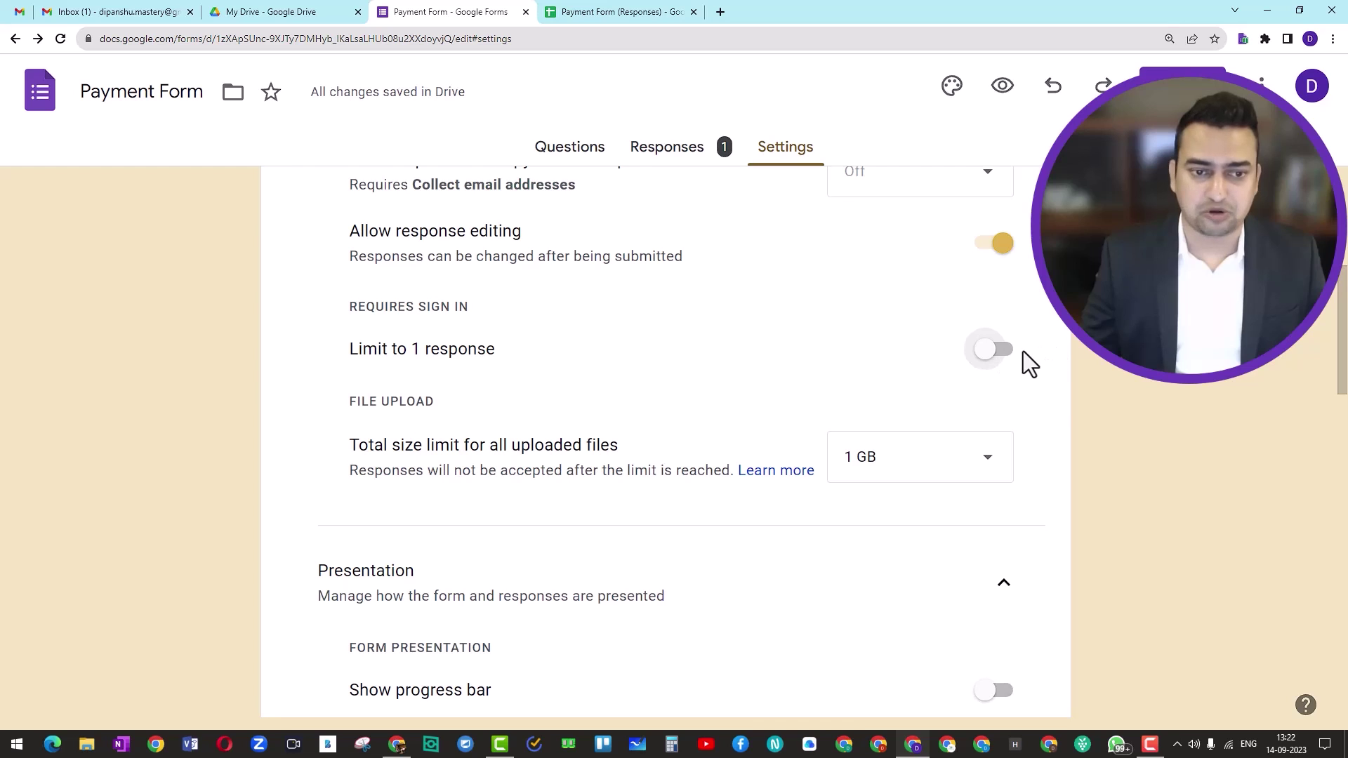
{"action": "scroll", "coordinate": [1011, 361], "scroll_direction": "up", "scroll_amount": 1}
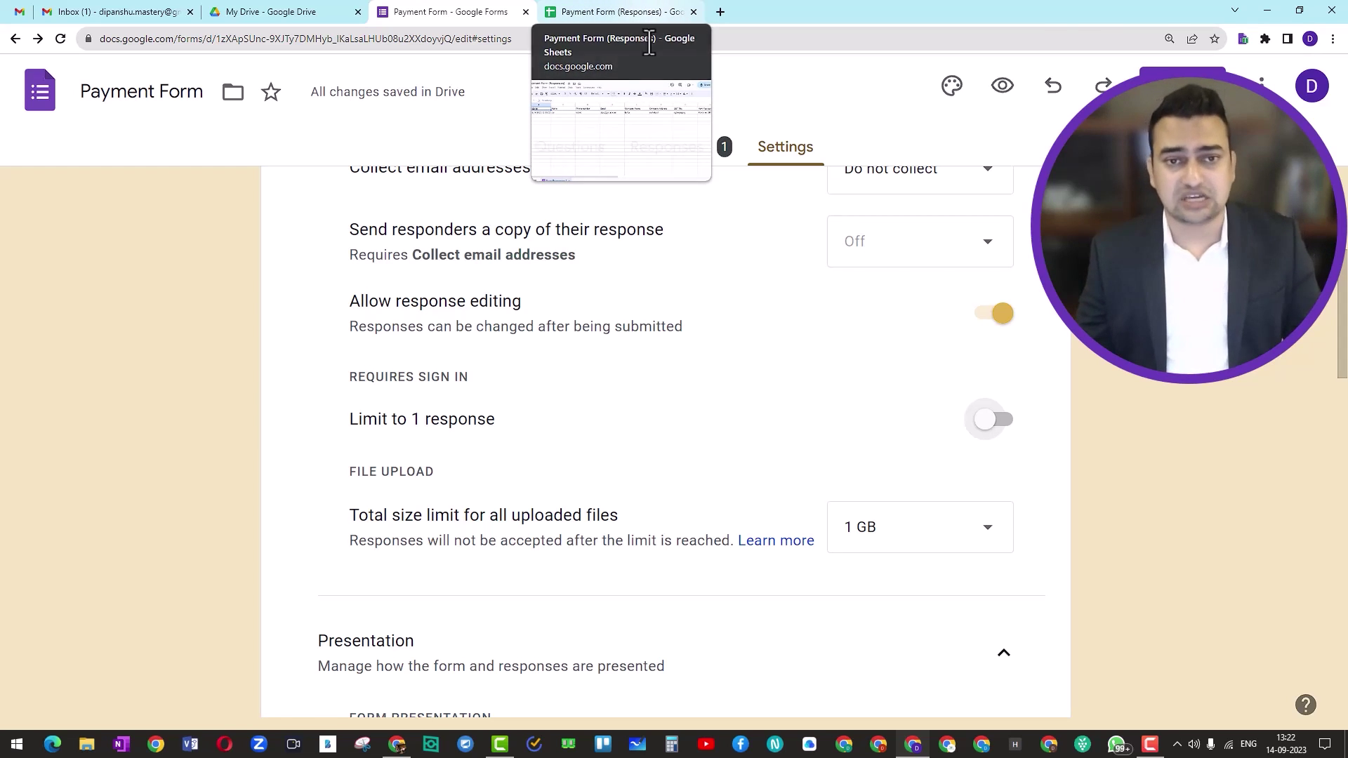
Open a fresh preview and fill in the Name, phone and Email answers
{"action": "left_click", "coordinate": [1000, 97]}
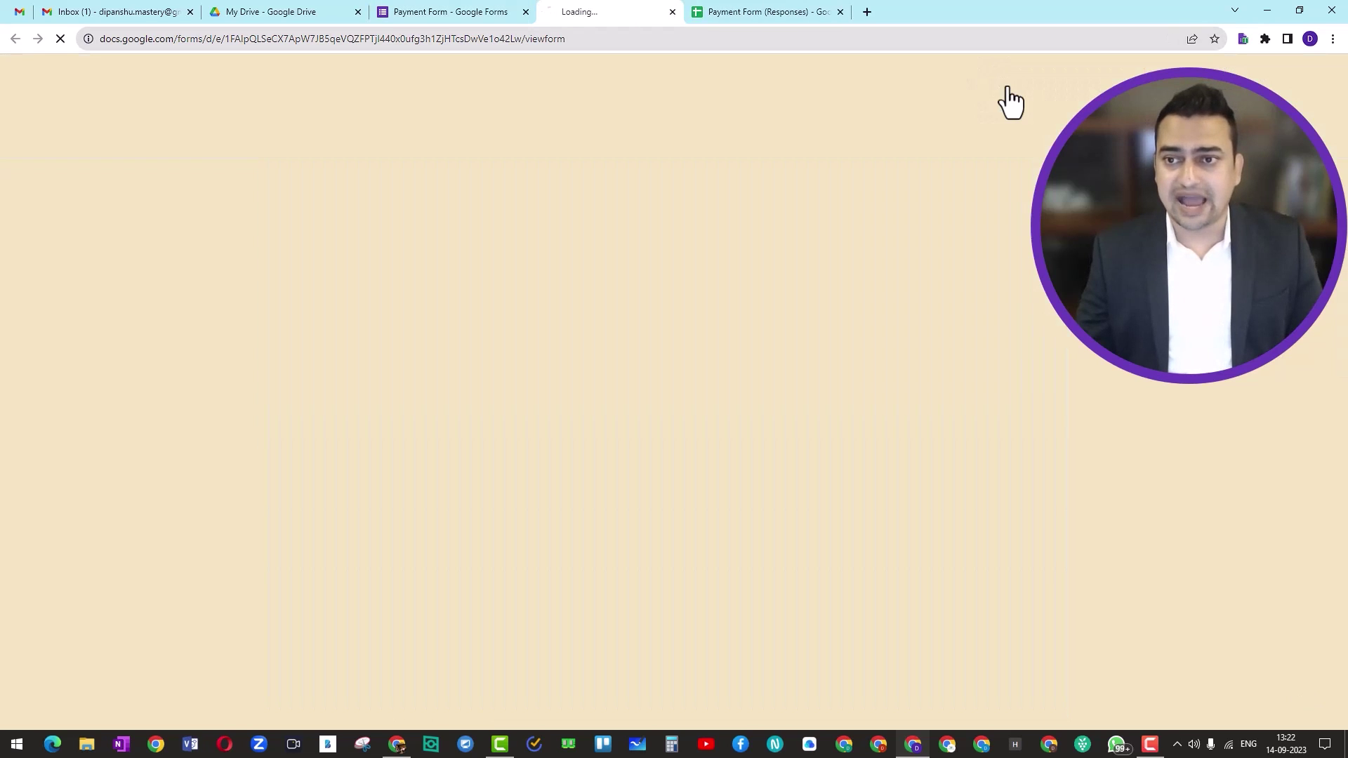
{"action": "scroll", "coordinate": [592, 272], "scroll_direction": "down", "scroll_amount": 4}
{"action": "scroll", "coordinate": [548, 295], "scroll_direction": "down", "scroll_amount": 1}
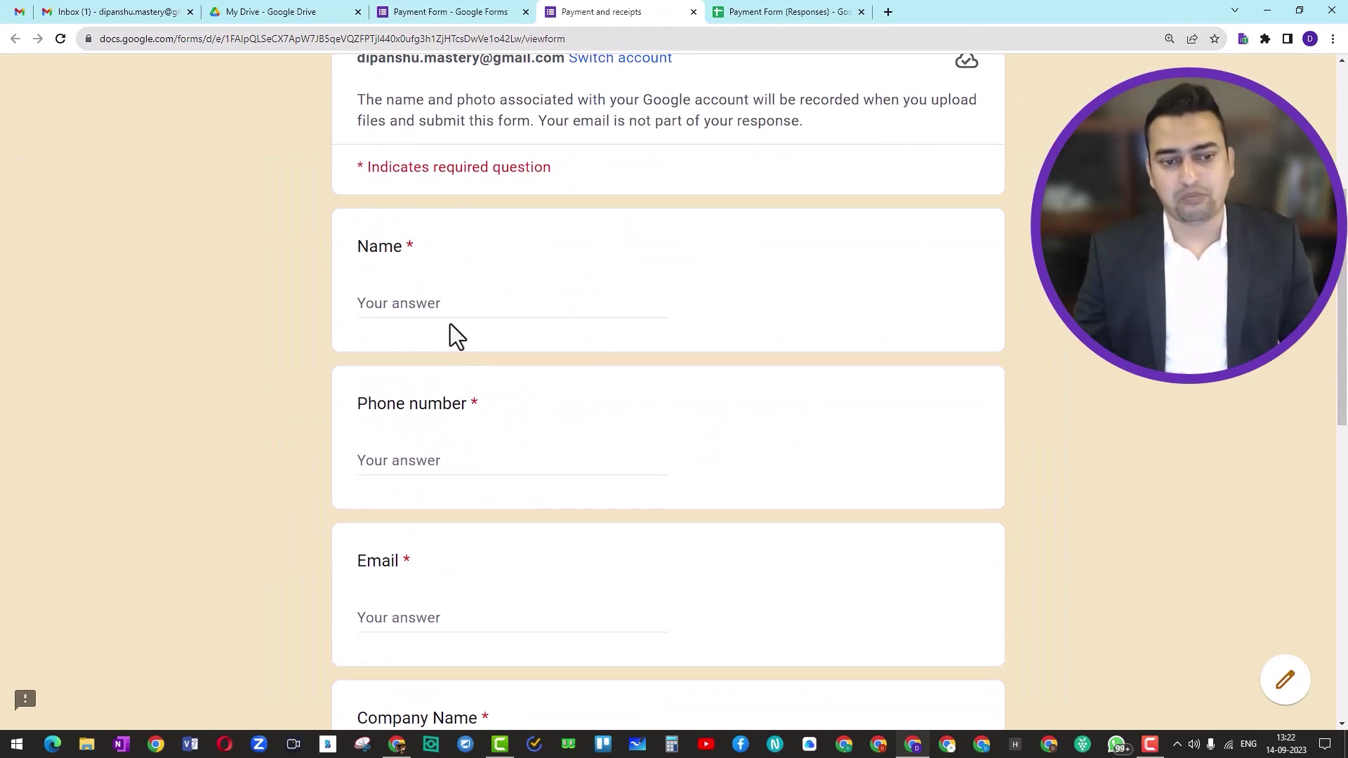
{"action": "left_click", "coordinate": [439, 306]}
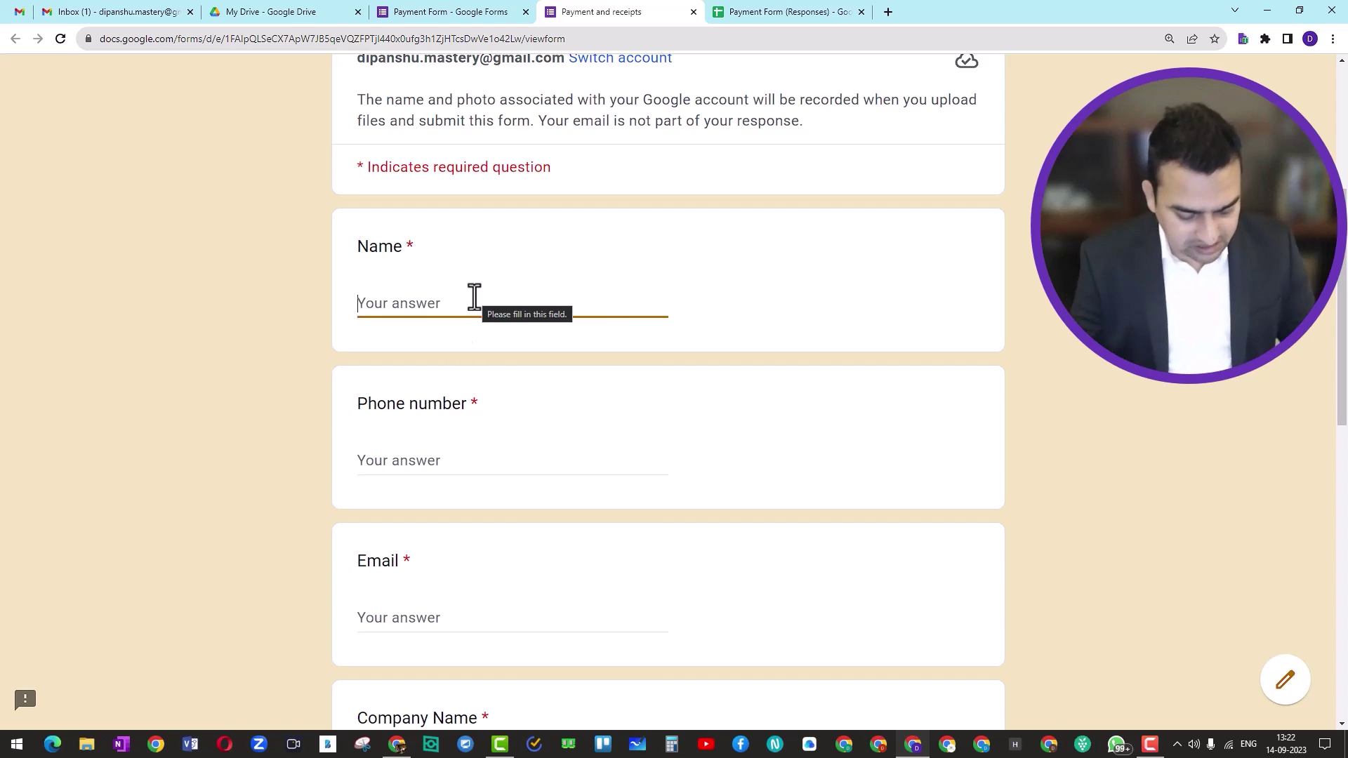
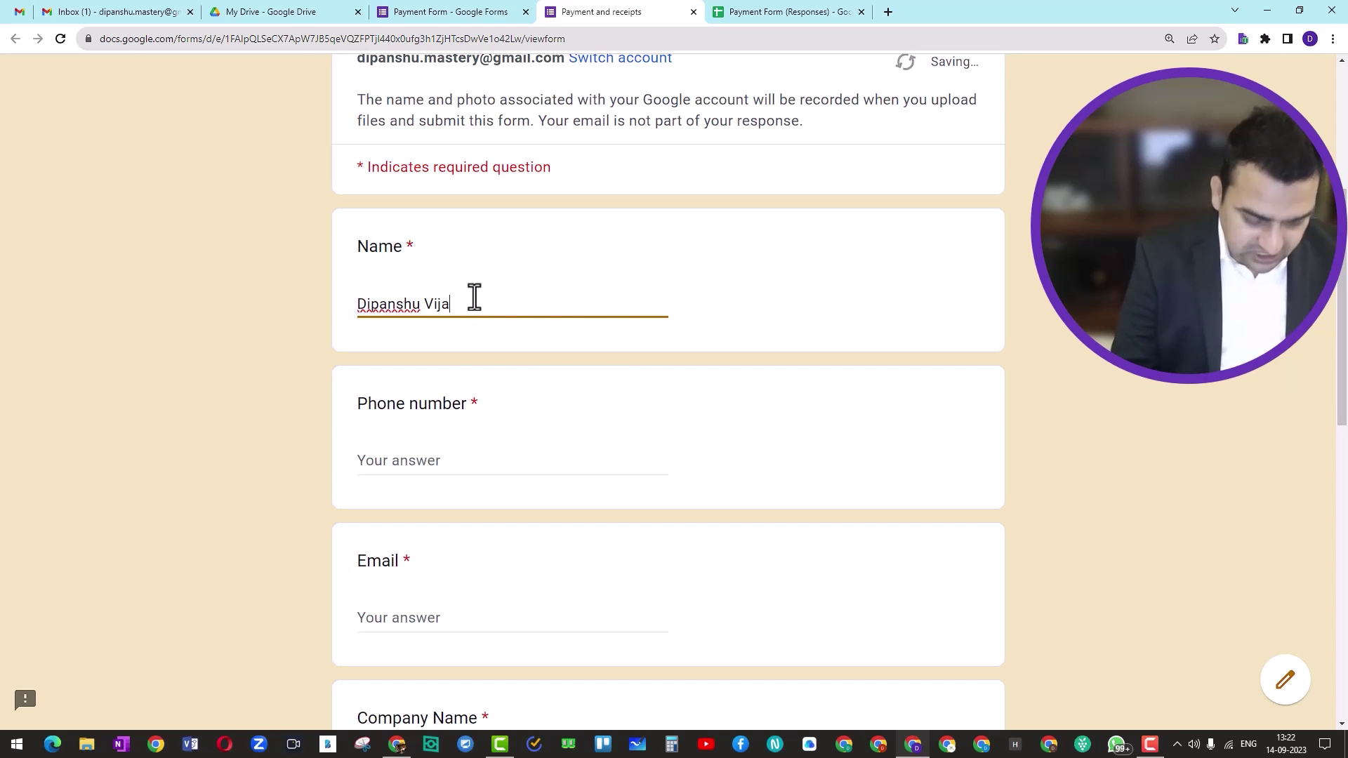
{"action": "type", "text": "9999988888"}
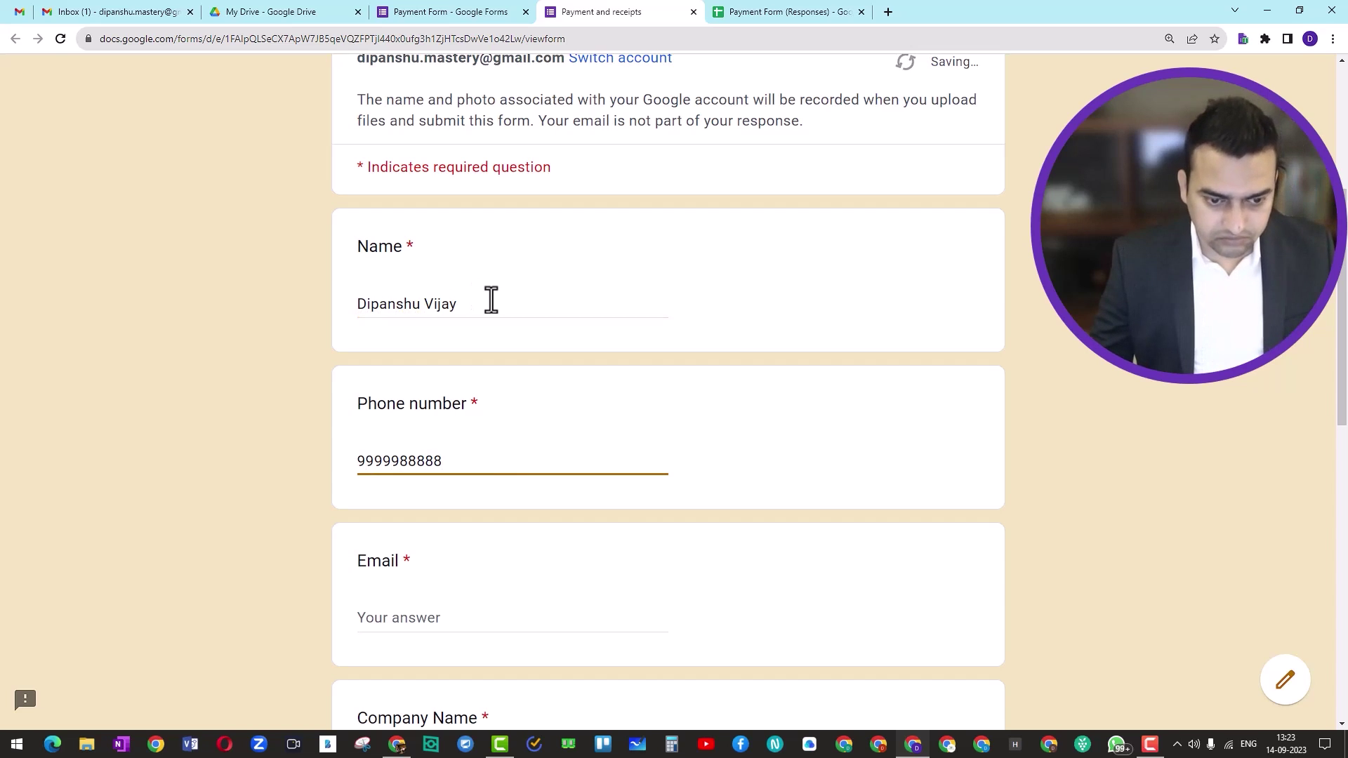
{"action": "left_click", "coordinate": [410, 615]}
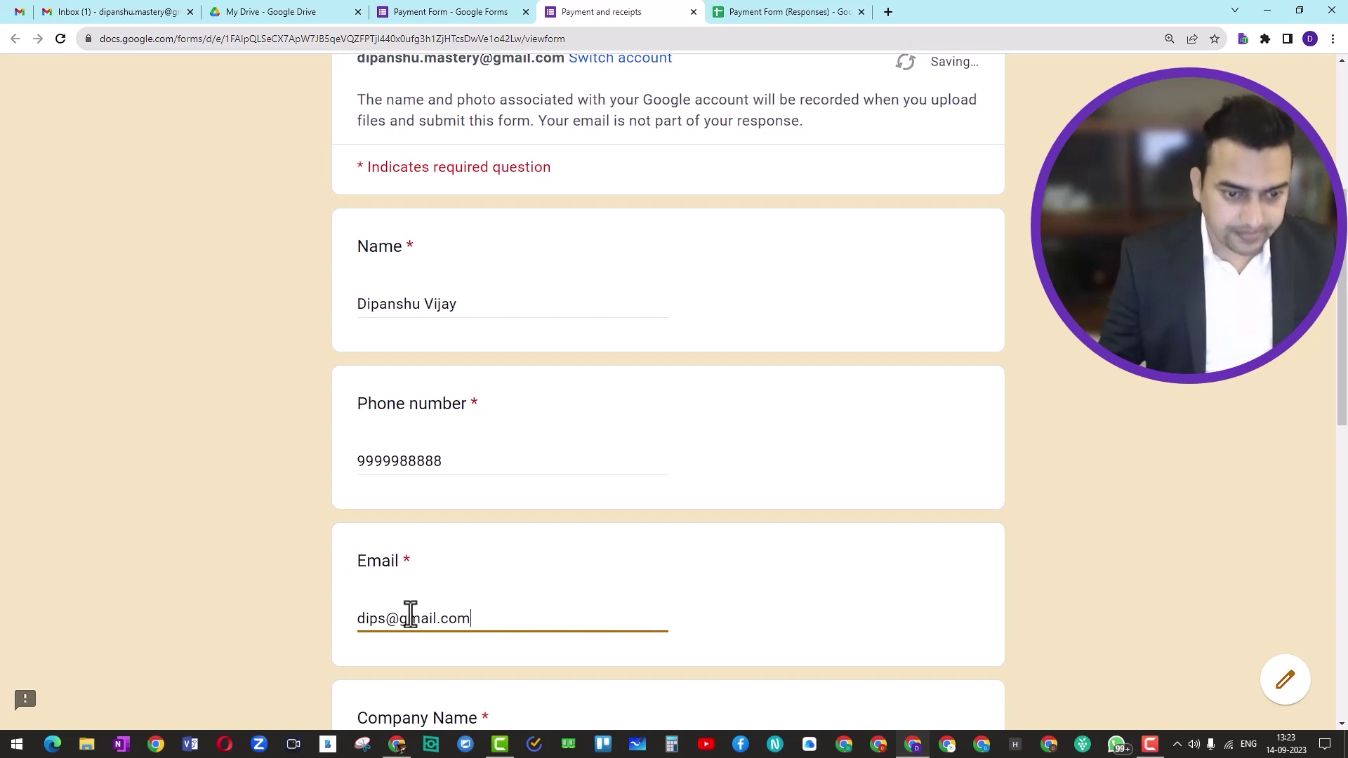
{"action": "scroll", "coordinate": [637, 579], "scroll_direction": "down", "scroll_amount": 7}
Enter the company name, address and GST No., choose Payment gateway, and go to the next section
{"action": "left_click", "coordinate": [445, 281]}
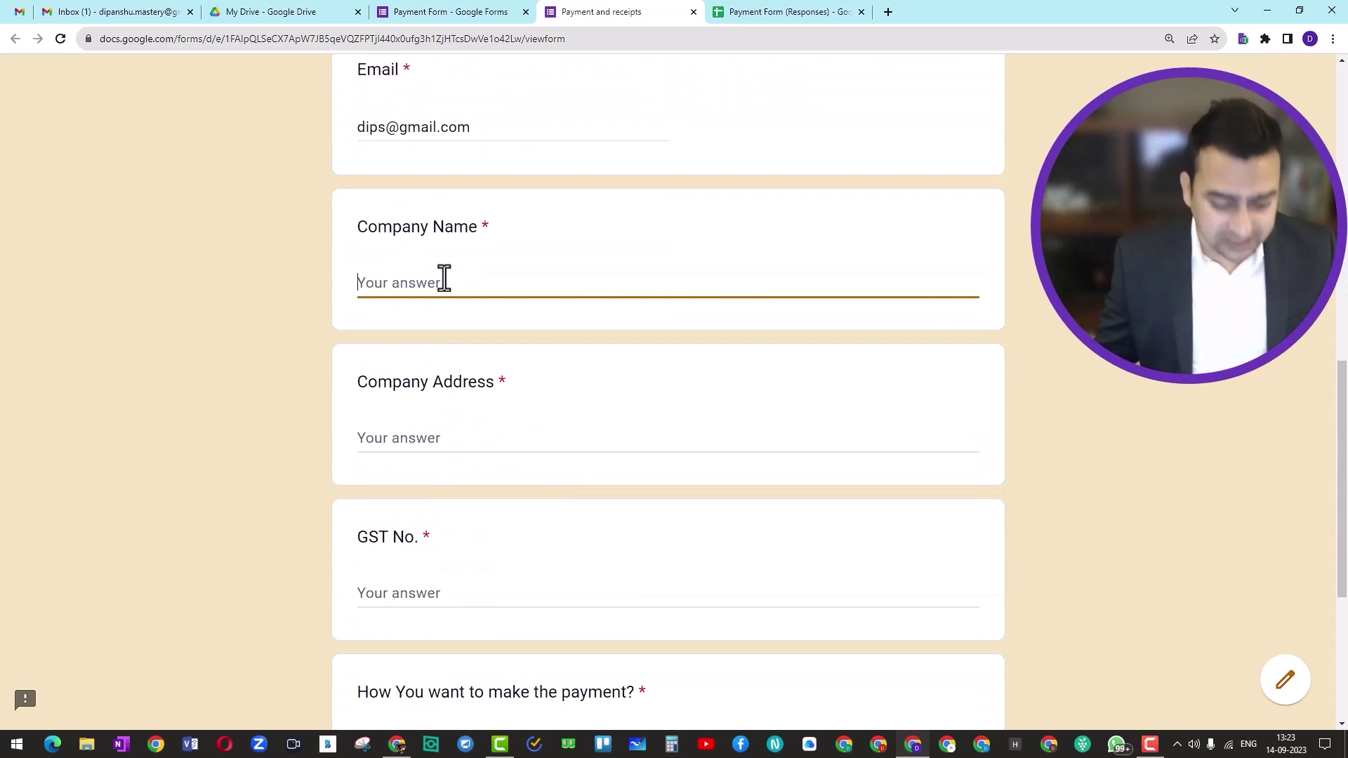
{"action": "type", "text": "DRISHT INC"}
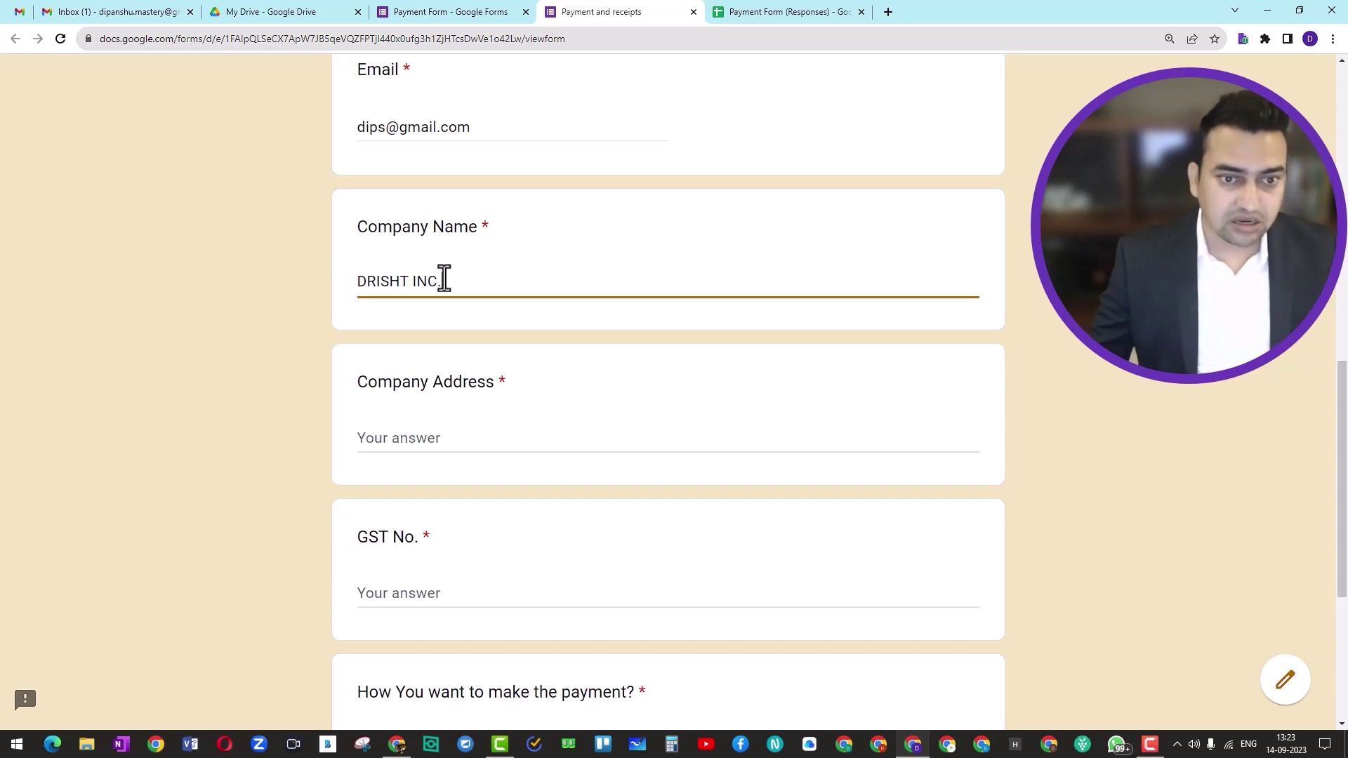
{"action": "scroll", "coordinate": [460, 337], "scroll_direction": "down", "scroll_amount": 2}
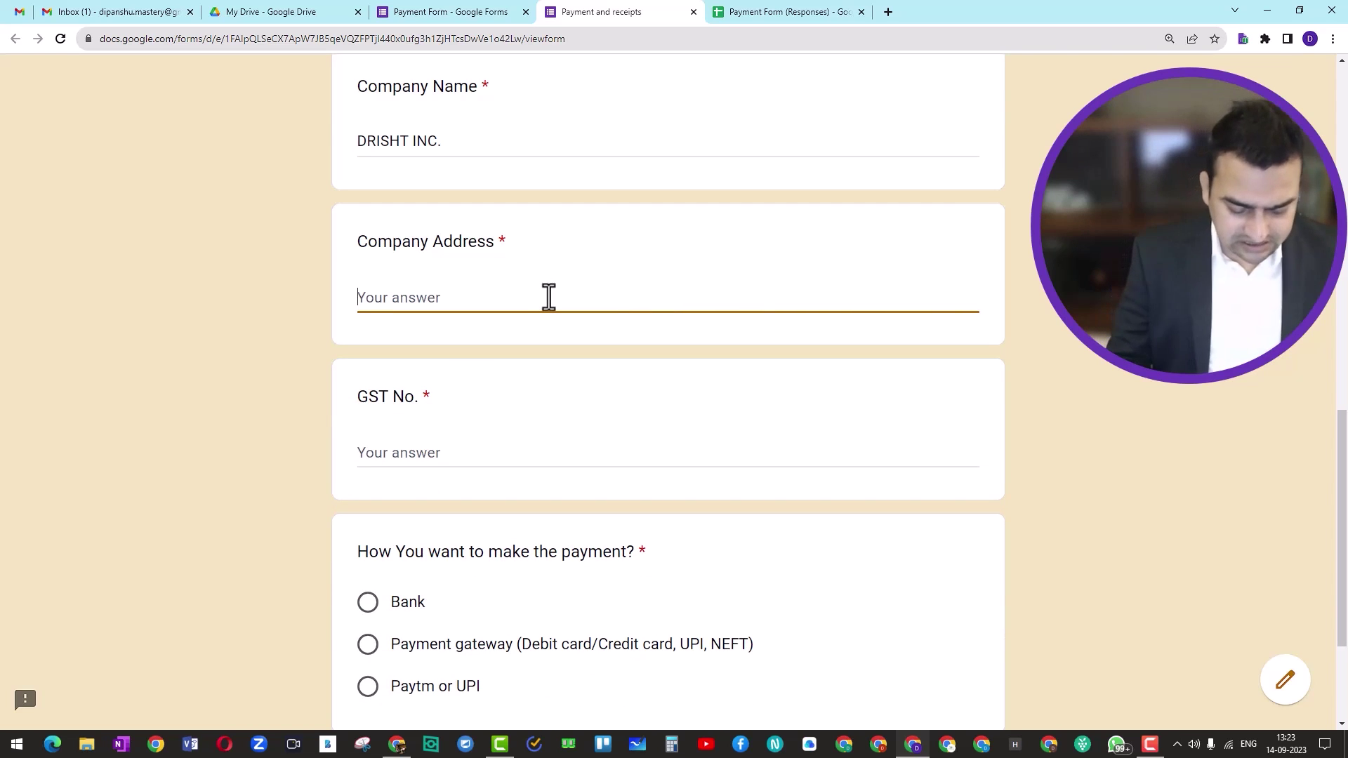
{"action": "type", "text": "XYZ"}
{"action": "scroll", "coordinate": [551, 304], "scroll_direction": "down", "scroll_amount": 2}
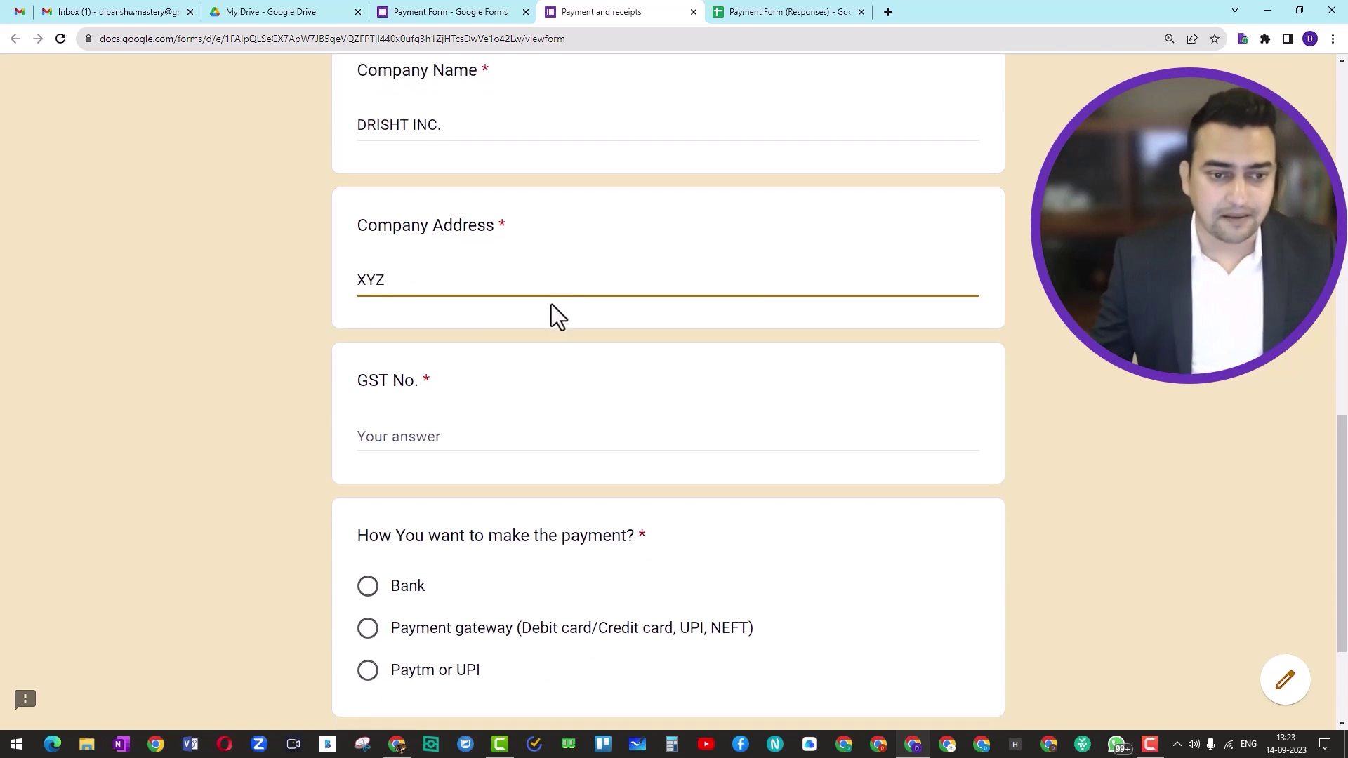
{"action": "left_click", "coordinate": [420, 316]}
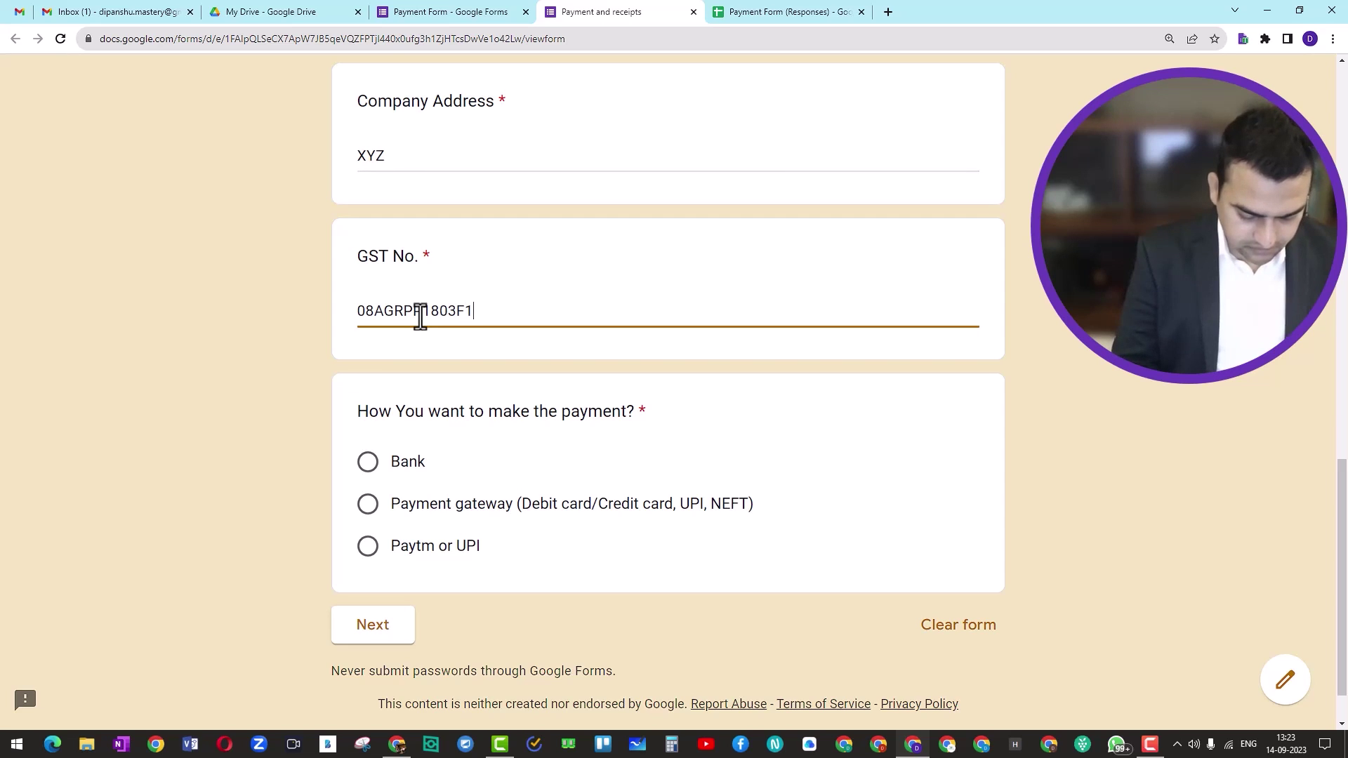
{"action": "type", "text": "B"}
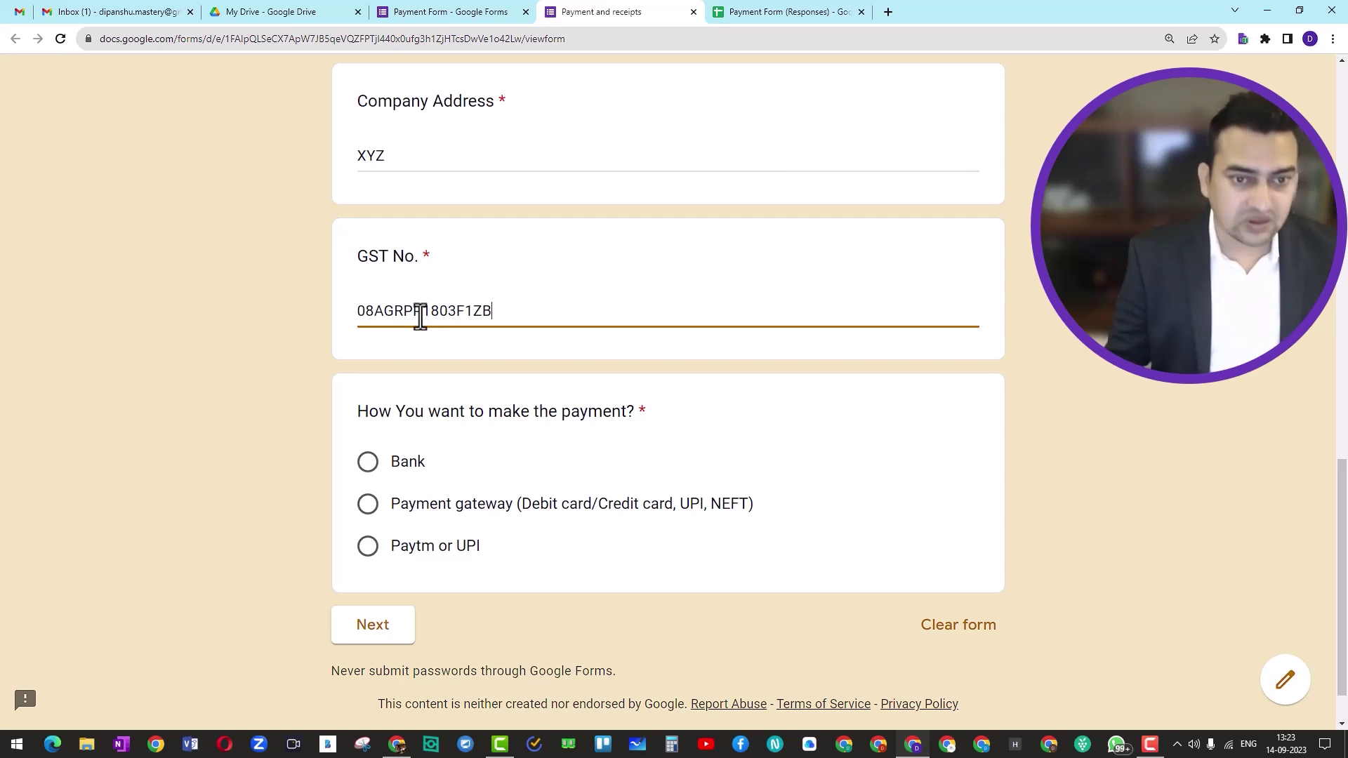
{"action": "scroll", "coordinate": [409, 460], "scroll_direction": "down", "scroll_amount": 1}
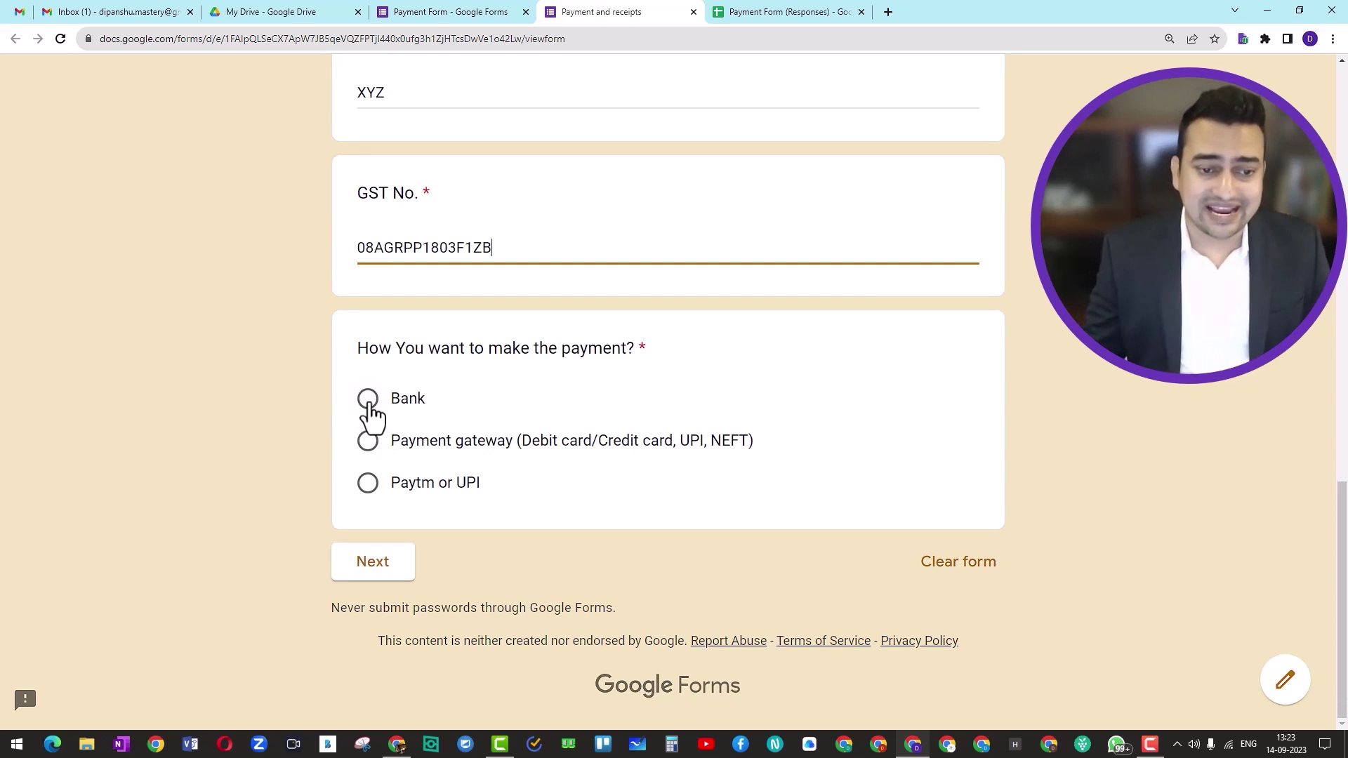
{"action": "left_click", "coordinate": [367, 441]}
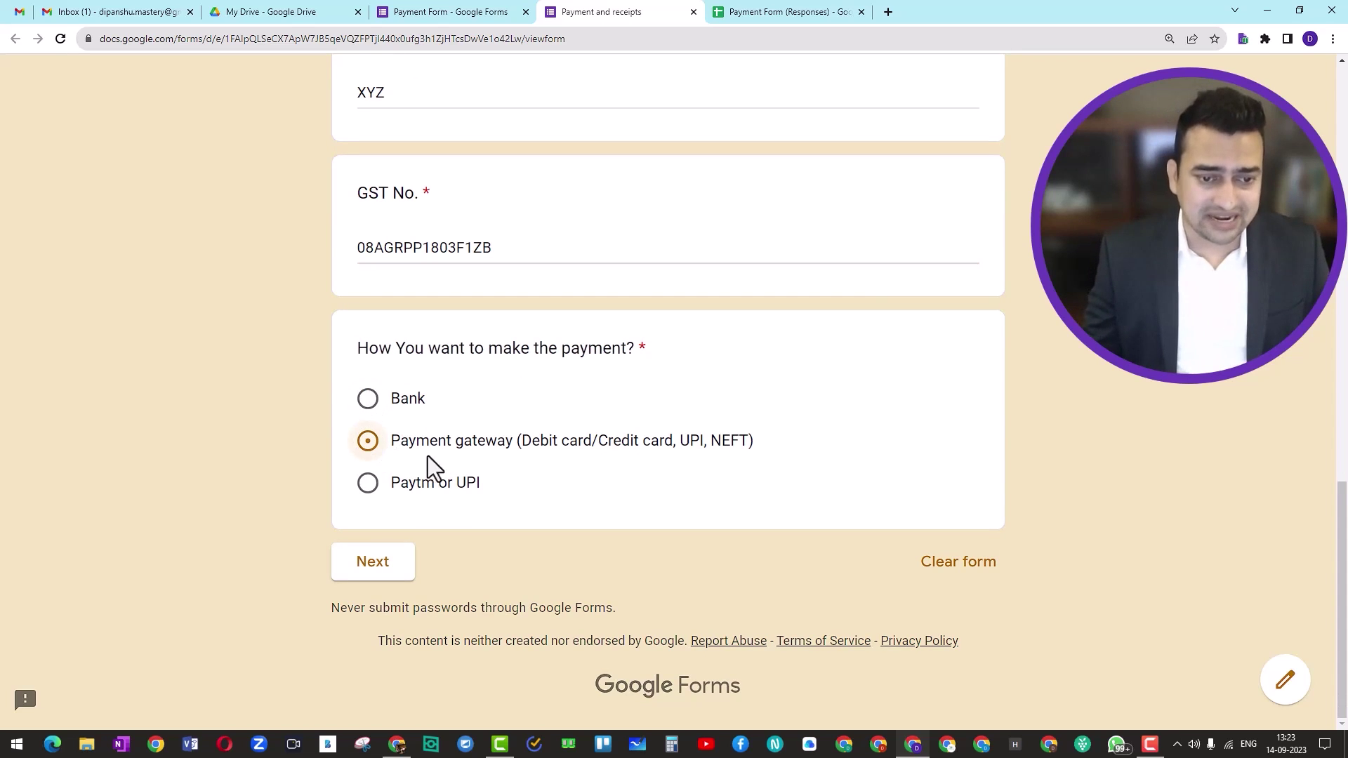
{"action": "left_click", "coordinate": [377, 572]}
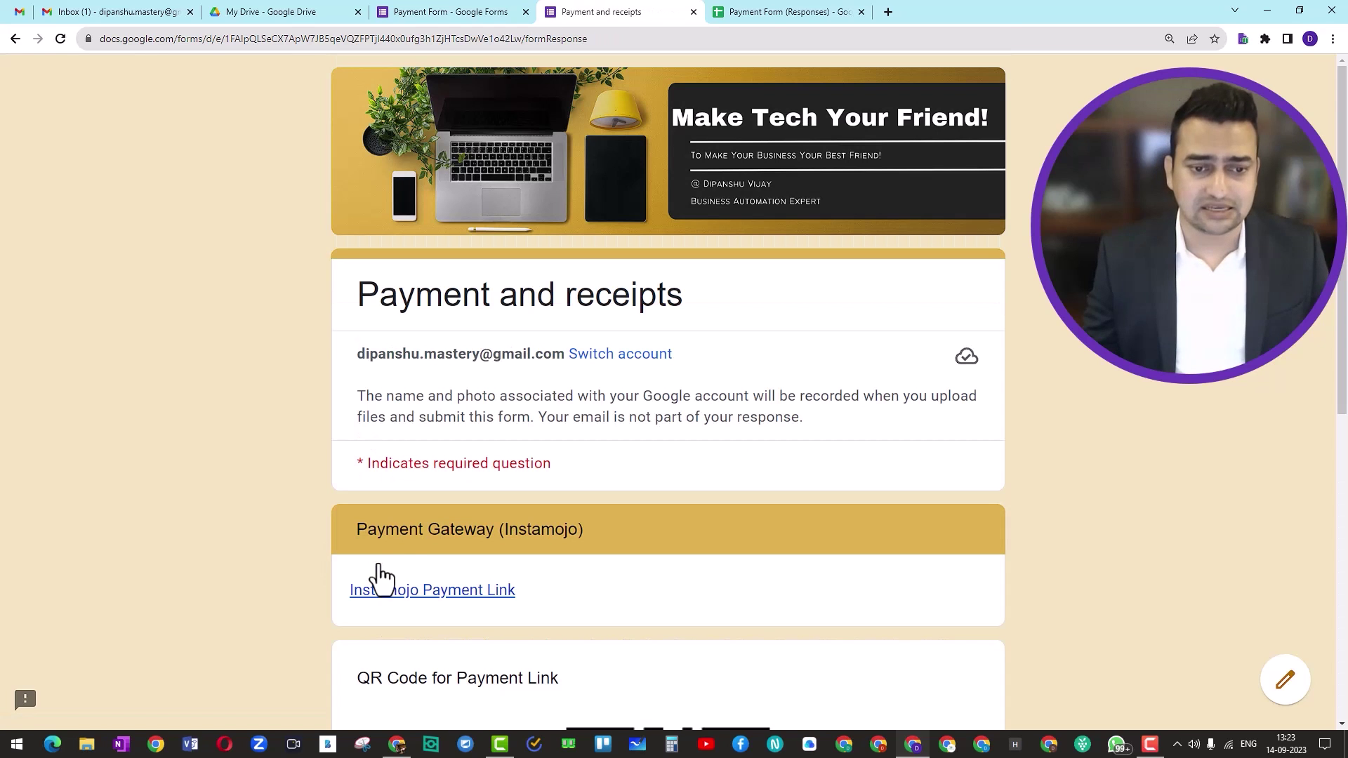
Open the Instamojo Payment Link in a new tab
{"action": "scroll", "coordinate": [457, 548], "scroll_direction": "down", "scroll_amount": 5}
{"action": "right_click", "coordinate": [475, 239]}
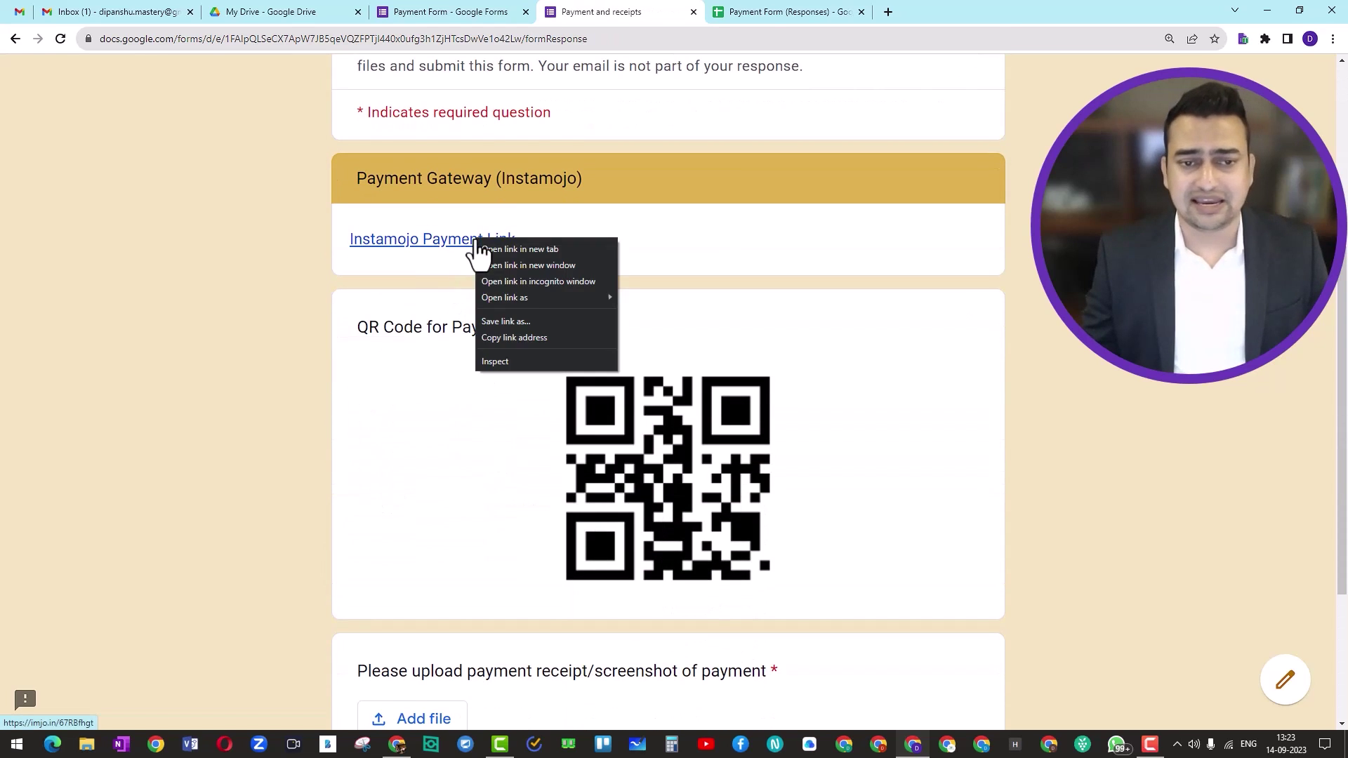
{"action": "left_click", "coordinate": [507, 248]}
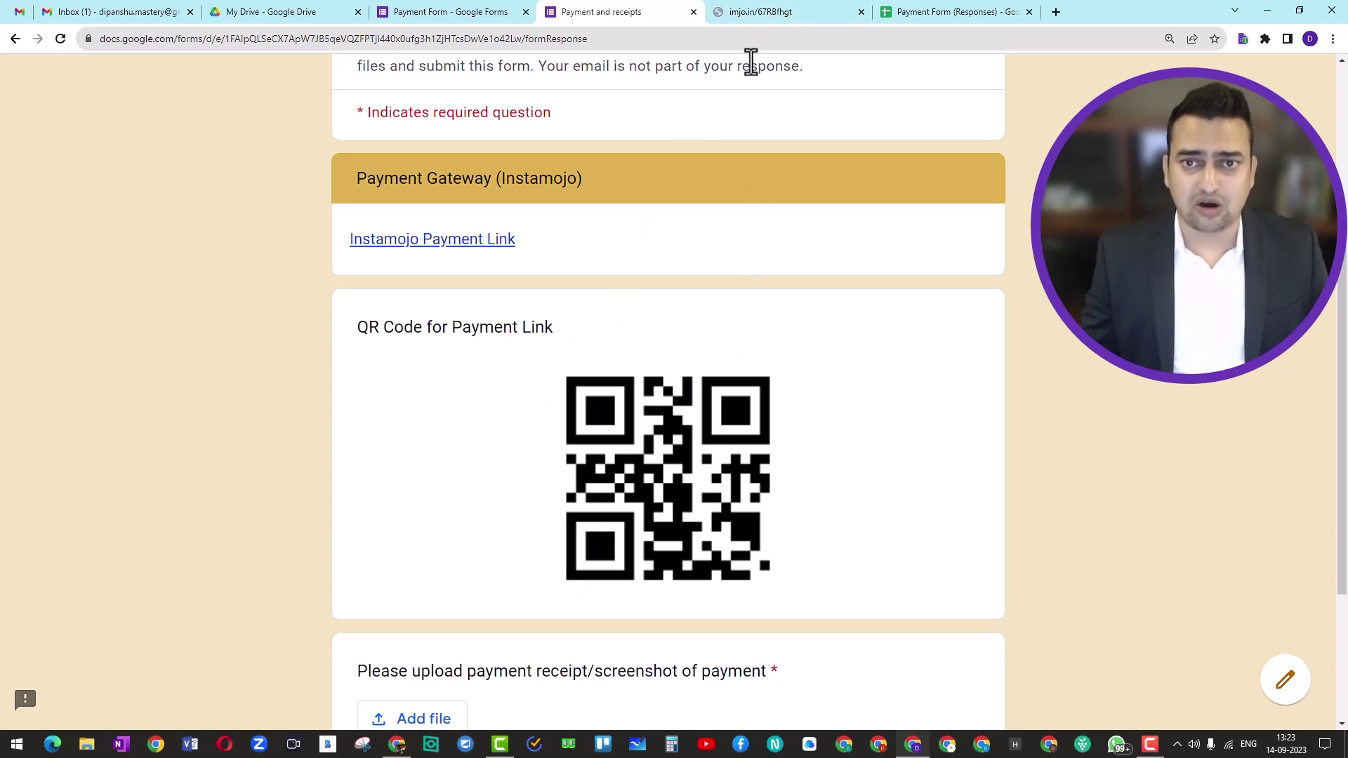
Upload GF COVER.png as the payment receipt and submit the response
{"action": "scroll", "coordinate": [709, 309], "scroll_direction": "down", "scroll_amount": 3}
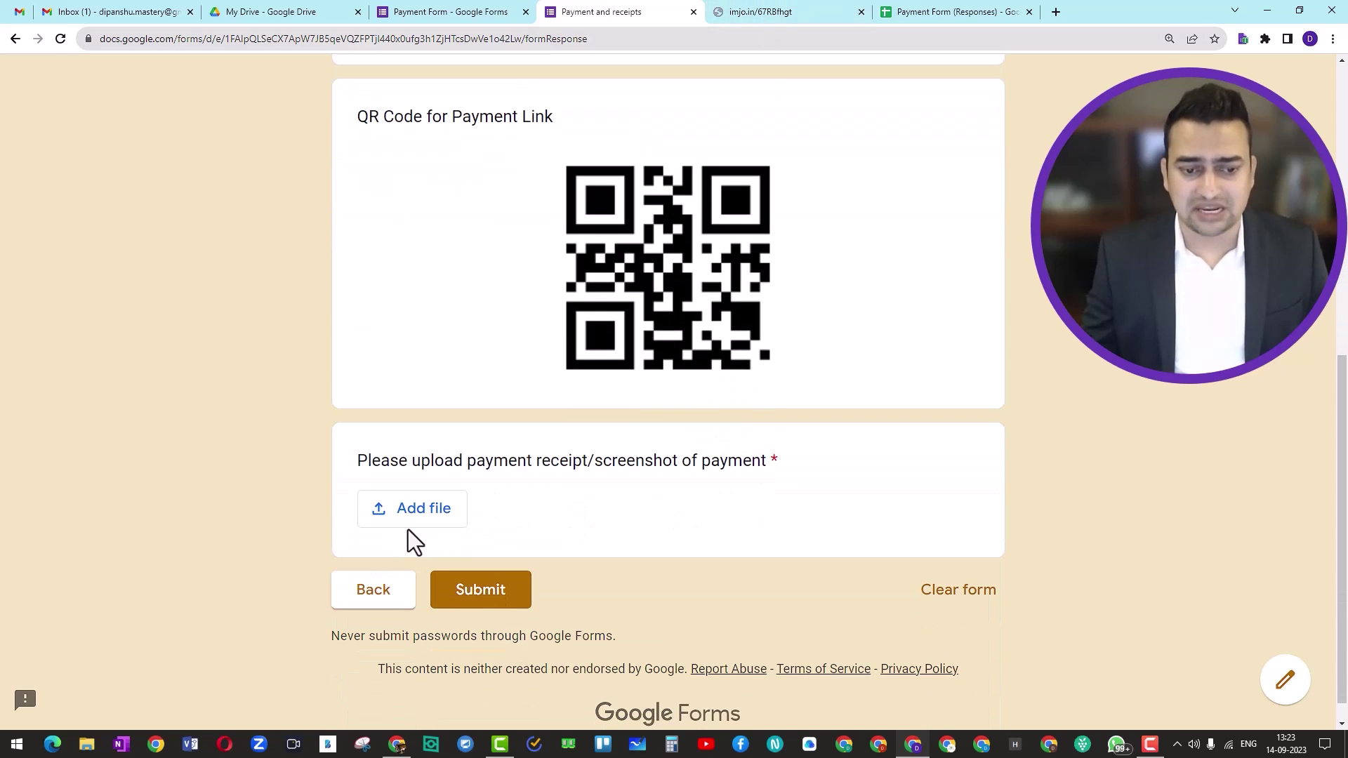
{"action": "left_click", "coordinate": [425, 509]}
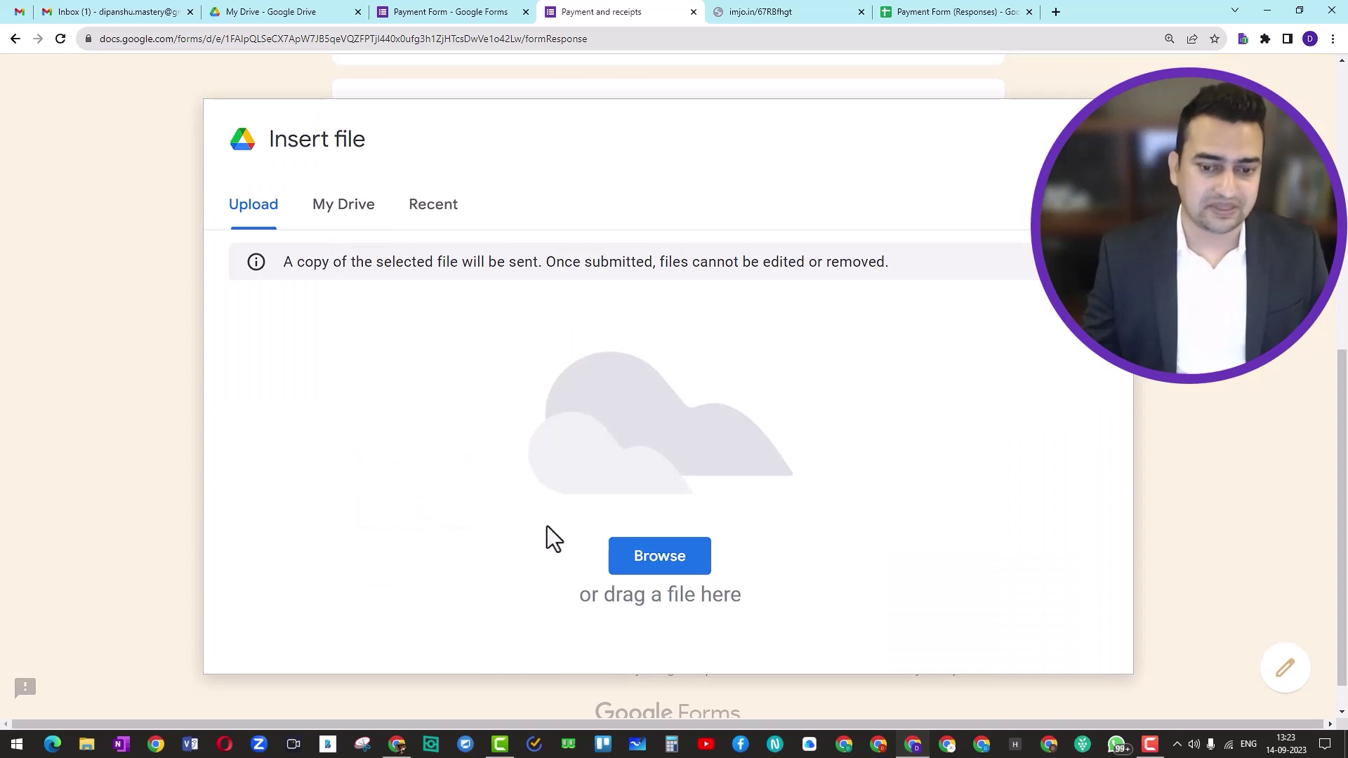
{"action": "left_click", "coordinate": [656, 558]}
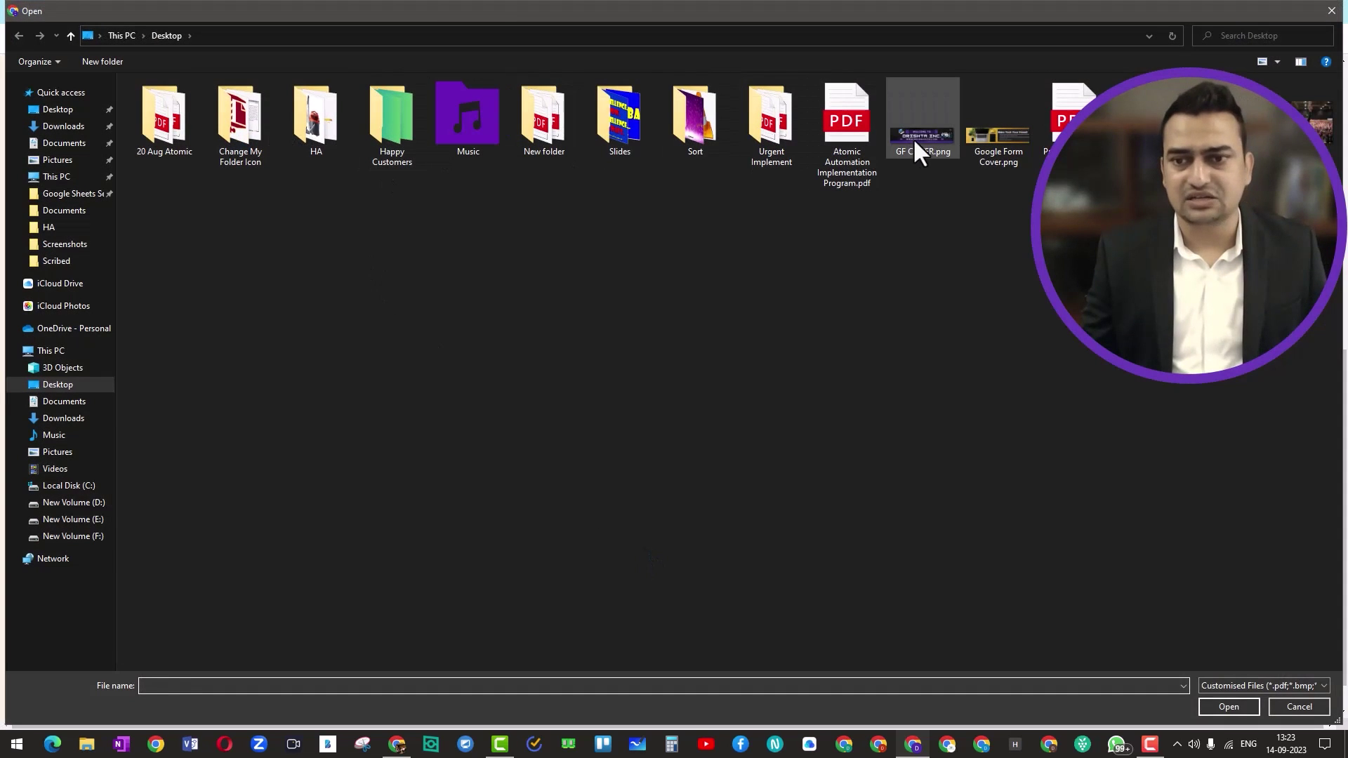
{"action": "left_click", "coordinate": [919, 153]}
{"action": "left_click", "coordinate": [1222, 709]}
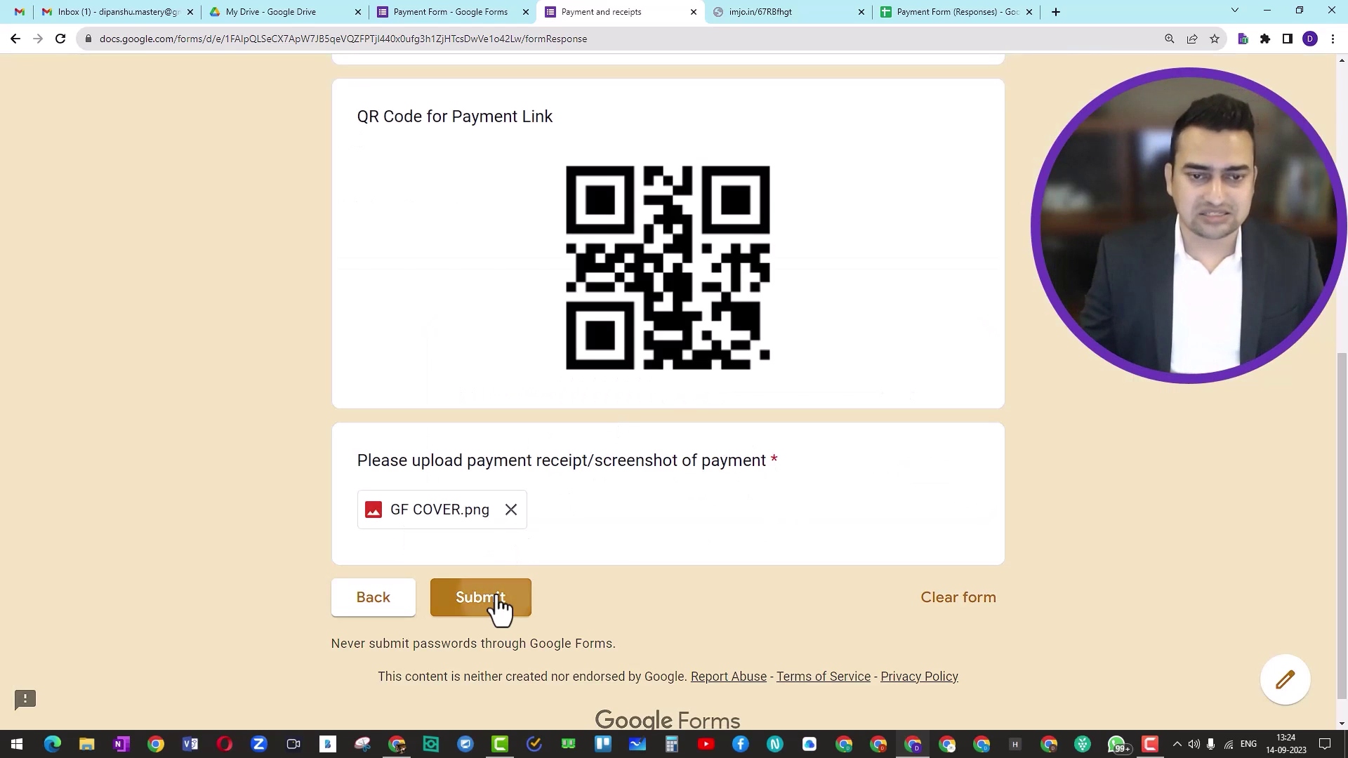
{"action": "left_click", "coordinate": [485, 599]}
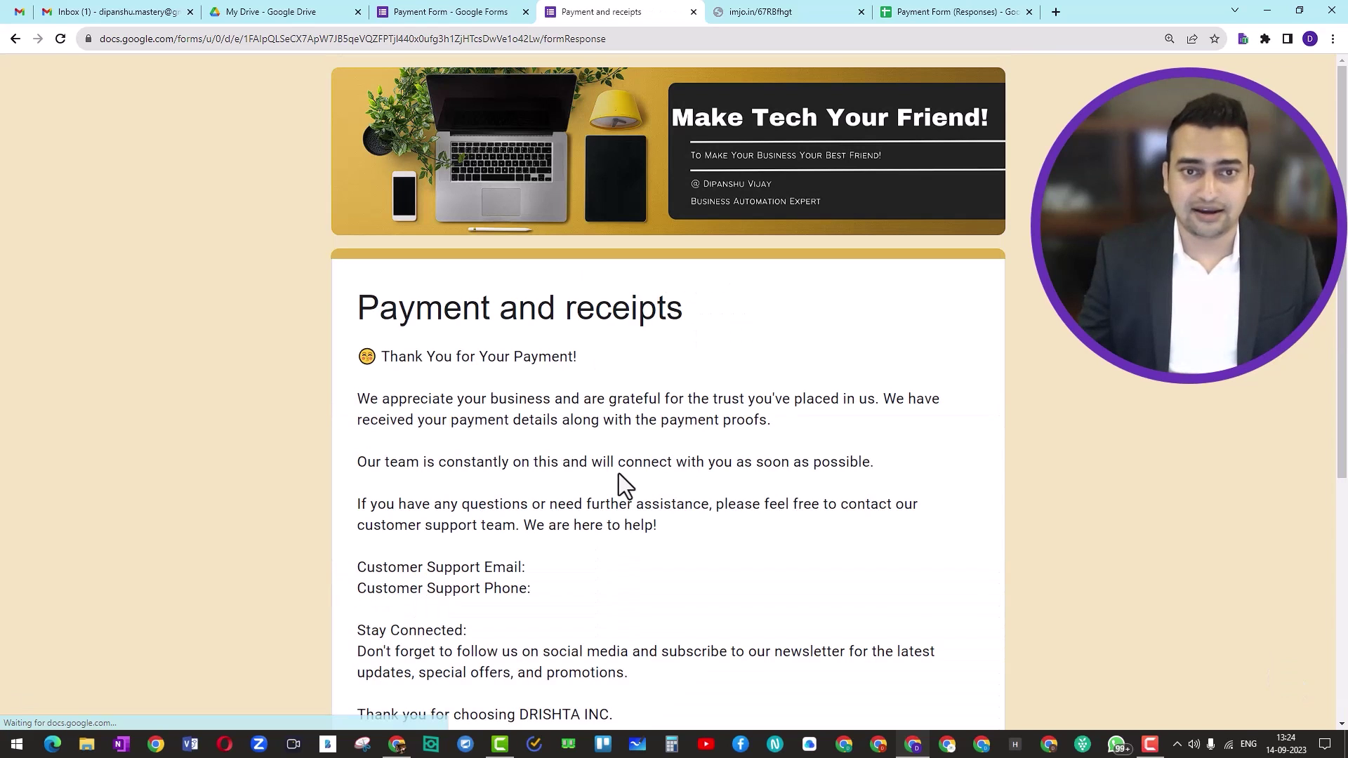
{"action": "scroll", "coordinate": [617, 473], "scroll_direction": "down", "scroll_amount": 2}
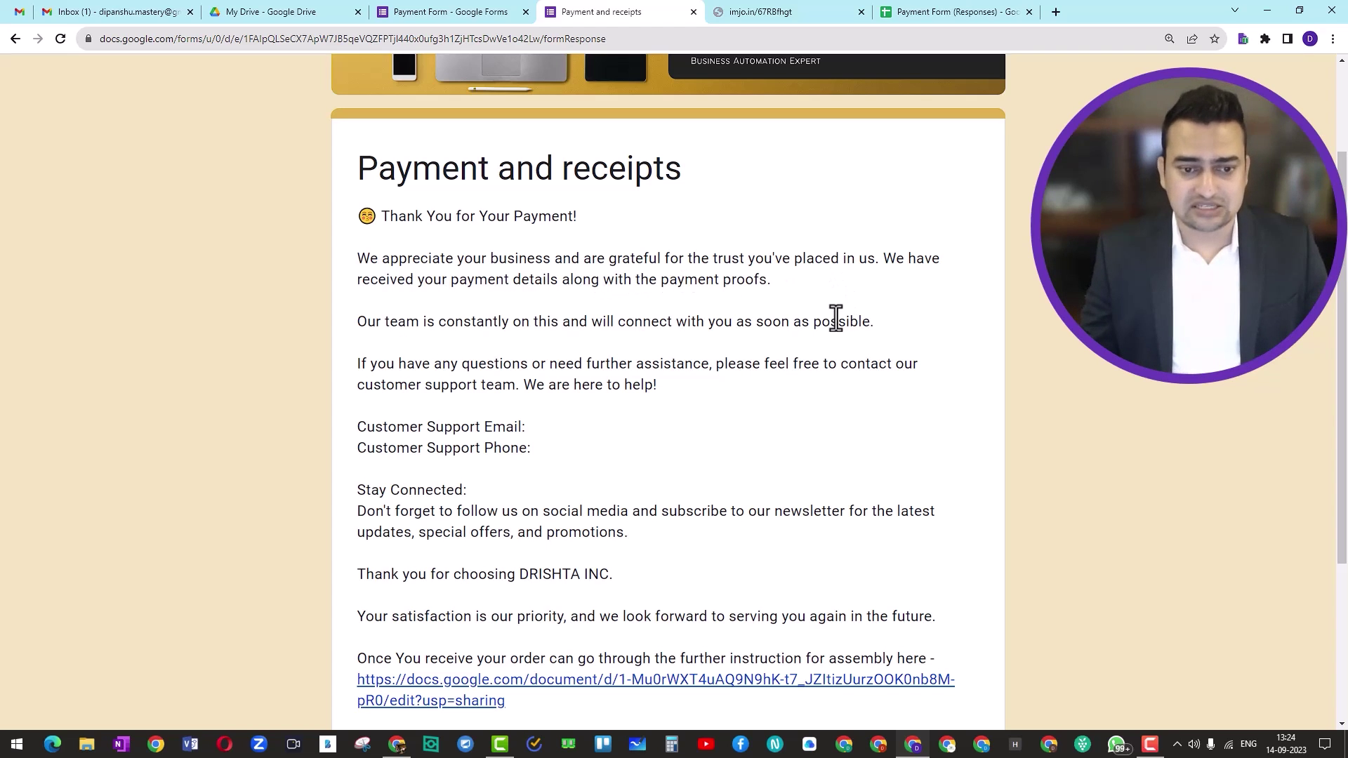
{"action": "scroll", "coordinate": [835, 319], "scroll_direction": "down", "scroll_amount": 4}
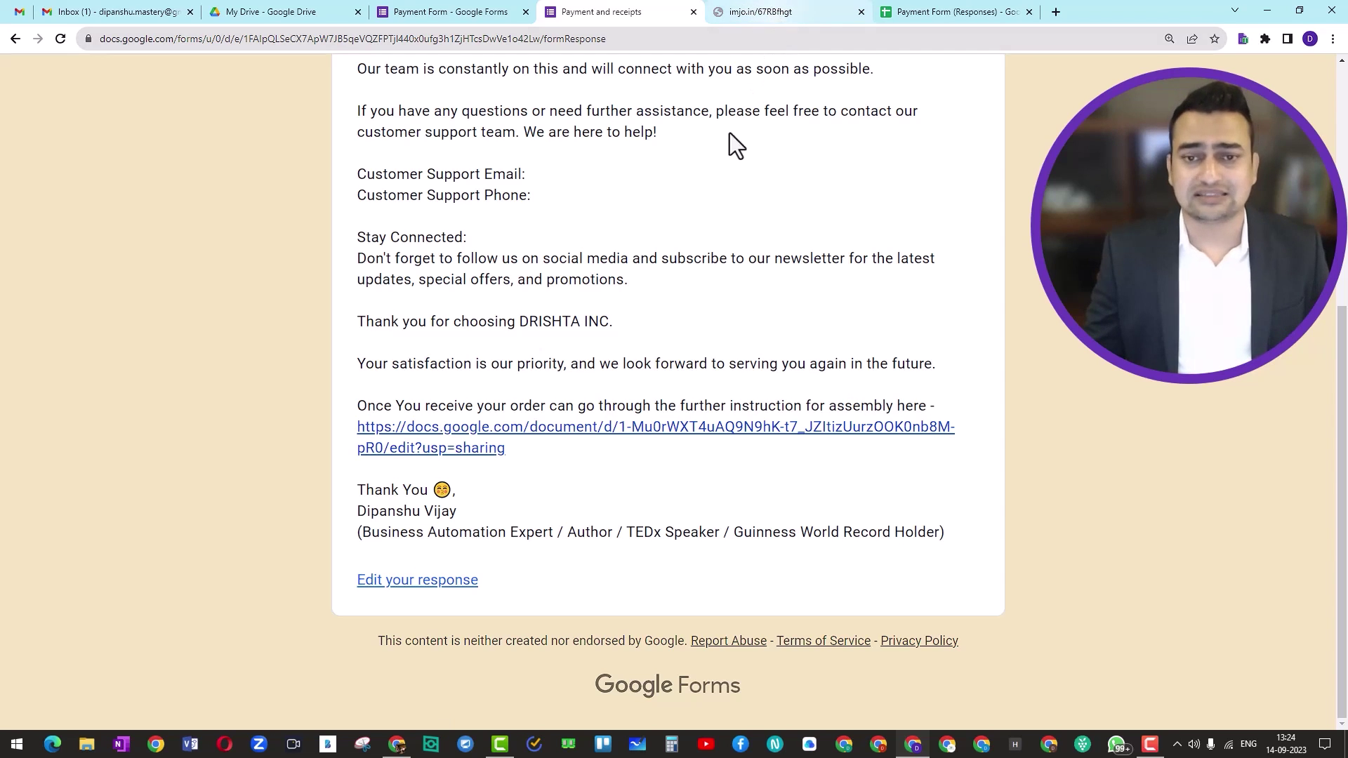
Replace the imjo.in page address with bitly.com and load the Bitly site
{"action": "left_click", "coordinate": [773, 10]}
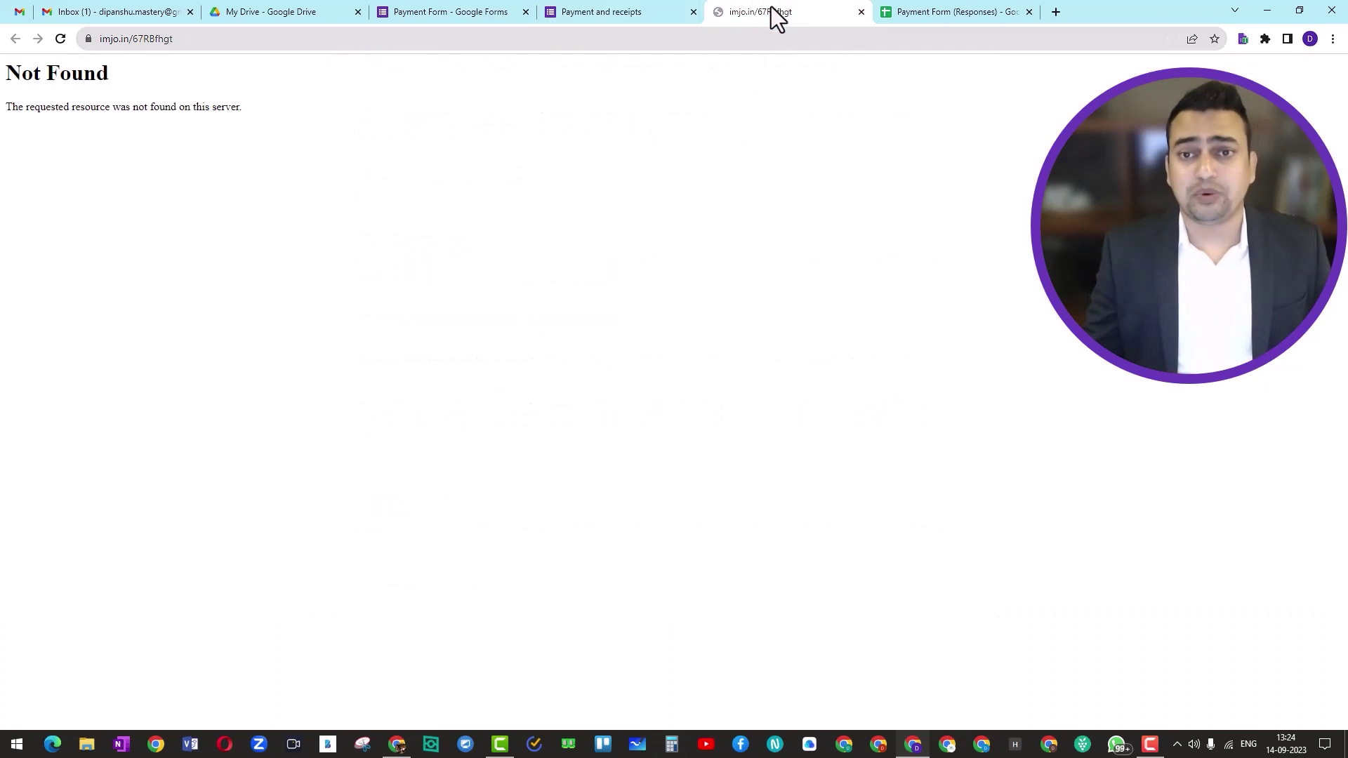
{"action": "left_click", "coordinate": [512, 48]}
{"action": "type", "text": "bi"}
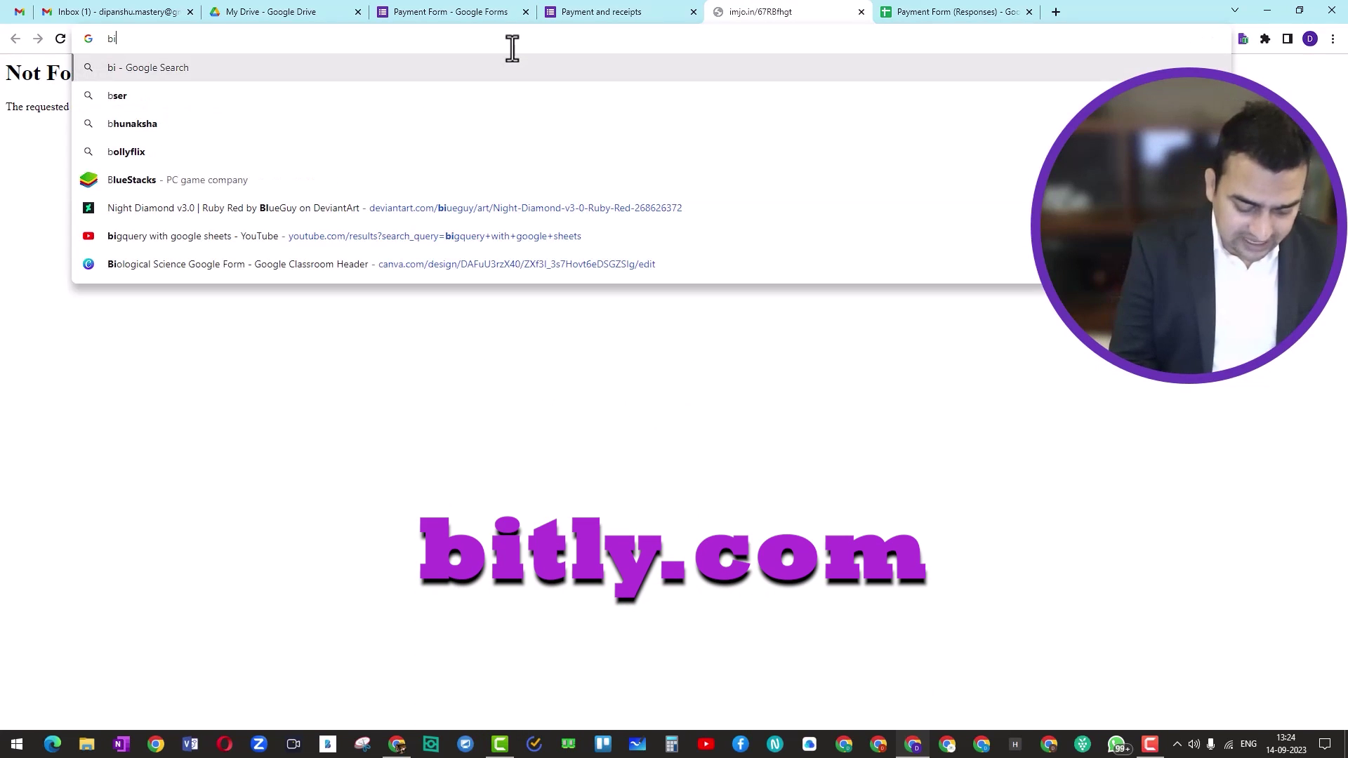
{"action": "type", "text": "tly.com"}
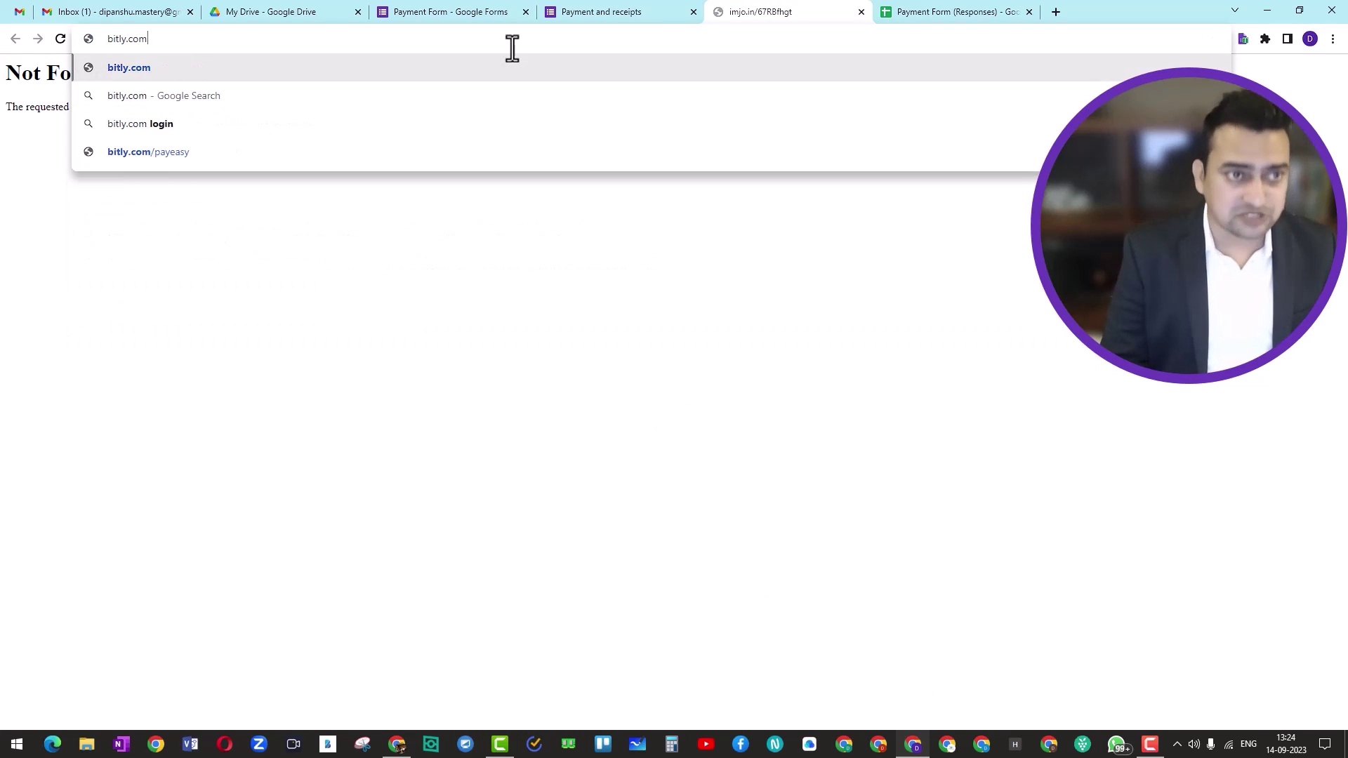
{"action": "key", "text": "Return"}
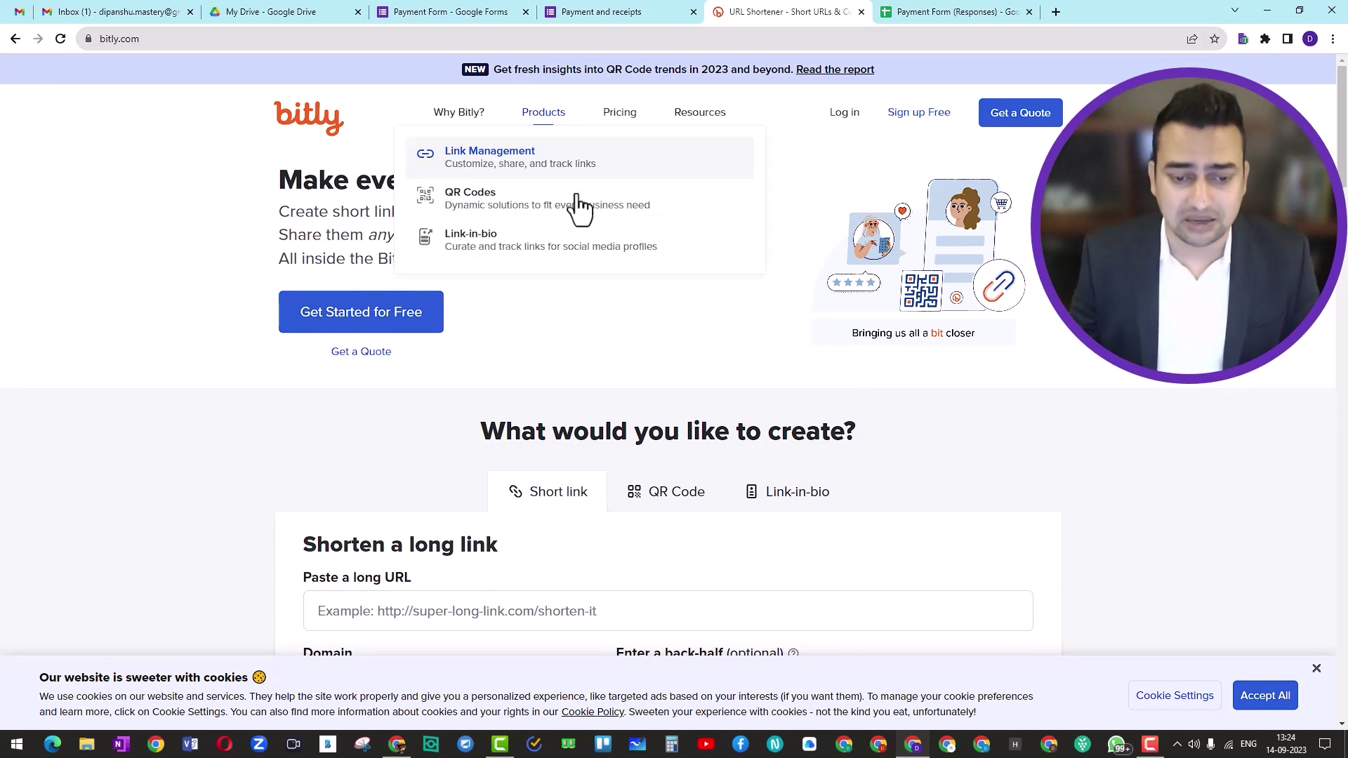
{"action": "scroll", "coordinate": [601, 338], "scroll_direction": "down", "scroll_amount": 2}
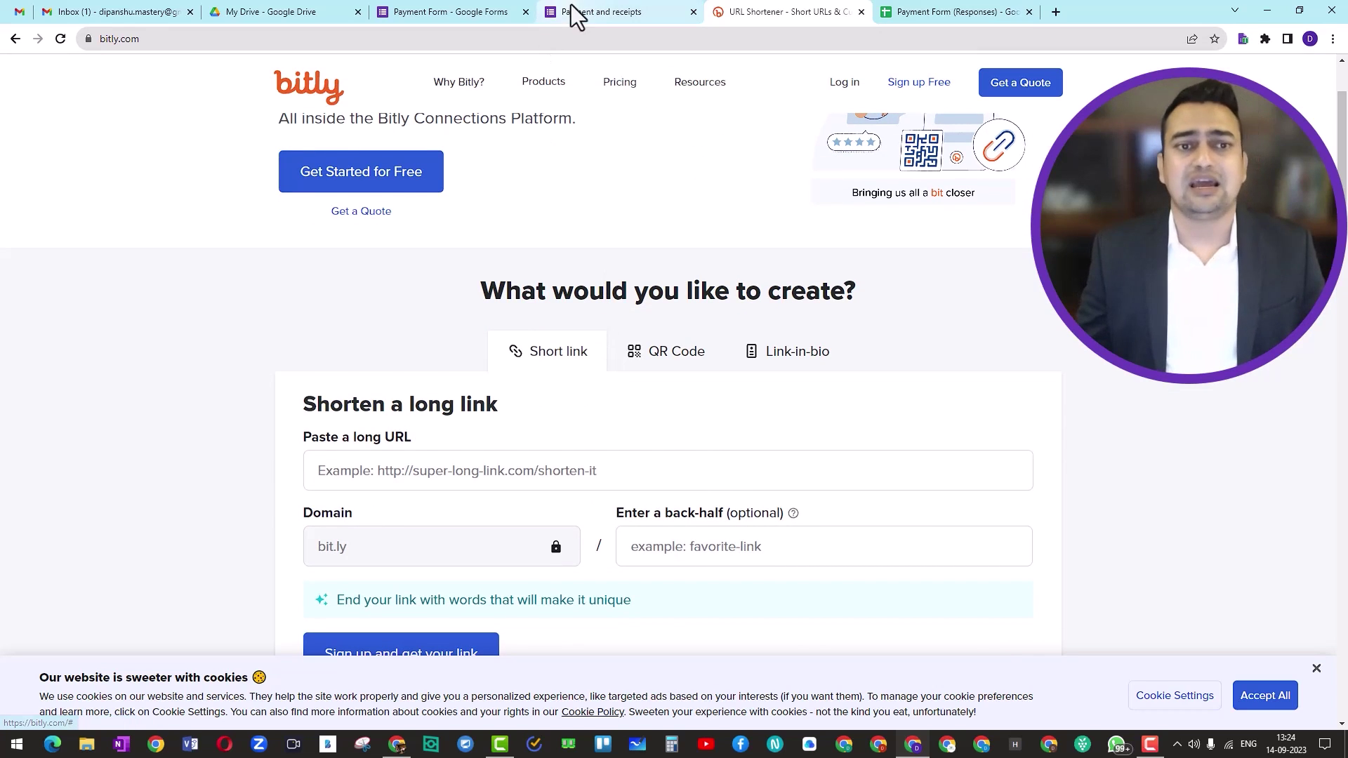
Copy the assembly instructions link from the Thanks Page Docs Sample document
{"action": "key", "text": "alt+Tab"}
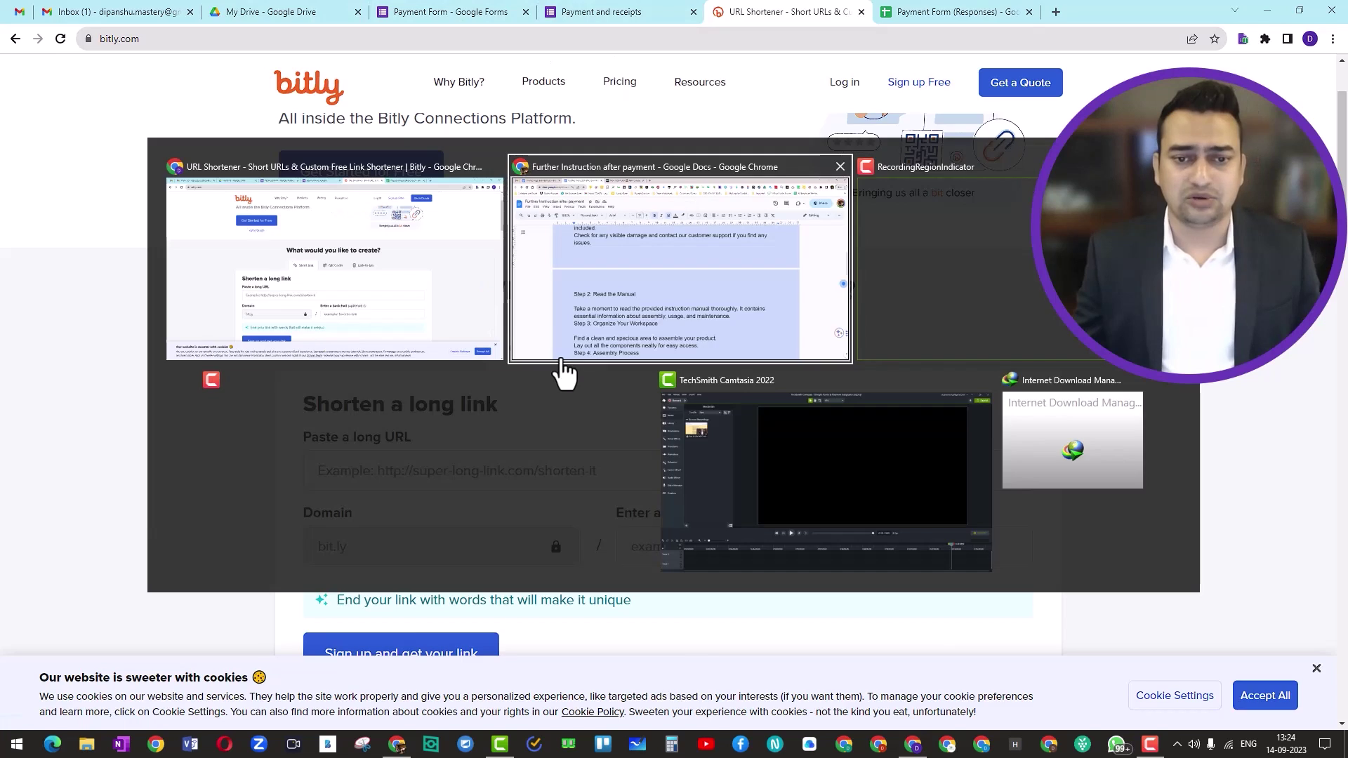
{"action": "scroll", "coordinate": [526, 415], "scroll_direction": "down", "scroll_amount": 11}
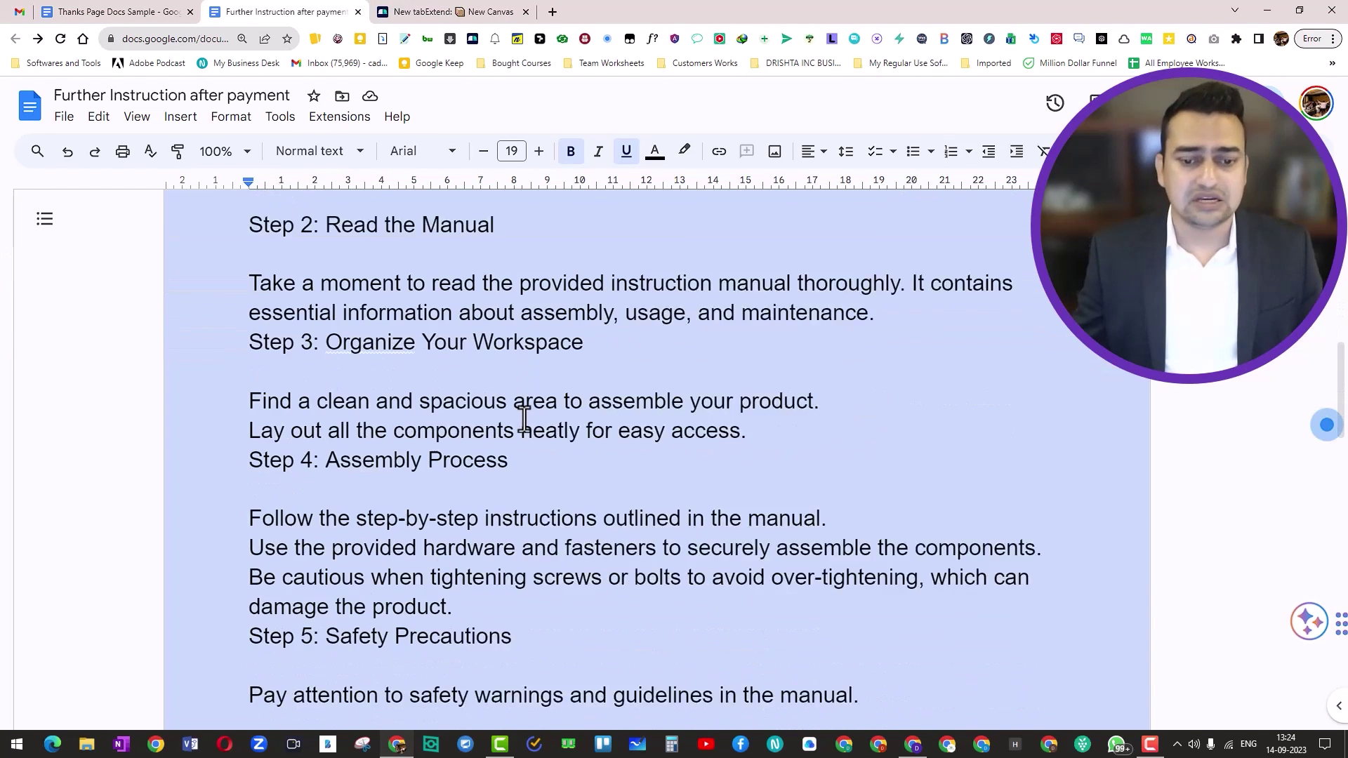
{"action": "left_click", "coordinate": [131, 7]}
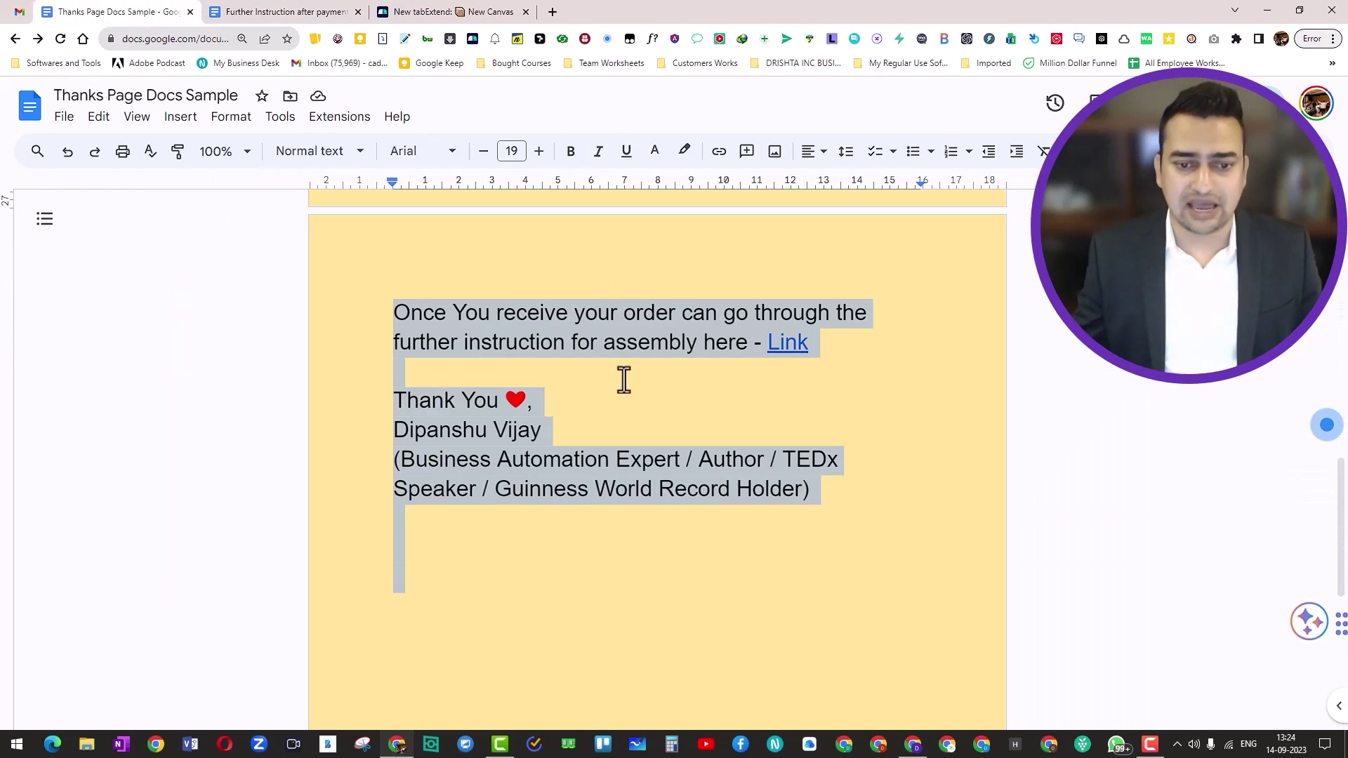
{"action": "left_click", "coordinate": [783, 342]}
{"action": "left_click", "coordinate": [910, 374]}
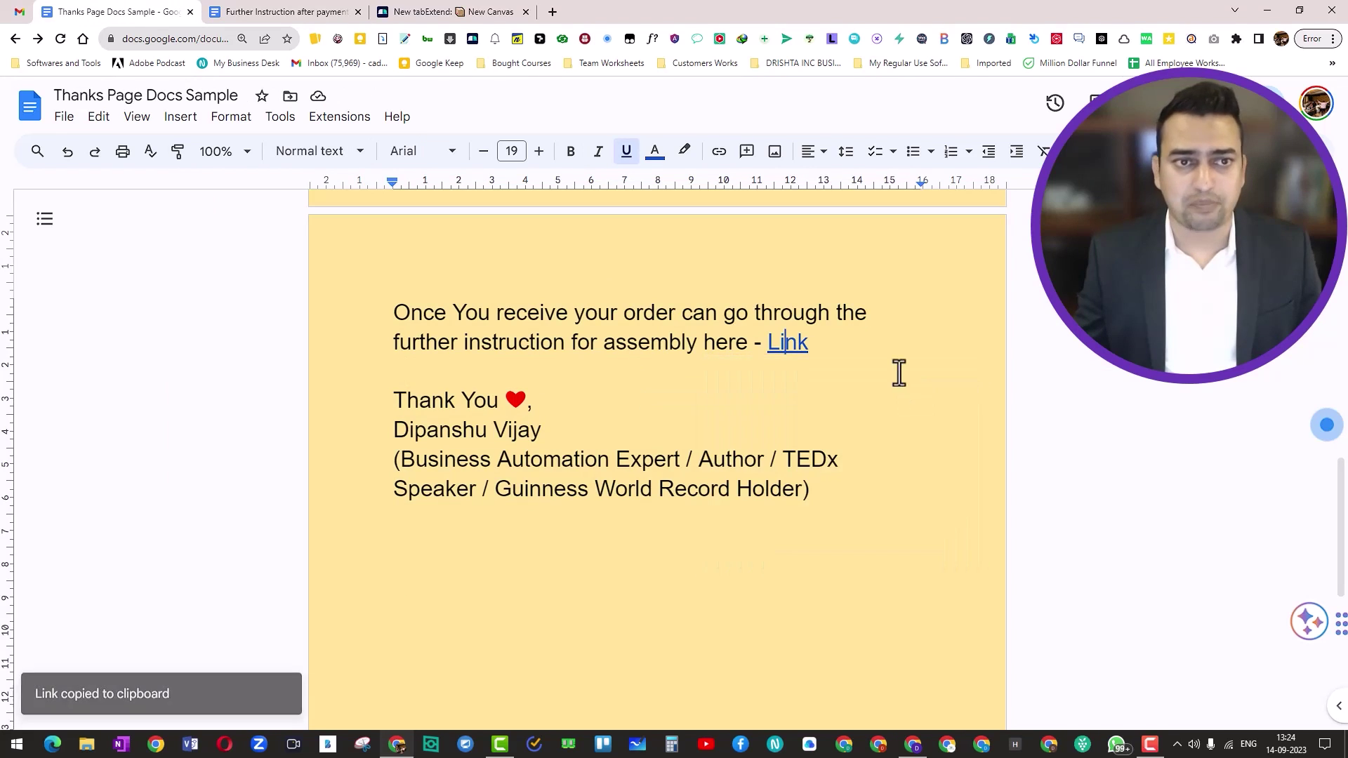
{"action": "key", "text": "alt+Tab"}
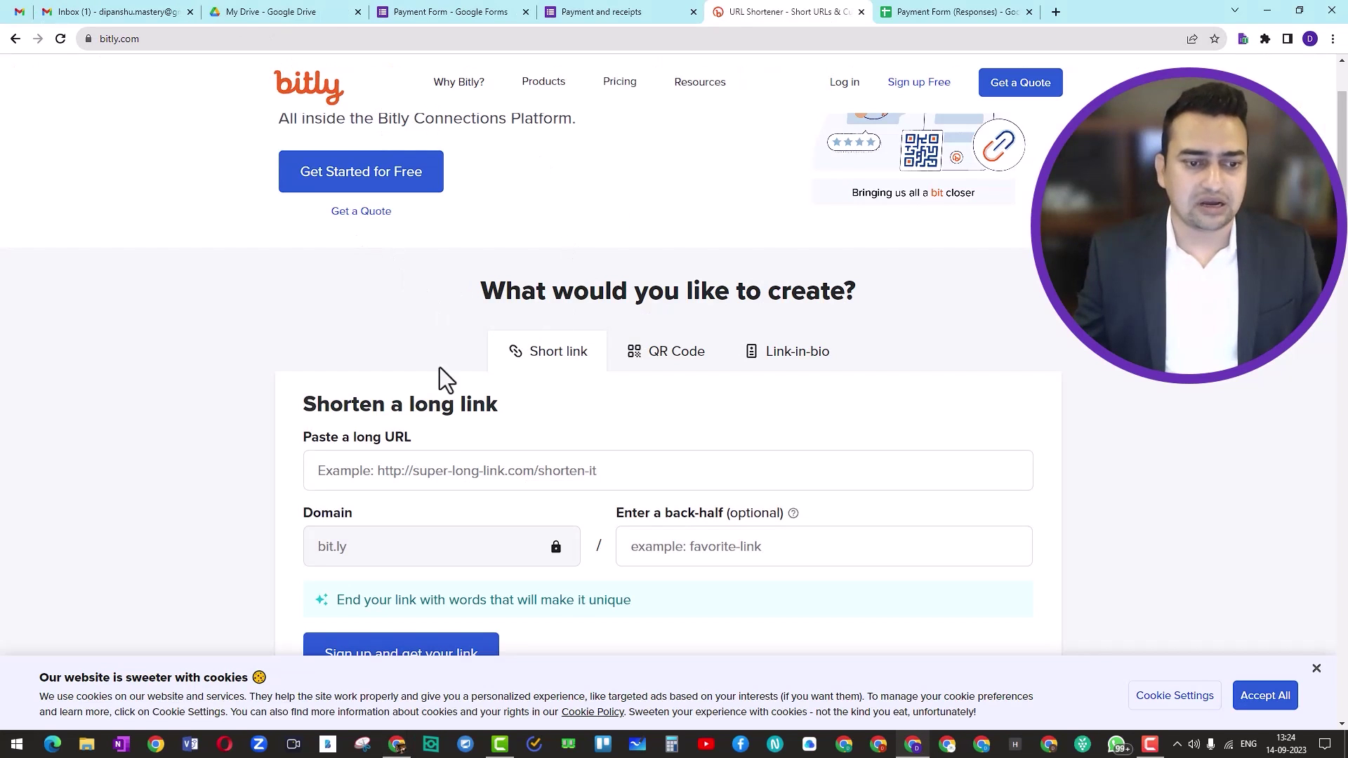
Paste the copied Google Docs instructions URL into Bitly's long URL field
{"action": "left_click", "coordinate": [415, 461]}
{"action": "key", "text": "ctrl+v"}
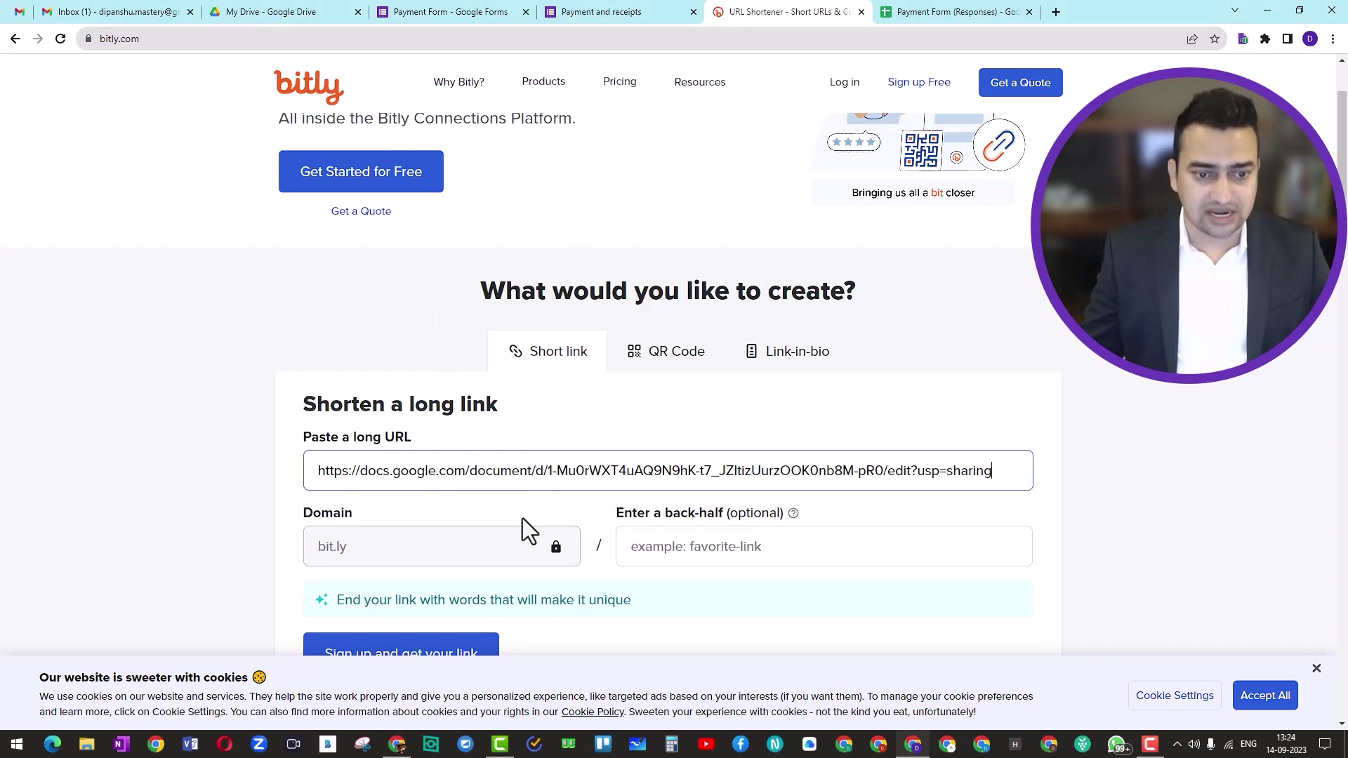
{"action": "scroll", "coordinate": [520, 555], "scroll_direction": "down", "scroll_amount": 2}
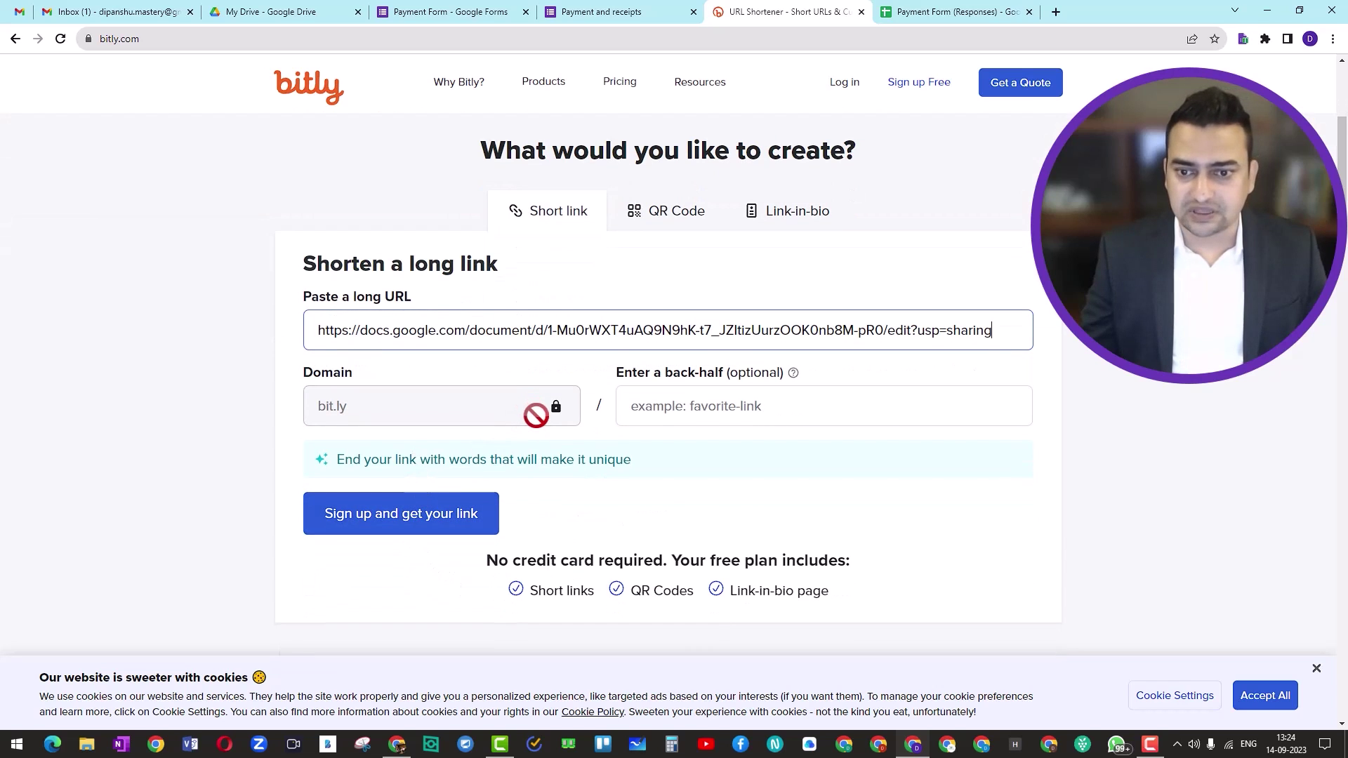
{"action": "scroll", "coordinate": [538, 417], "scroll_direction": "up", "scroll_amount": 1}
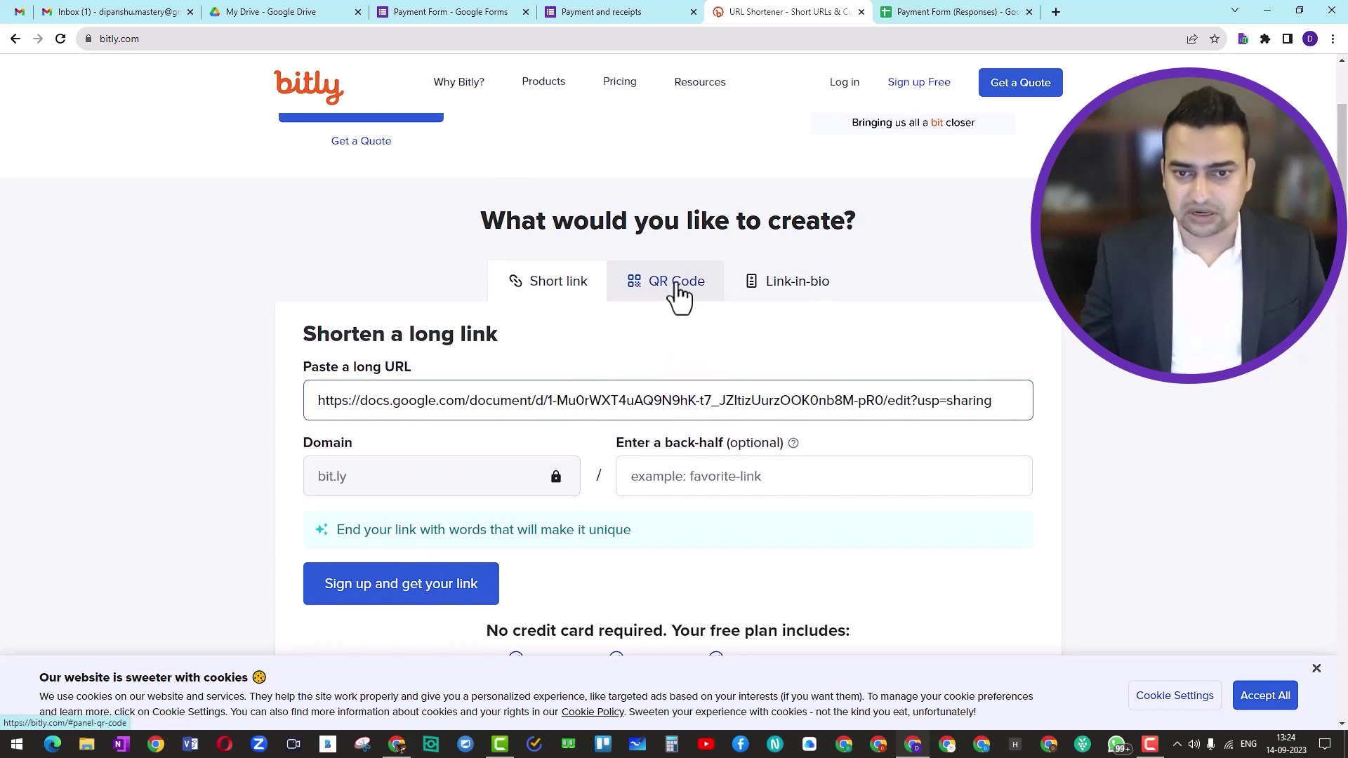
Accept Bitly's cookie notice and put focus back on the long URL field
{"action": "left_click", "coordinate": [1264, 695]}
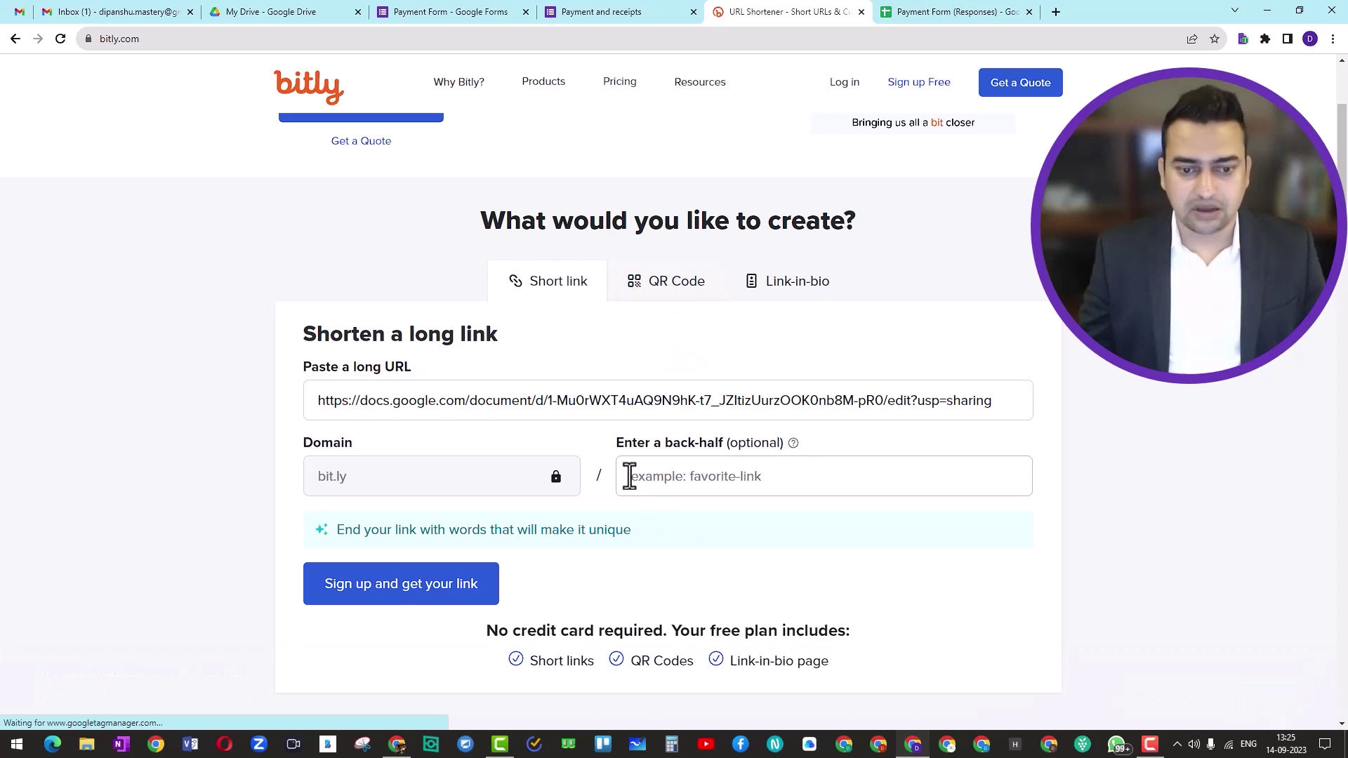
{"action": "scroll", "coordinate": [627, 475], "scroll_direction": "down", "scroll_amount": 2}
{"action": "scroll", "coordinate": [630, 475], "scroll_direction": "down", "scroll_amount": 3}
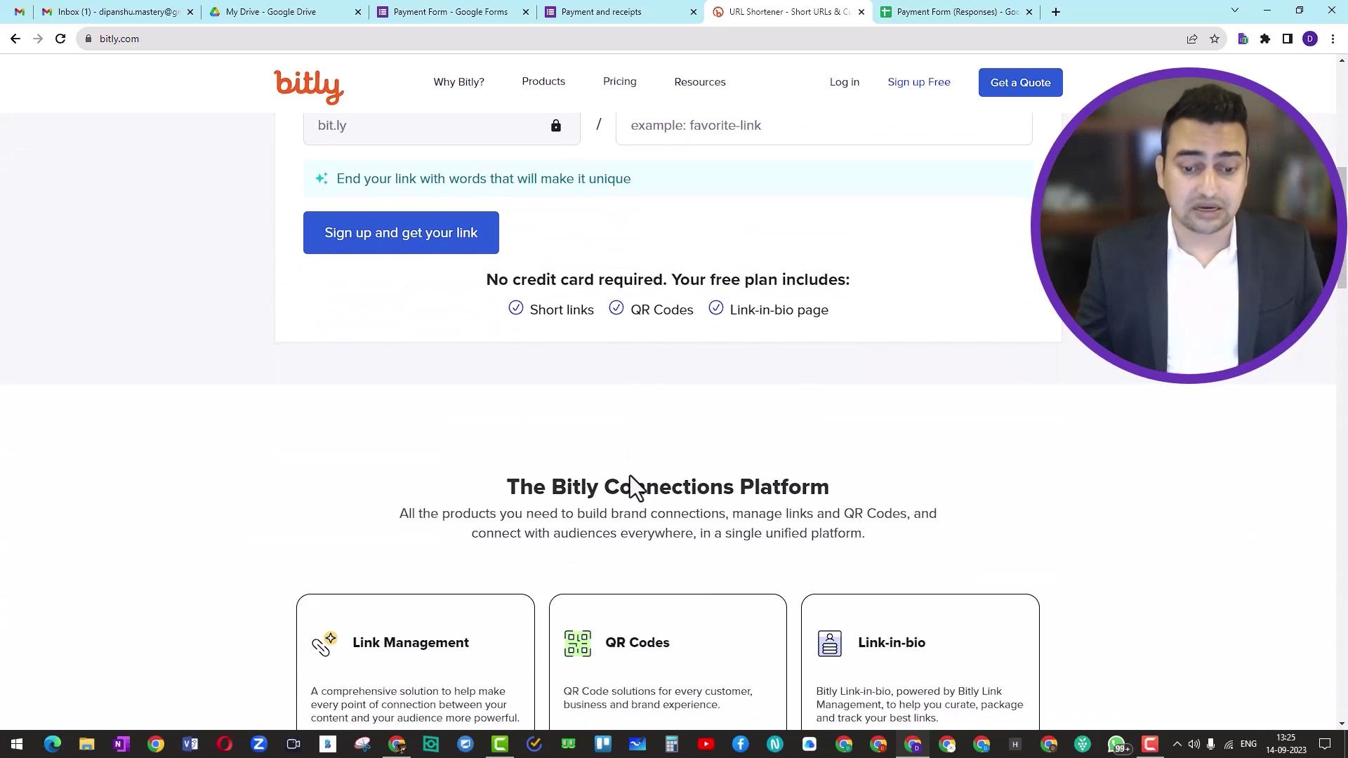
{"action": "scroll", "coordinate": [630, 474], "scroll_direction": "up", "scroll_amount": 2}
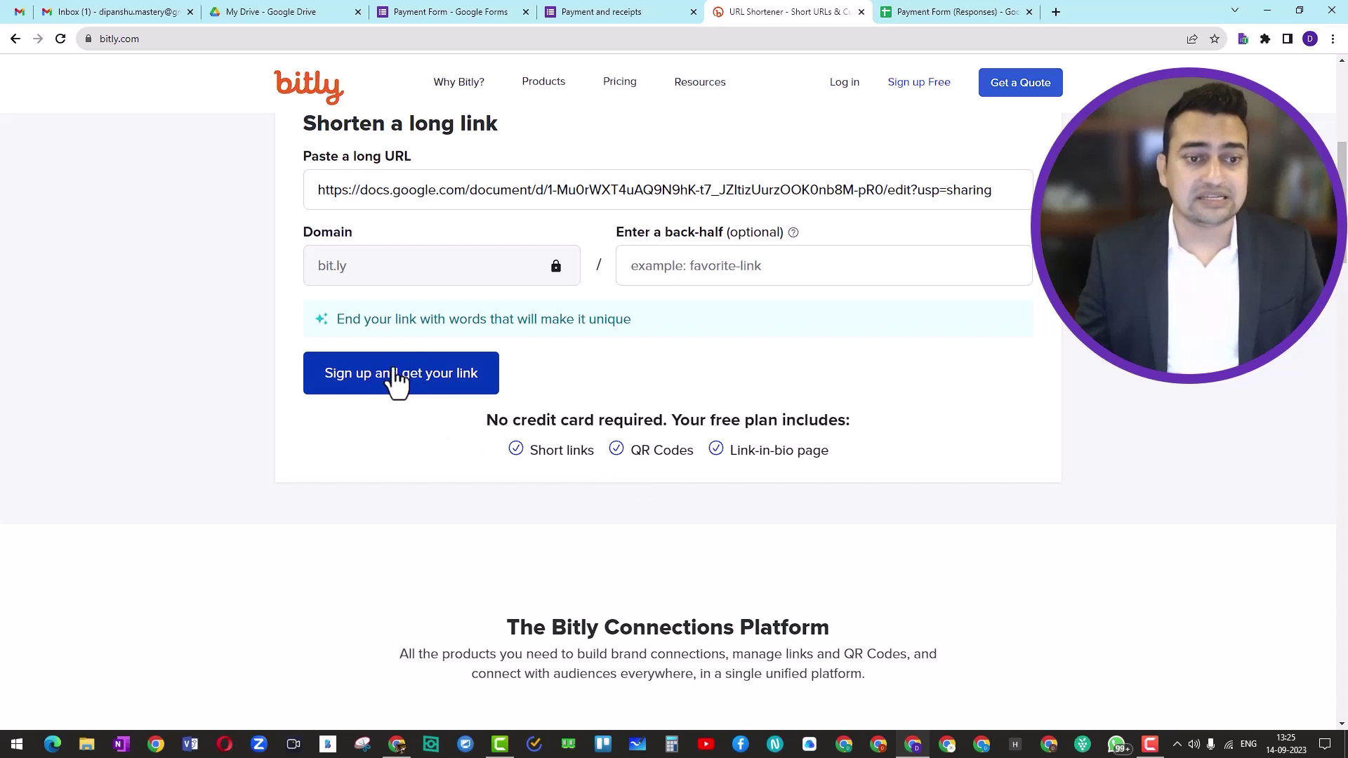
{"action": "left_click", "coordinate": [1009, 191]}
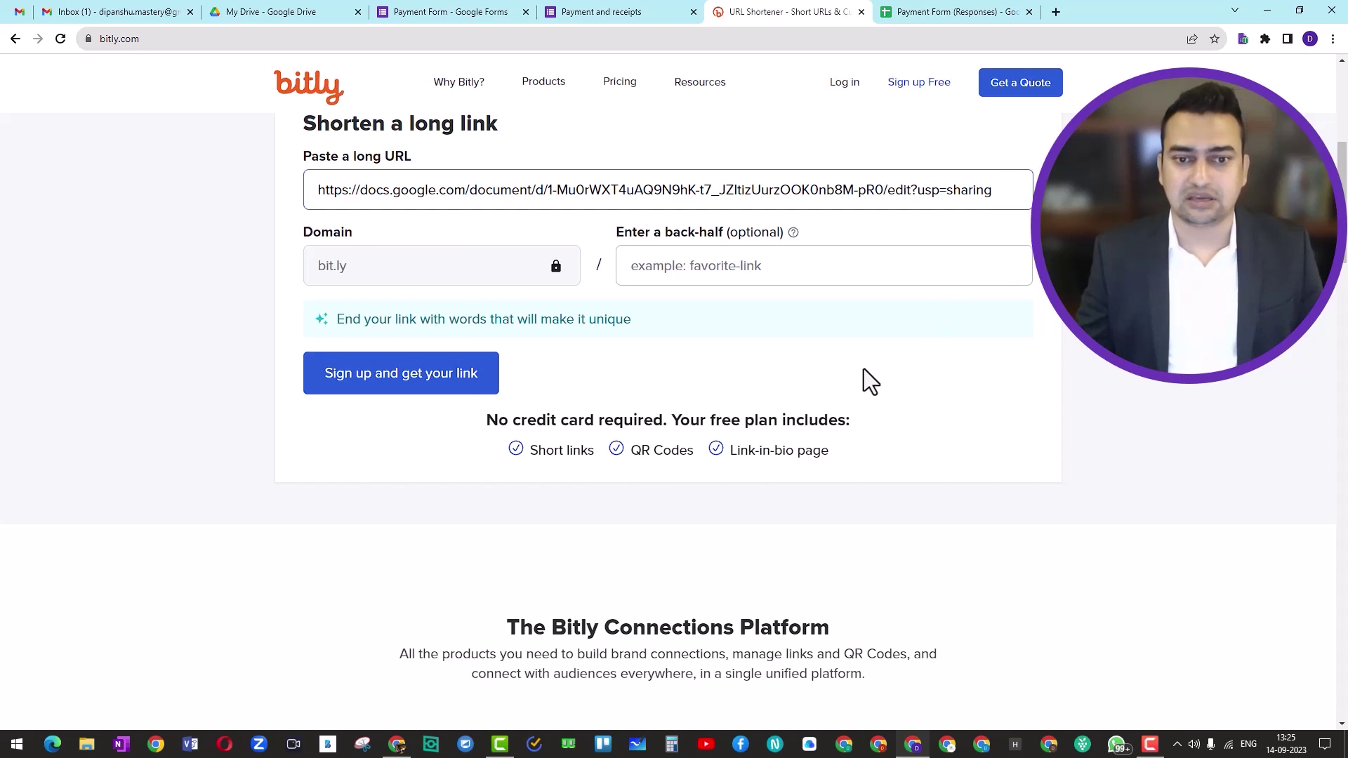
{"action": "scroll", "coordinate": [841, 356], "scroll_direction": "up", "scroll_amount": 2}
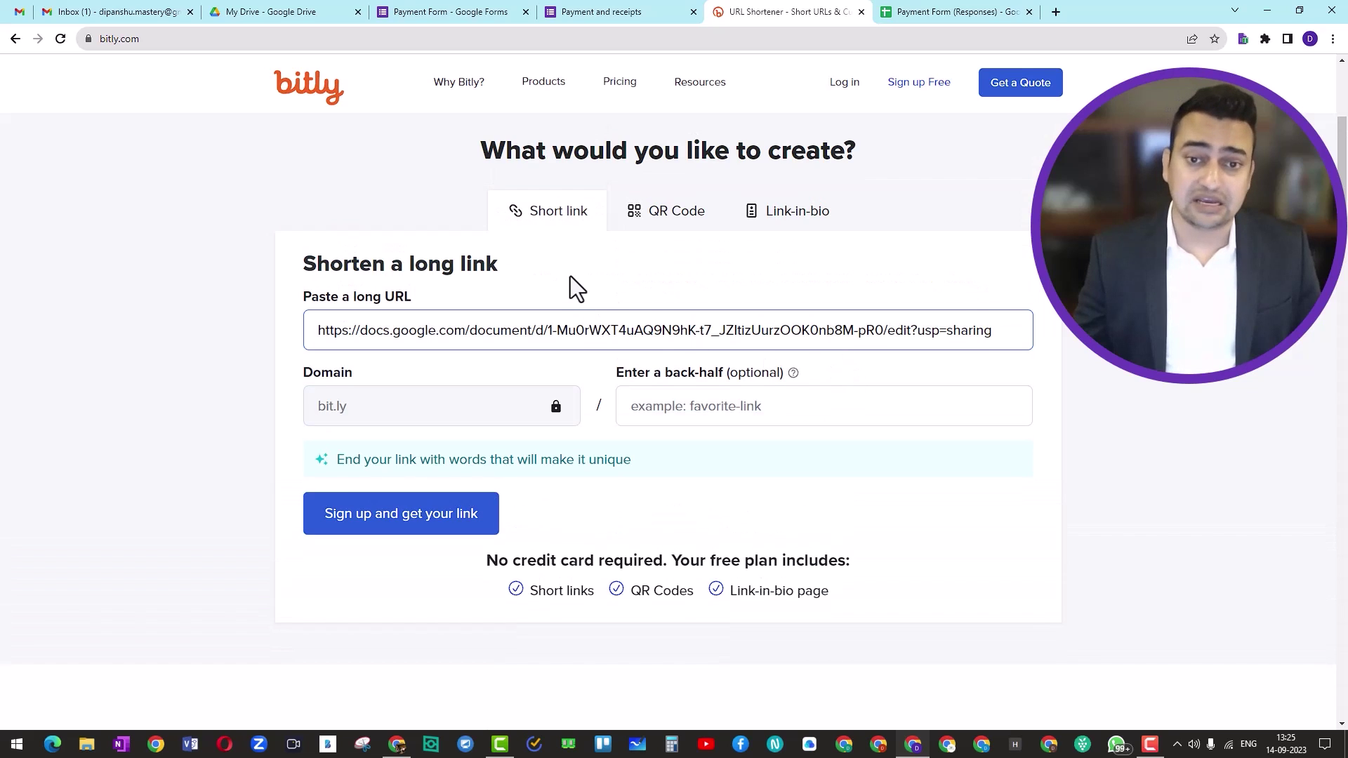
{"action": "left_click", "coordinate": [559, 229]}
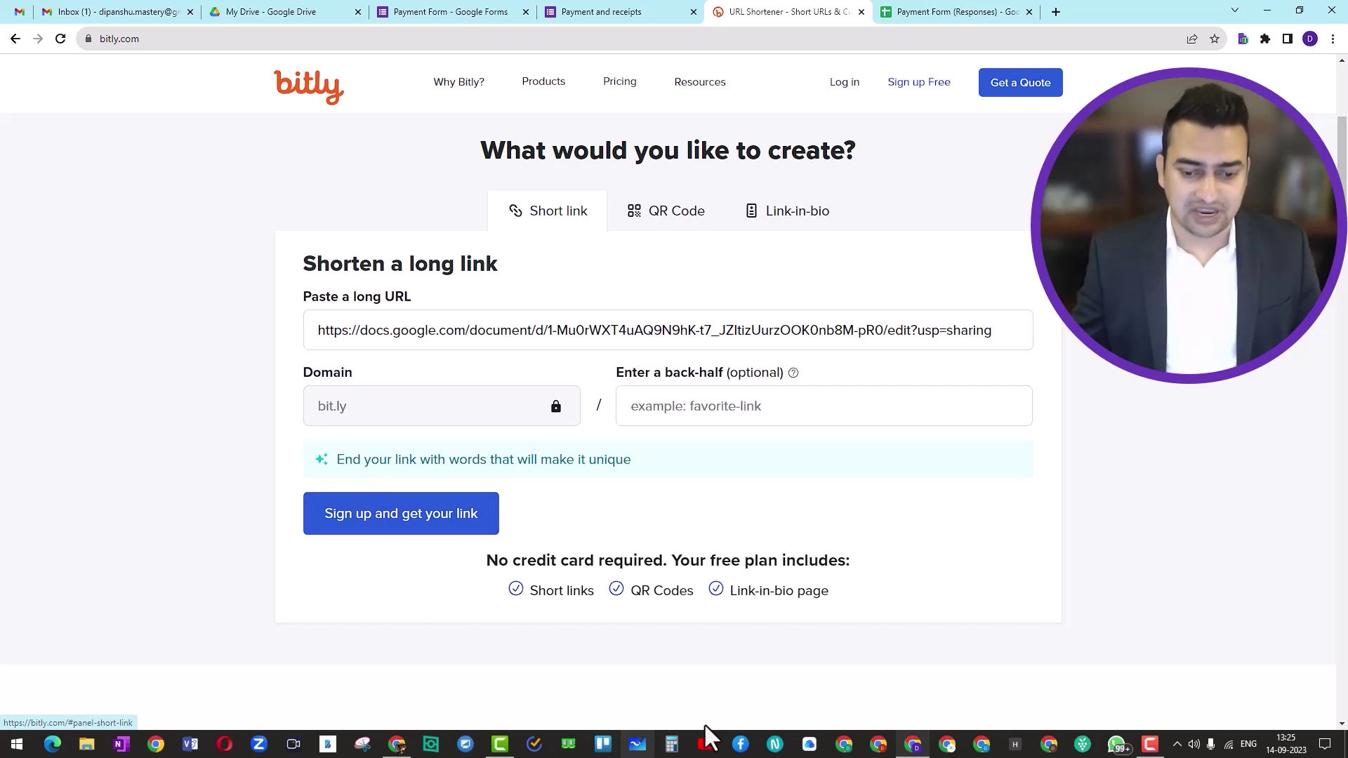
Open bitly.com in a new tab, sign in, and start a new link via Create new > Link
{"action": "left_click", "coordinate": [398, 745]}
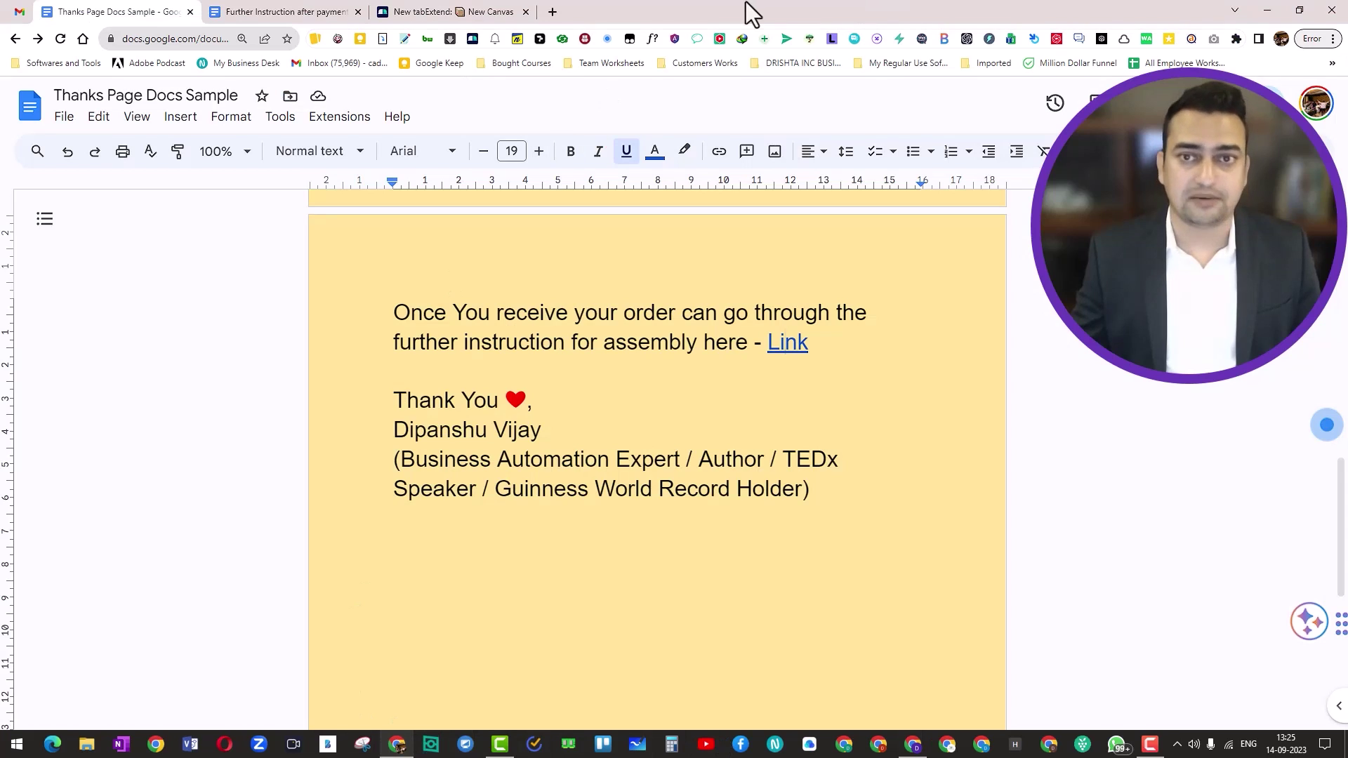
{"action": "left_click", "coordinate": [560, 14]}
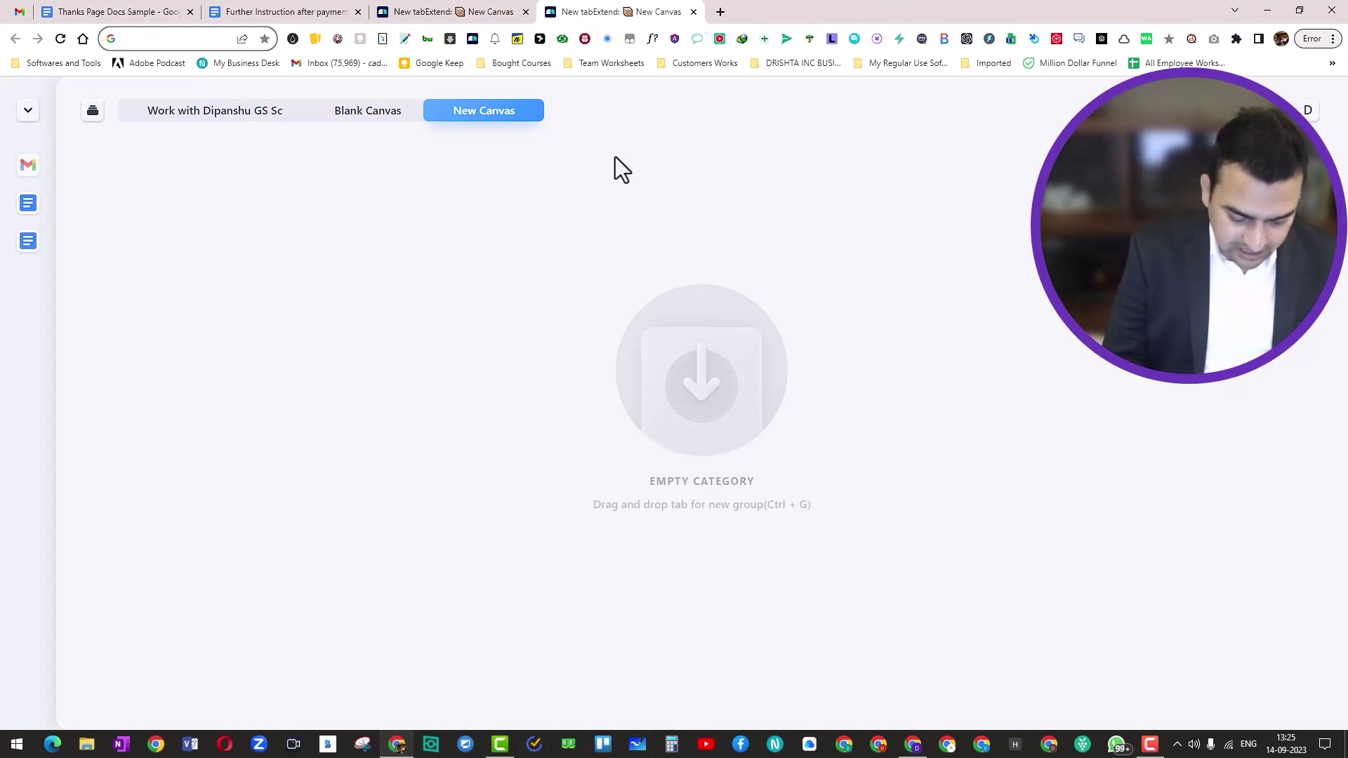
{"action": "type", "text": "bitly"}
{"action": "key", "text": "Return"}
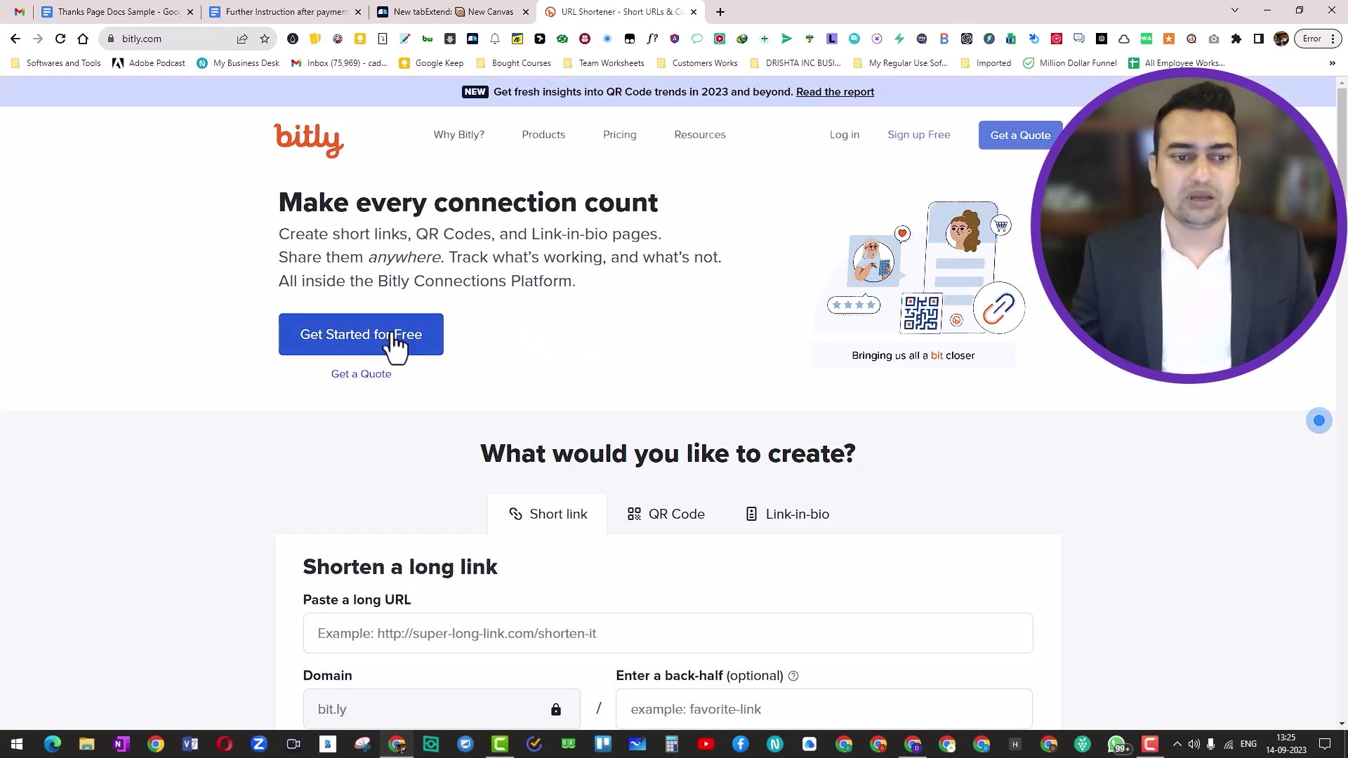
{"action": "left_click", "coordinate": [851, 137]}
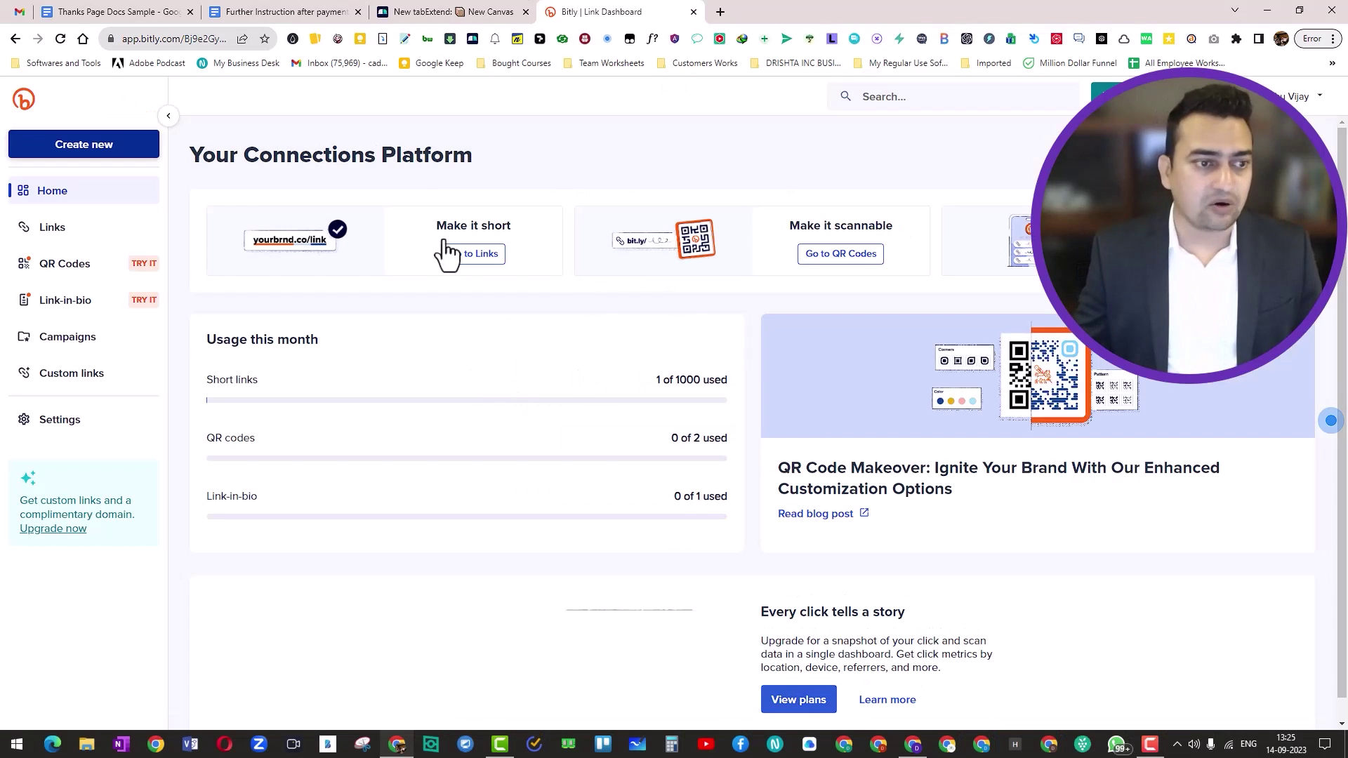
{"action": "left_click", "coordinate": [88, 151]}
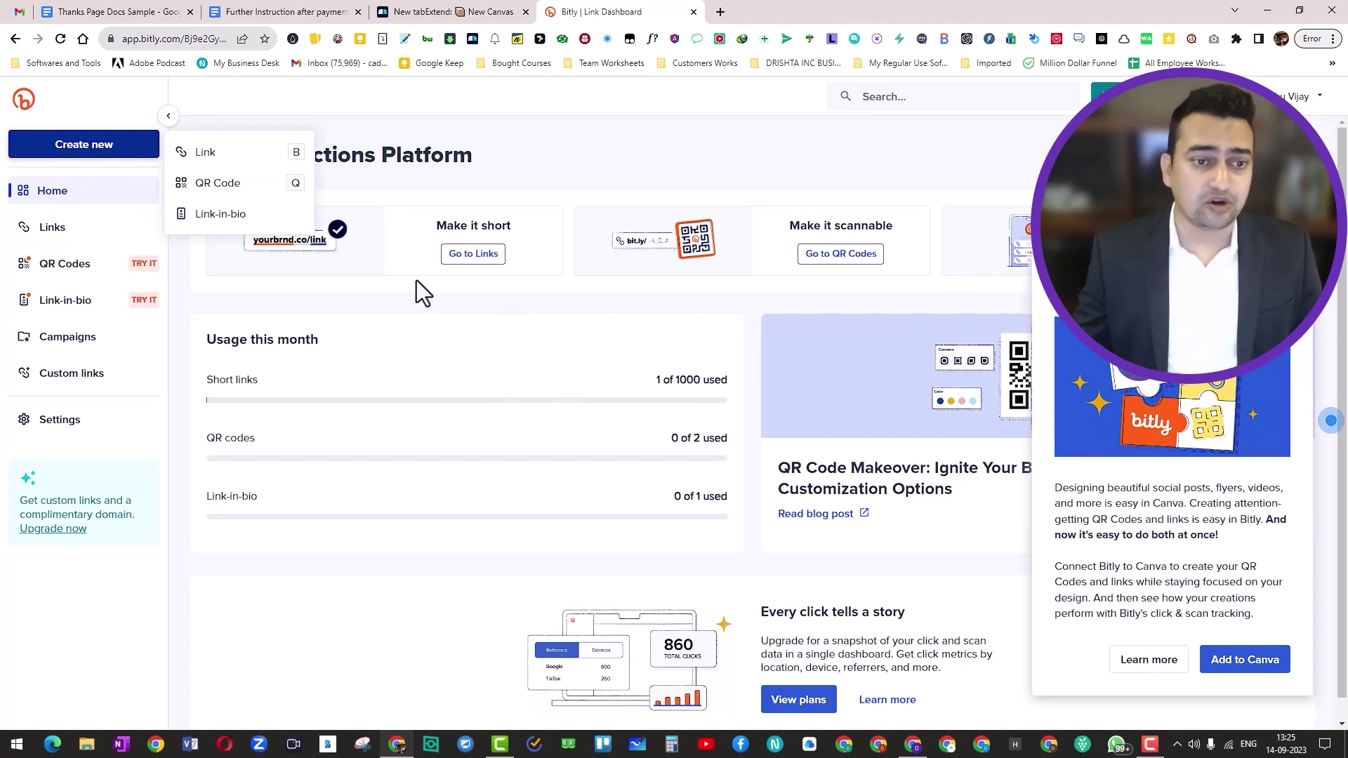
{"action": "left_click", "coordinate": [214, 154]}
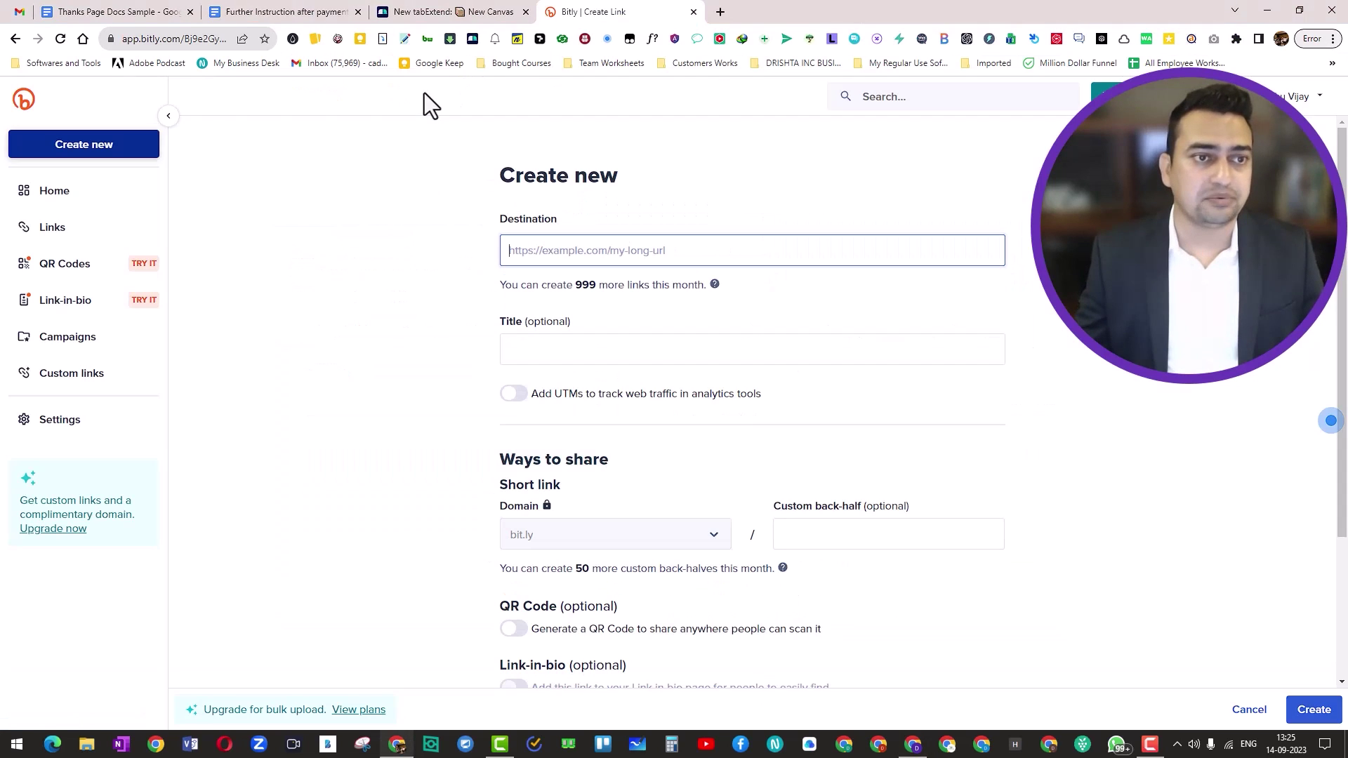
Copy the instructions document's link and paste it as the Bitly destination
{"action": "left_click", "coordinate": [126, 13]}
{"action": "left_click", "coordinate": [768, 342]}
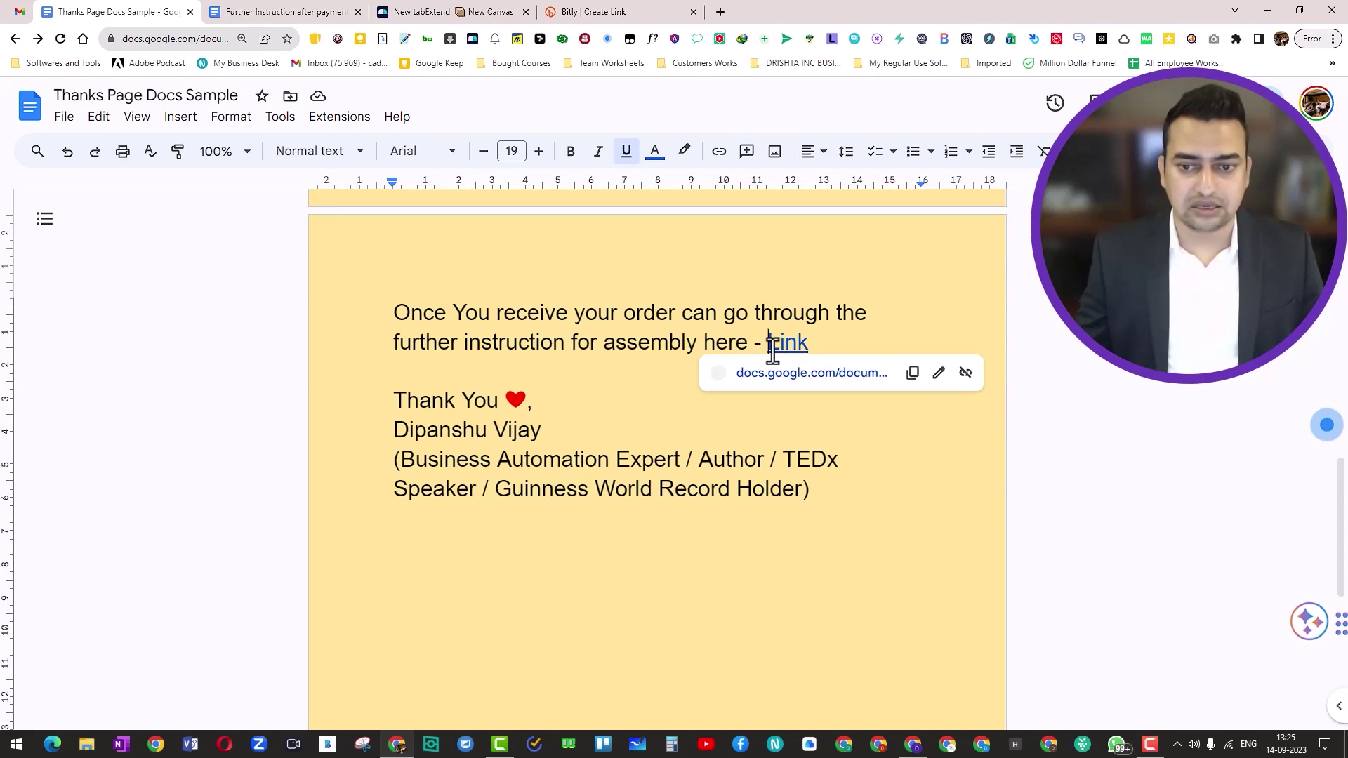
{"action": "left_click", "coordinate": [909, 374]}
{"action": "left_click", "coordinate": [587, 12]}
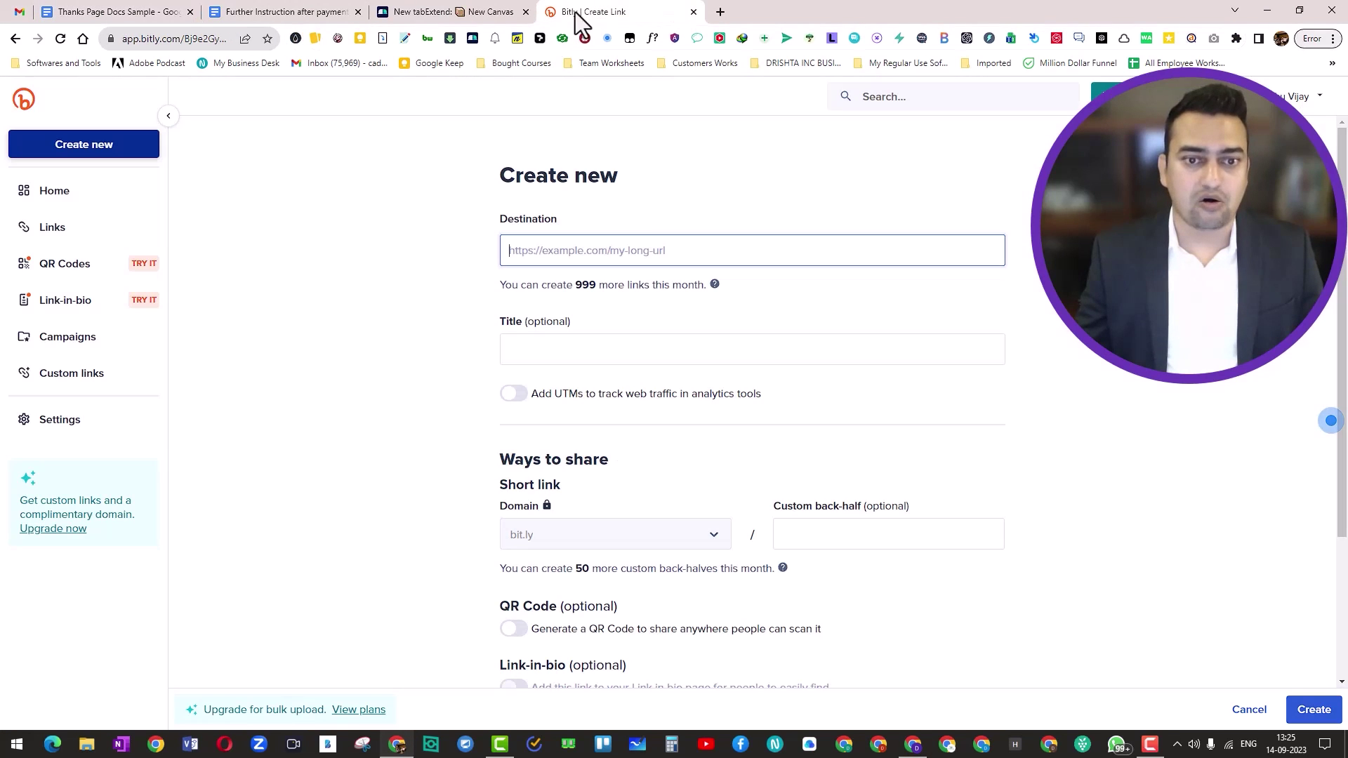
{"action": "key", "text": "ctrl+v"}
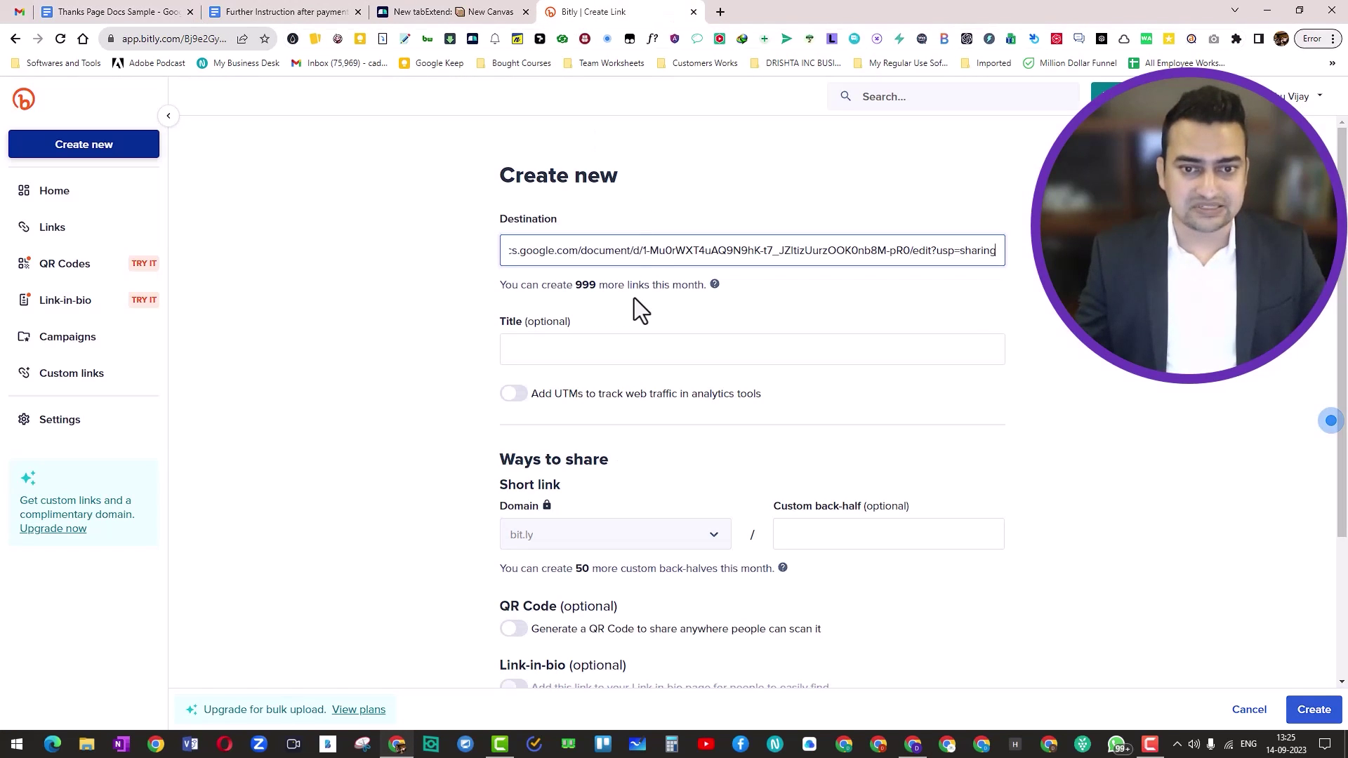
{"action": "left_click", "coordinate": [907, 428]}
{"action": "scroll", "coordinate": [904, 425], "scroll_direction": "down", "scroll_amount": 1}
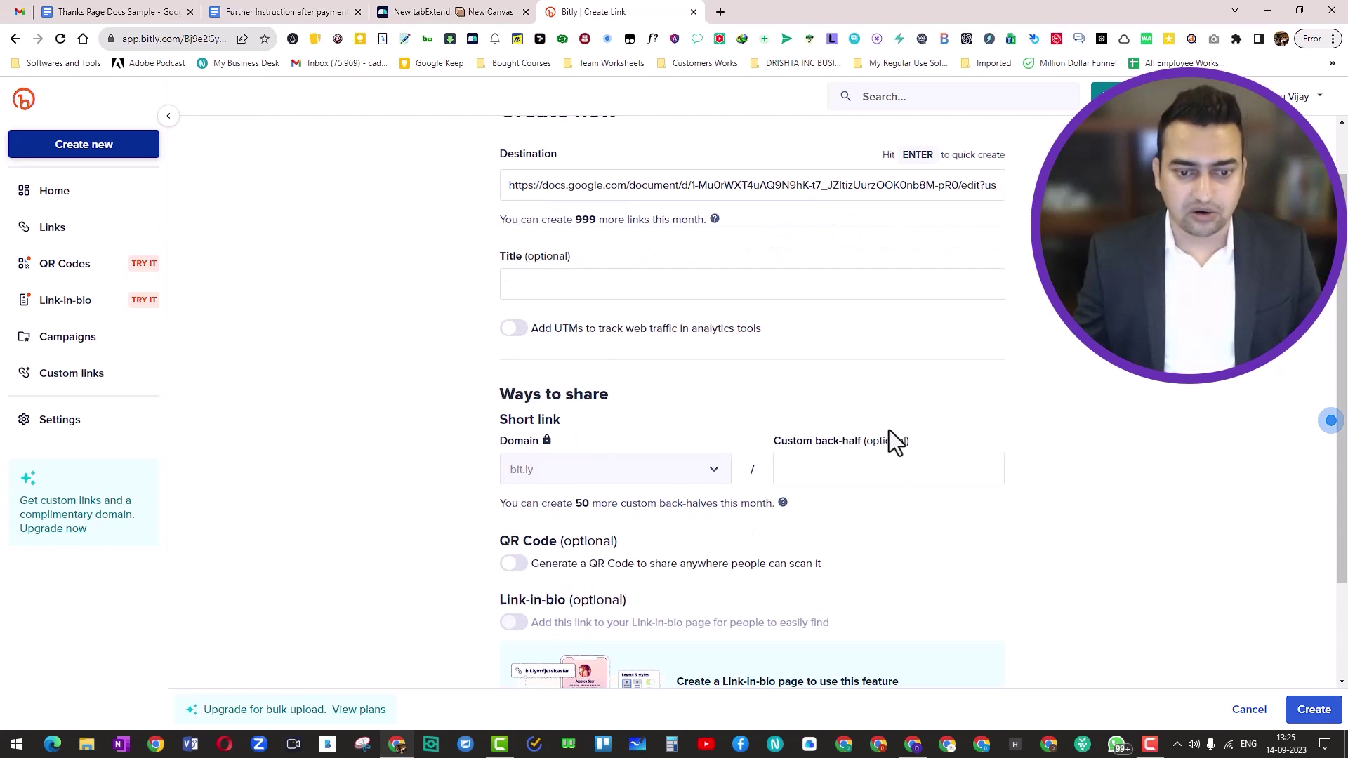
{"action": "scroll", "coordinate": [855, 413], "scroll_direction": "up", "scroll_amount": 1}
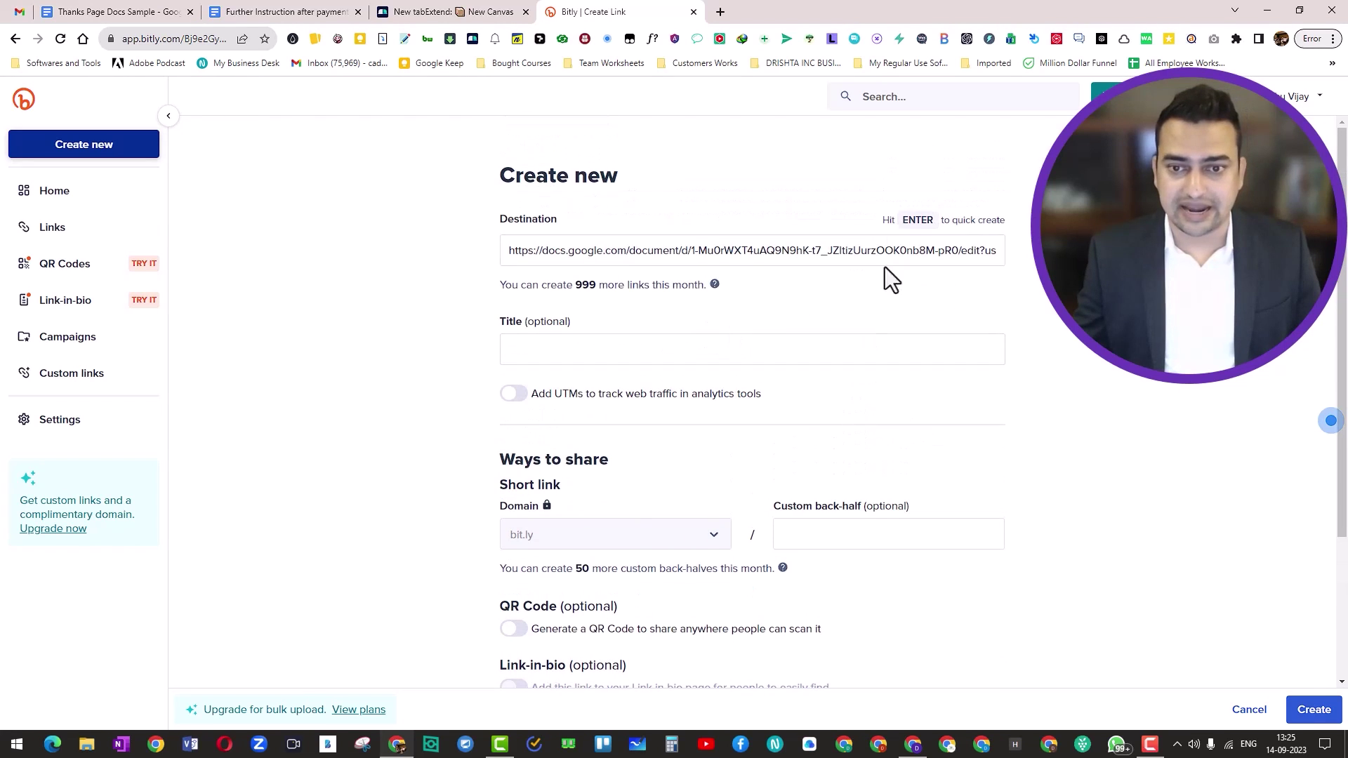
{"action": "left_click", "coordinate": [991, 250]}
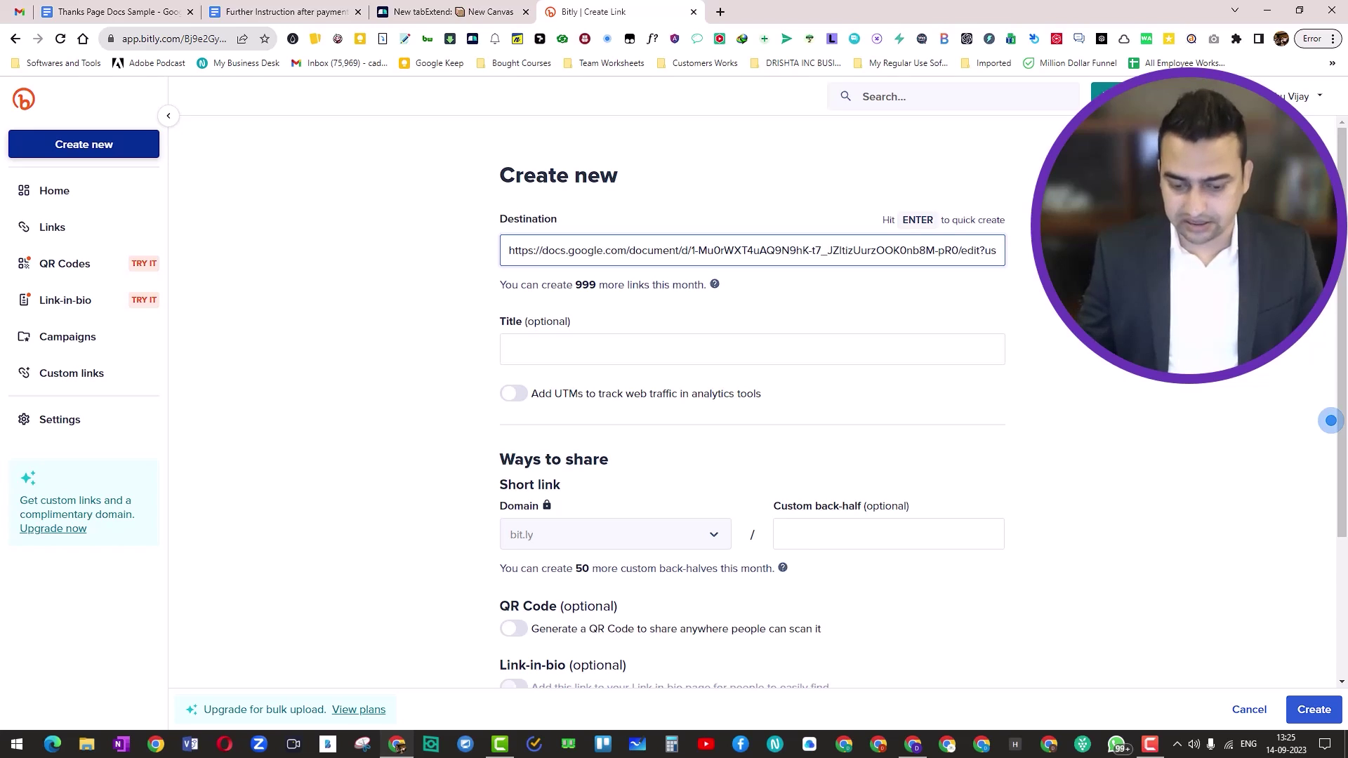
{"action": "key", "text": "Right"}
{"action": "key", "text": "Right"}
{"action": "key", "text": "Right"}
{"action": "key", "text": "Right"}
{"action": "key", "text": "Right"}
{"action": "key", "text": "Right"}
{"action": "key", "text": "Right"}
{"action": "key", "text": "Right"}
{"action": "key", "text": "Right"}
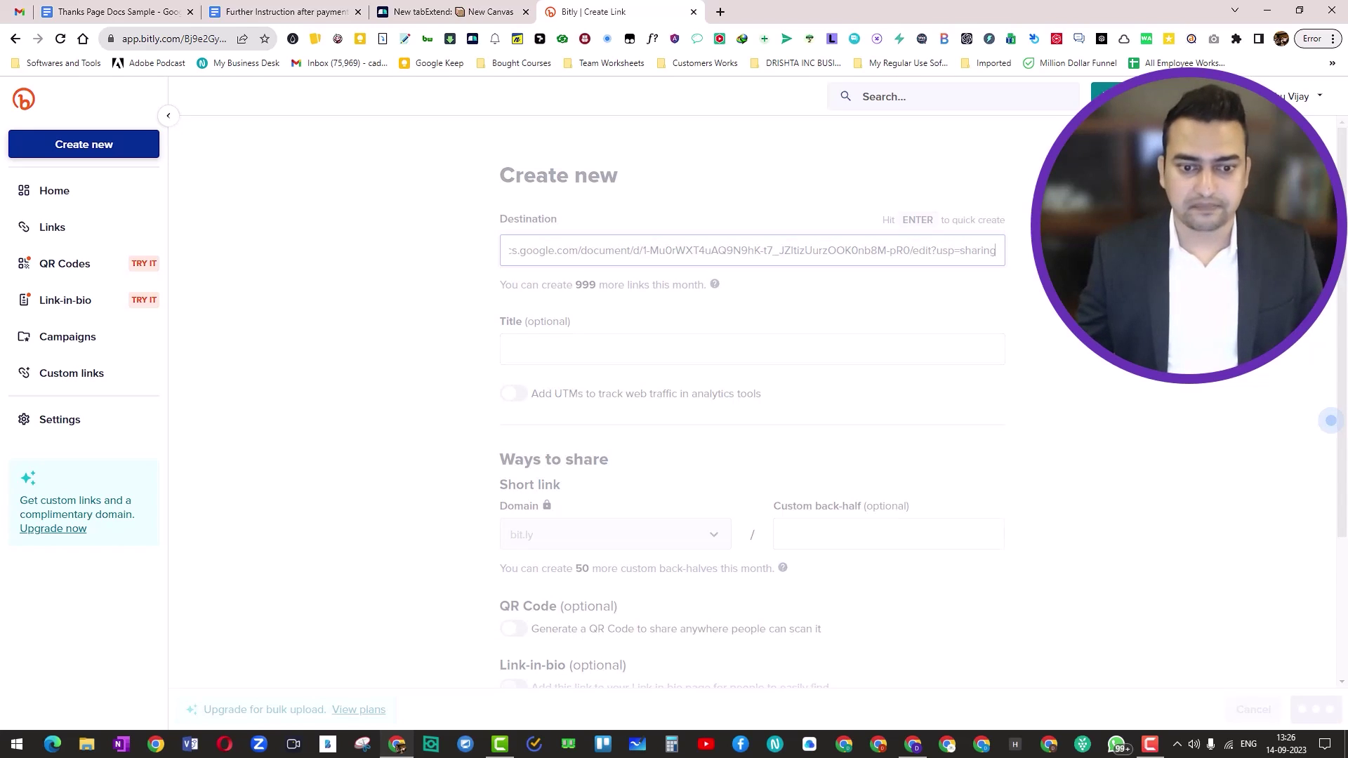
{"action": "key", "text": "Return"}
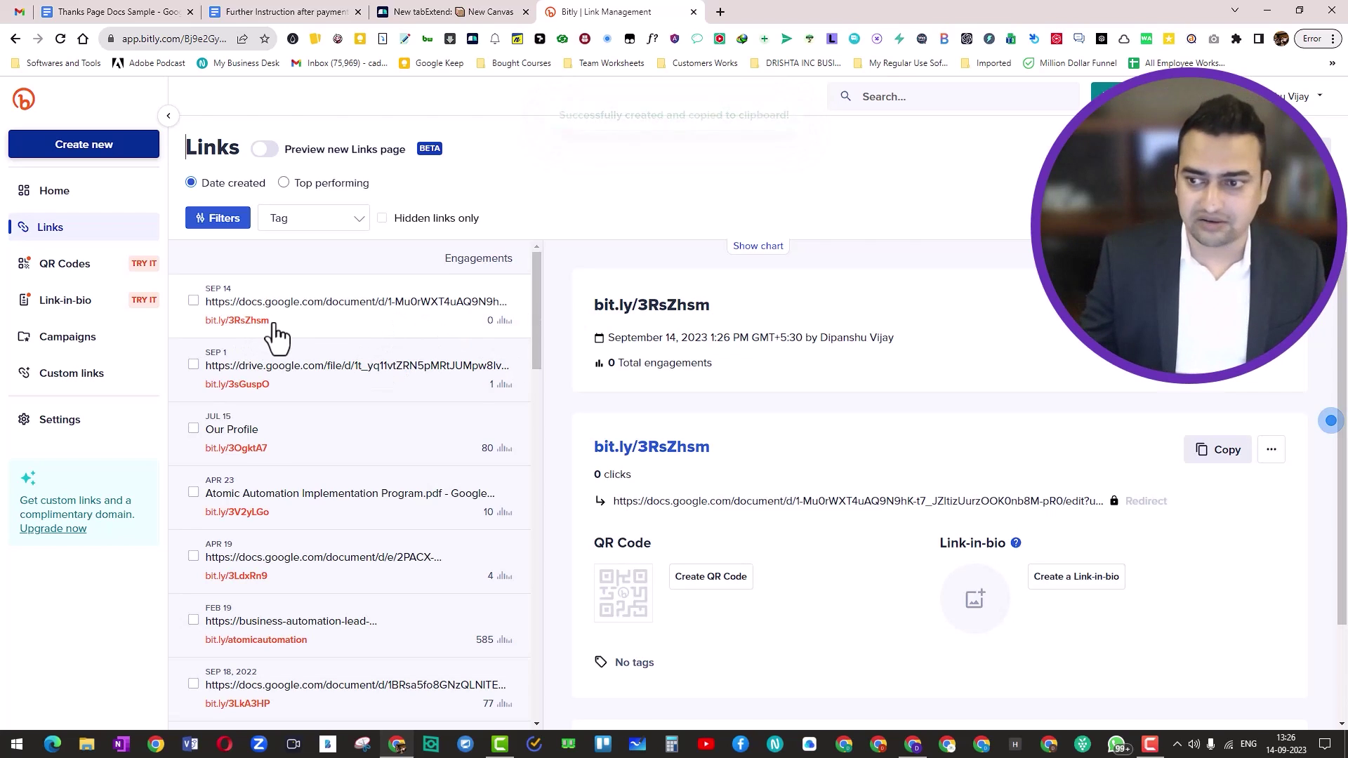
{"action": "scroll", "coordinate": [642, 495], "scroll_direction": "down", "scroll_amount": 2}
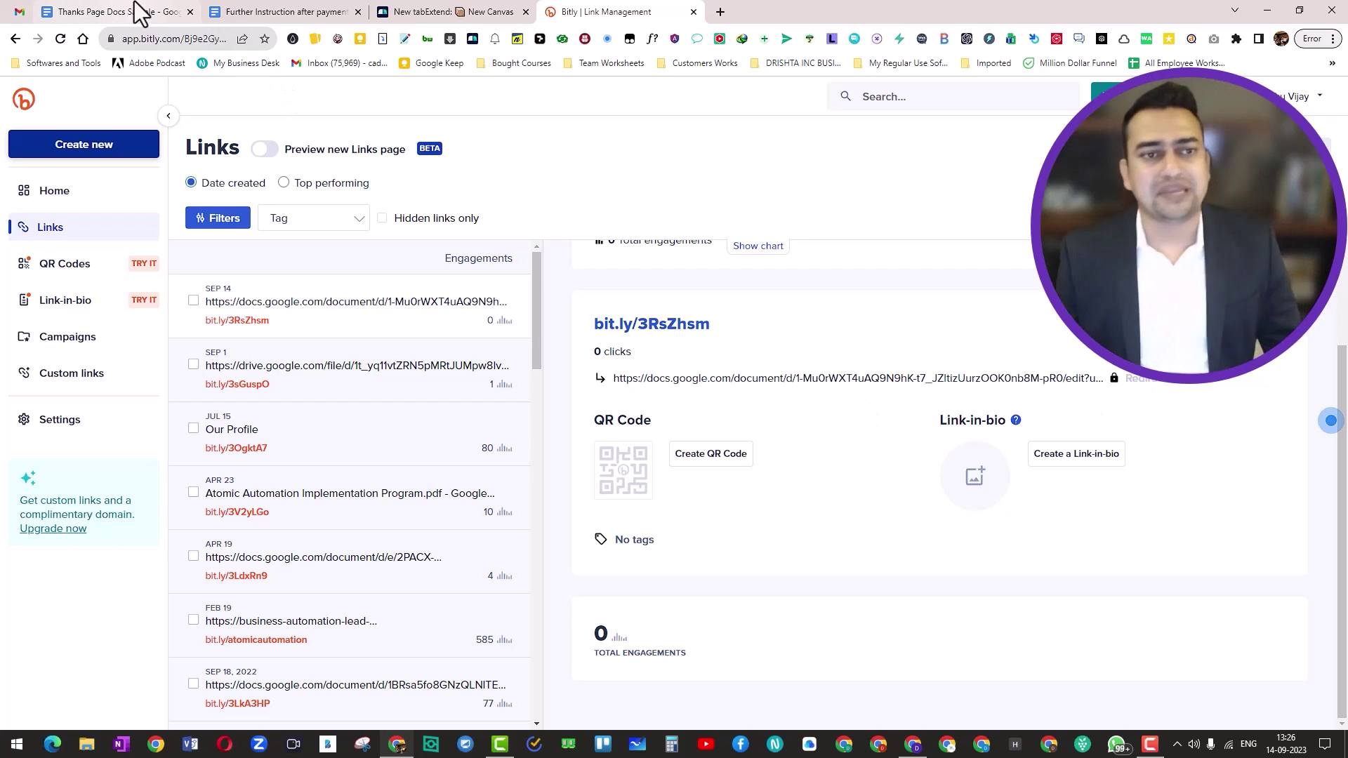
{"action": "key", "text": "alt+Tab"}
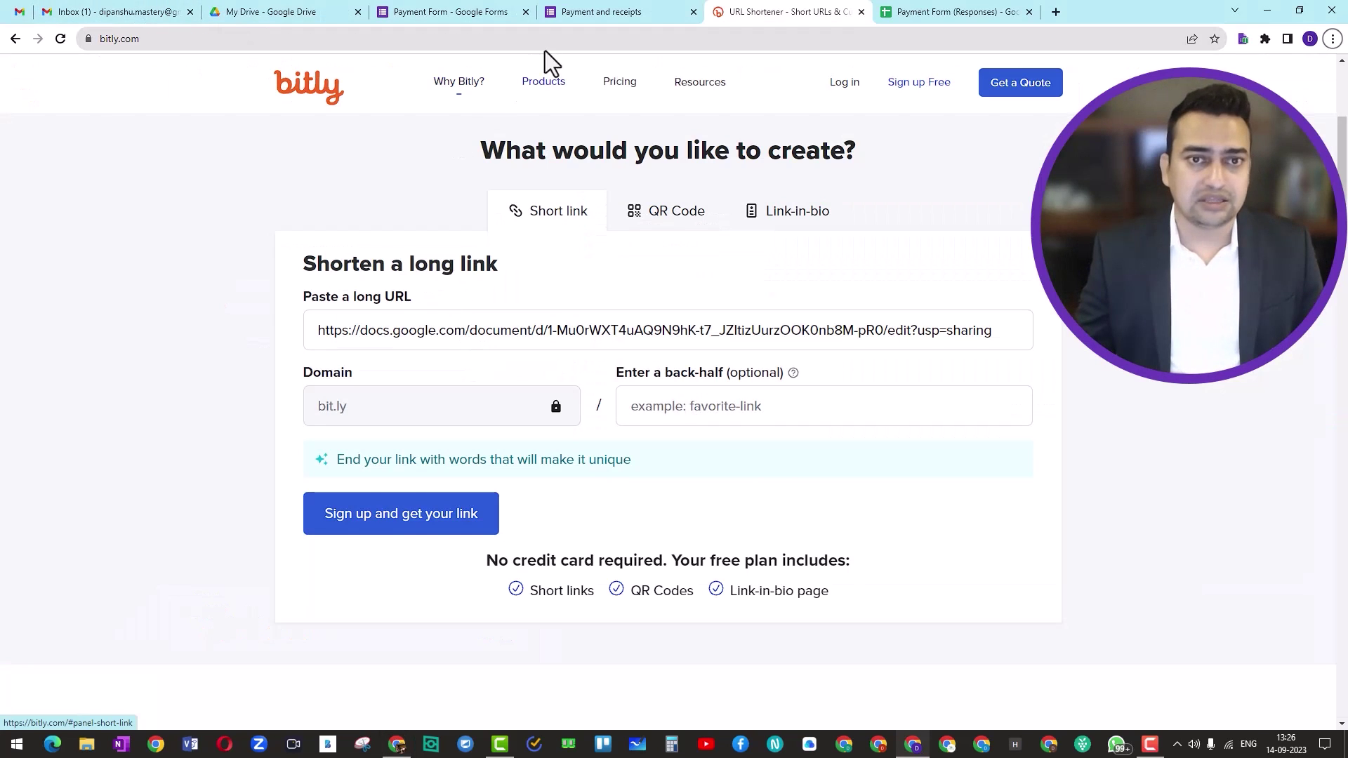
{"action": "left_click", "coordinate": [566, 3]}
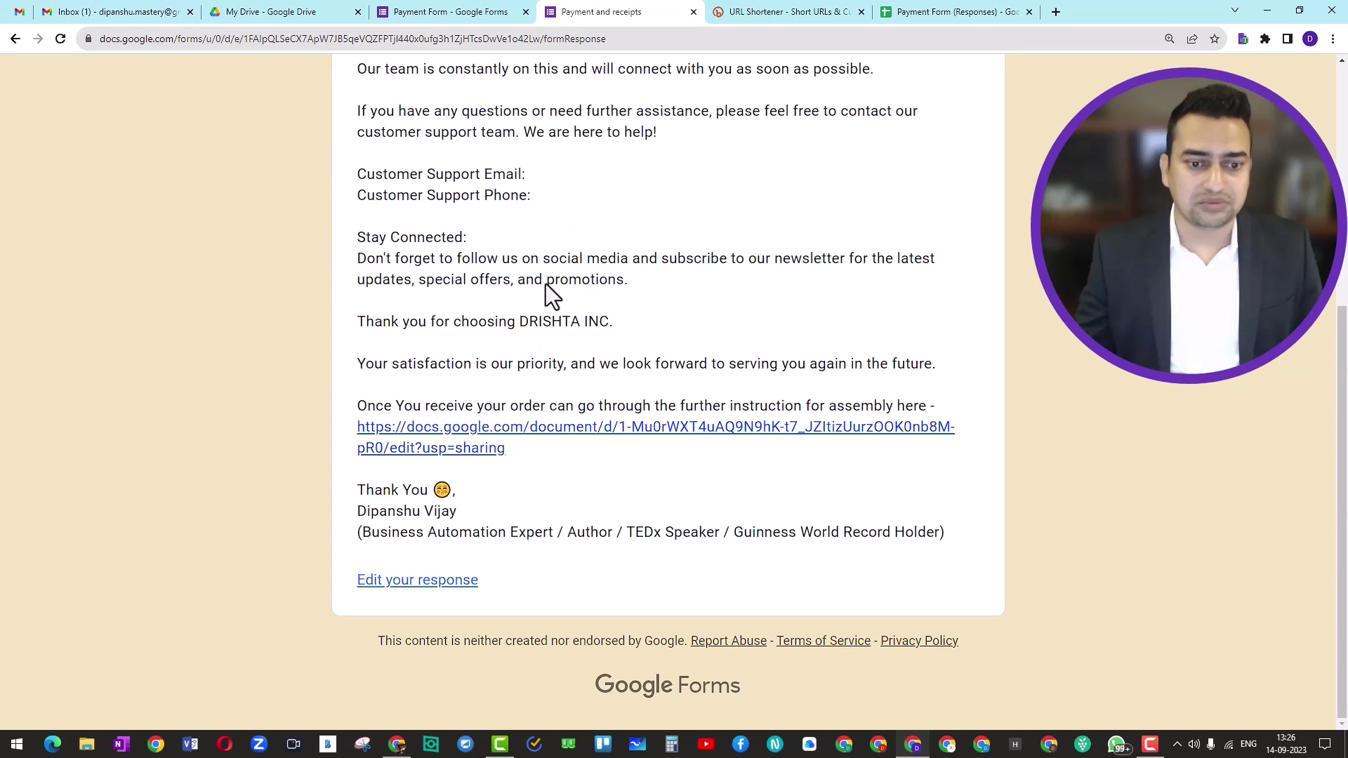
{"action": "left_click", "coordinate": [435, 12]}
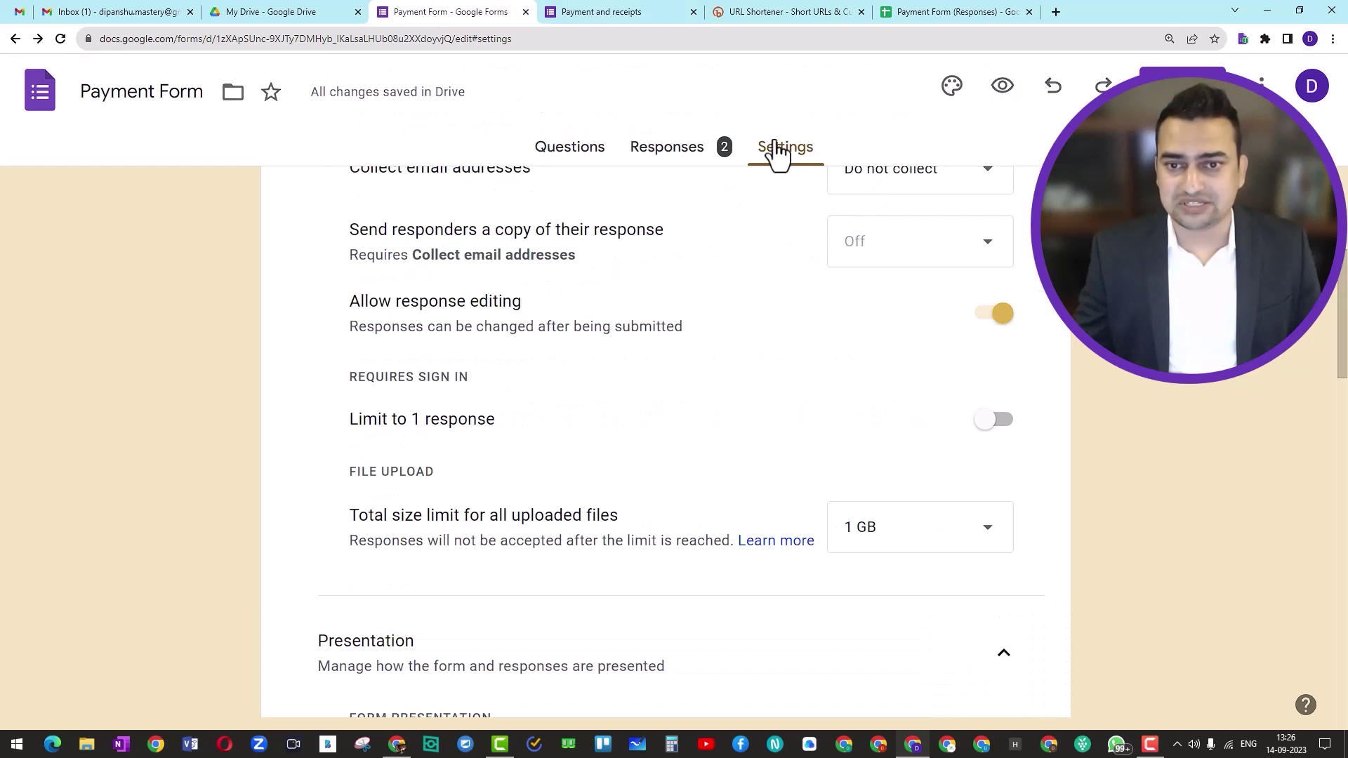
{"action": "scroll", "coordinate": [768, 481], "scroll_direction": "down", "scroll_amount": 3}
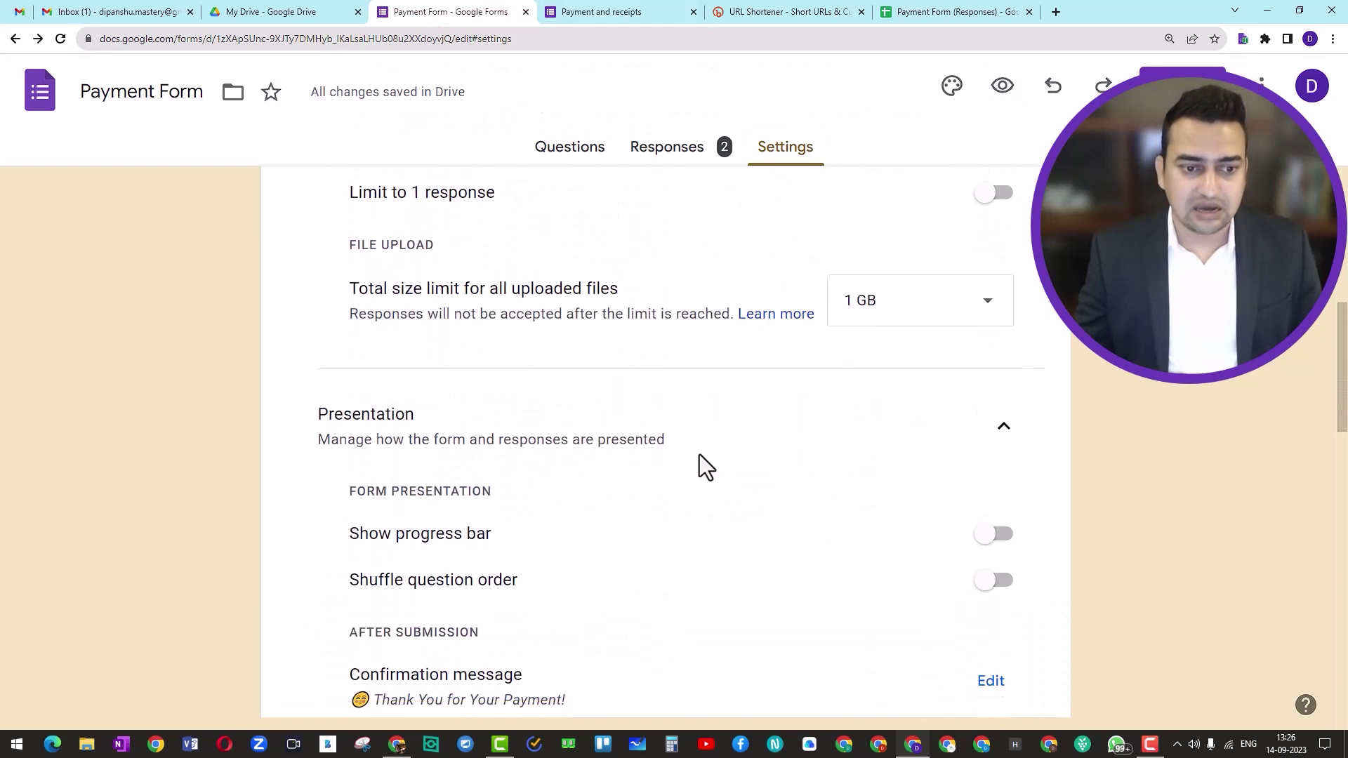
{"action": "scroll", "coordinate": [699, 455], "scroll_direction": "down", "scroll_amount": 4}
{"action": "left_click", "coordinate": [981, 435]}
{"action": "scroll", "coordinate": [605, 496], "scroll_direction": "down", "scroll_amount": 2}
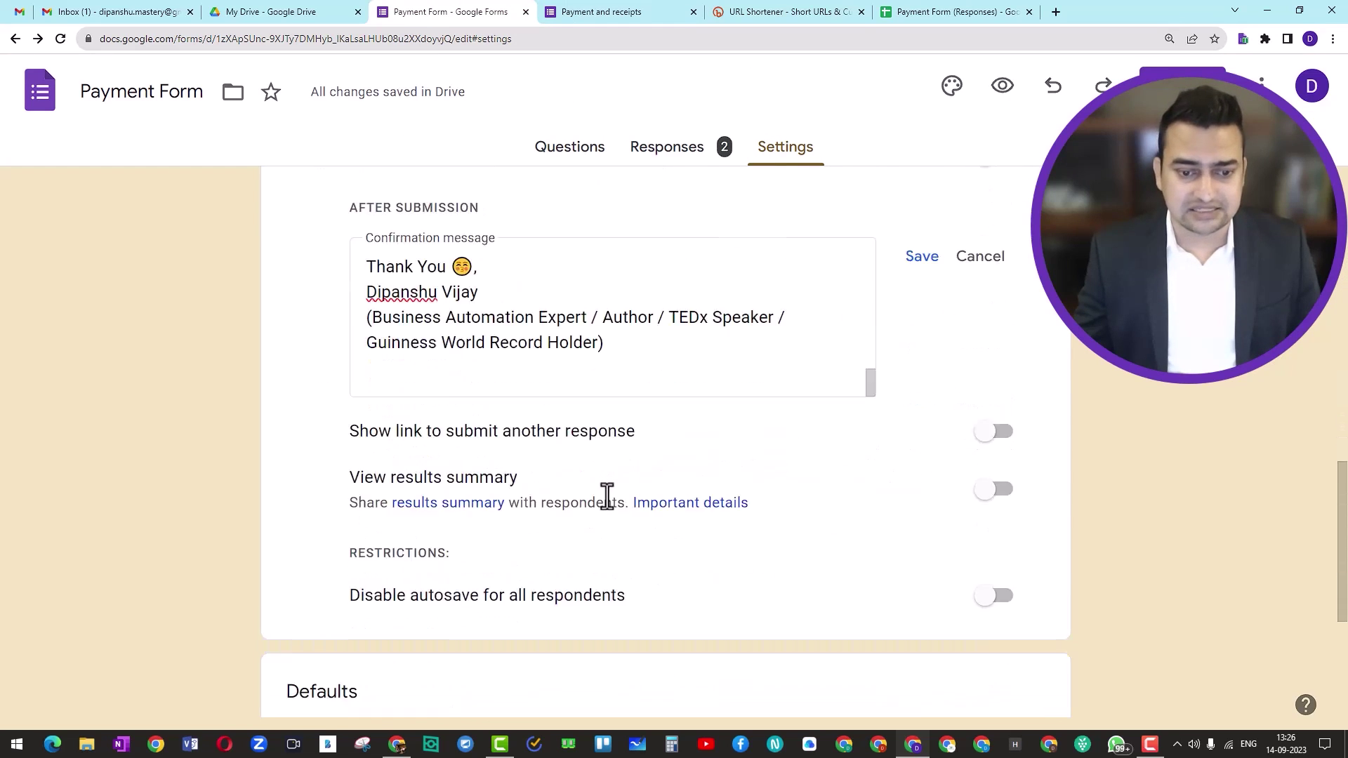
{"action": "scroll", "coordinate": [583, 448], "scroll_direction": "up", "scroll_amount": 2}
{"action": "scroll", "coordinate": [582, 448], "scroll_direction": "up", "scroll_amount": 2}
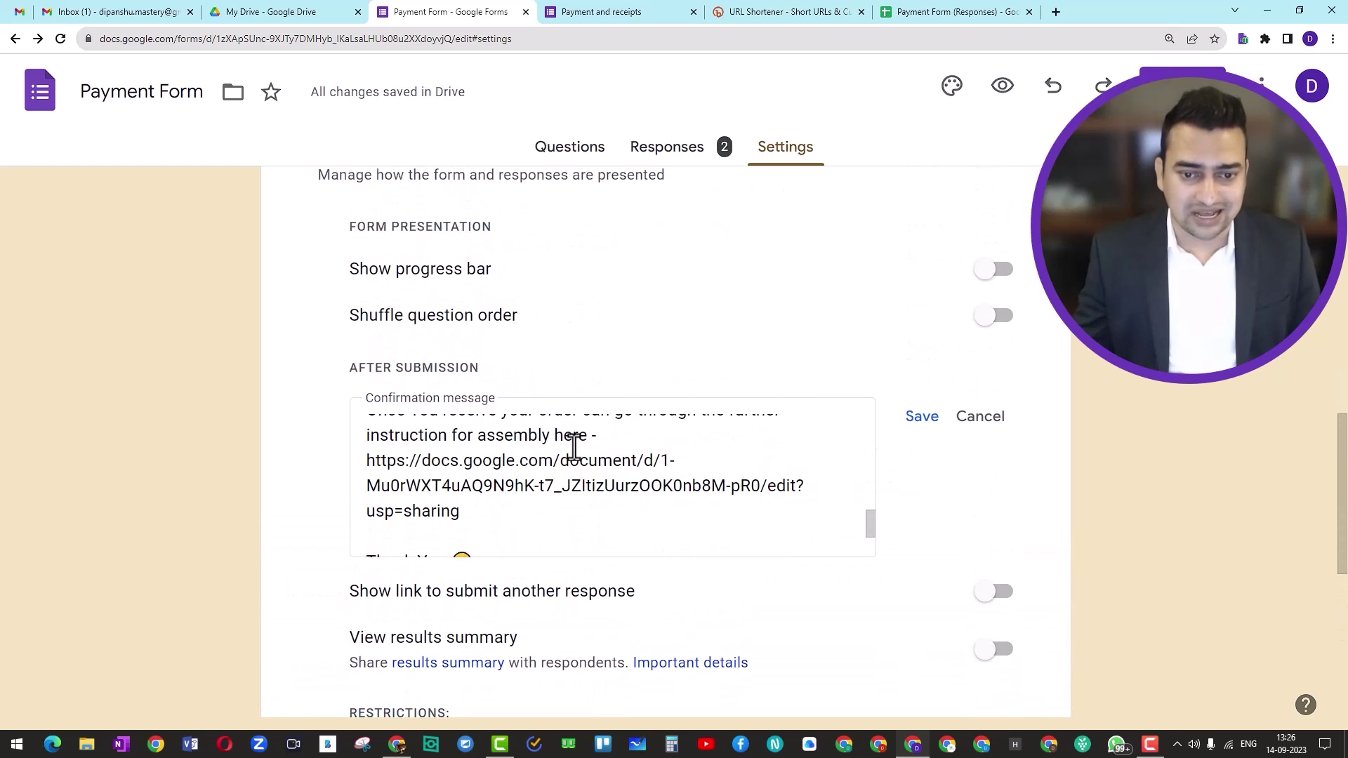
{"action": "left_click", "coordinate": [367, 468]}
{"action": "left_click", "coordinate": [539, 523], "text": "shift"}
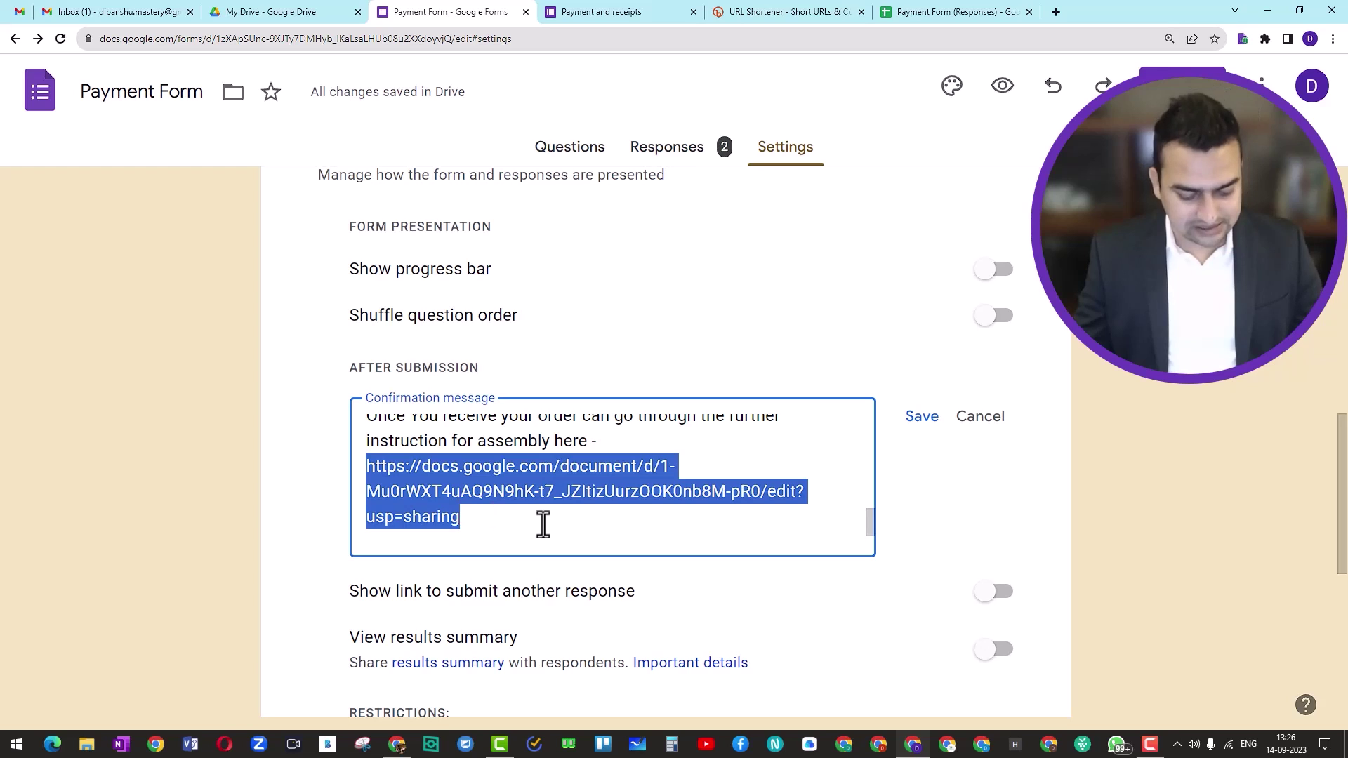
{"action": "key", "text": "ctrl+v"}
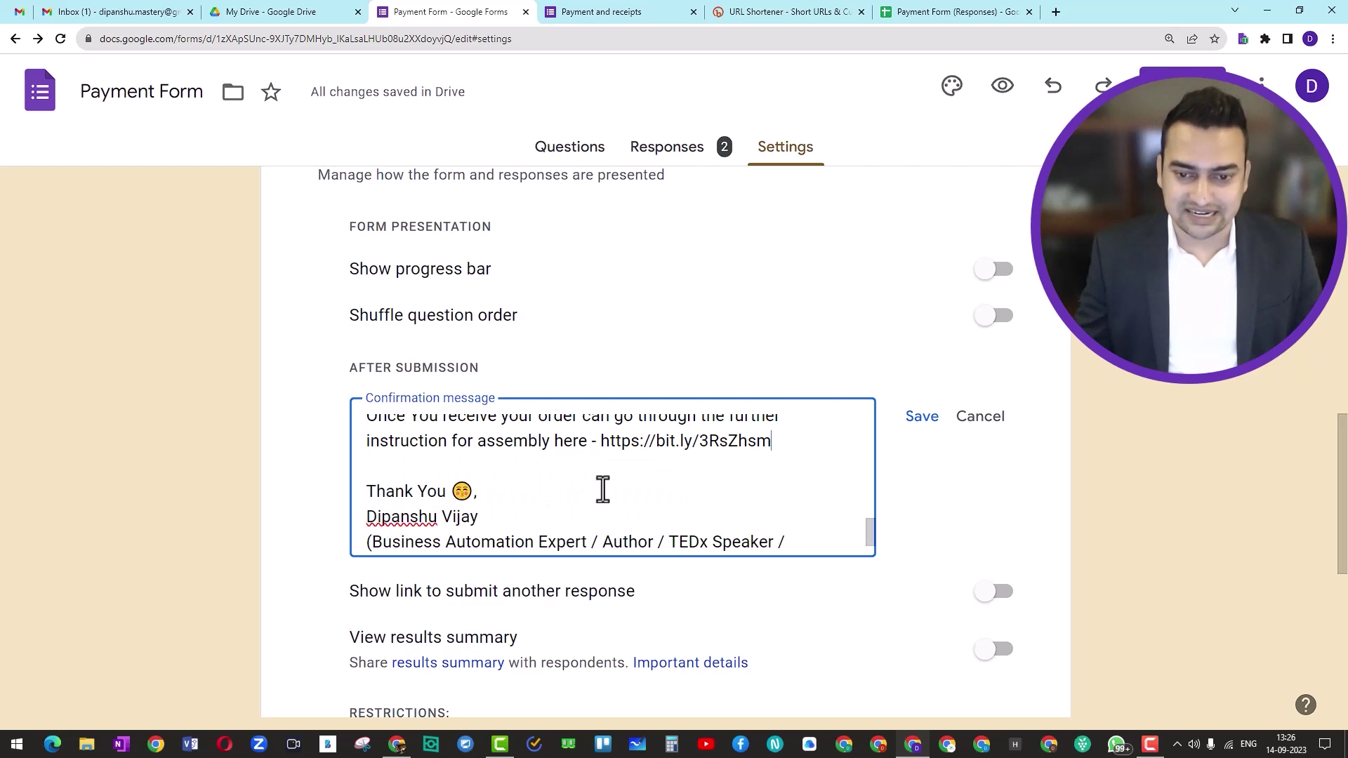
{"action": "left_click", "coordinate": [924, 437]}
Review the saved confirmation message, then go to the Payment and receipts response page
{"action": "scroll", "coordinate": [613, 551], "scroll_direction": "down", "scroll_amount": 4}
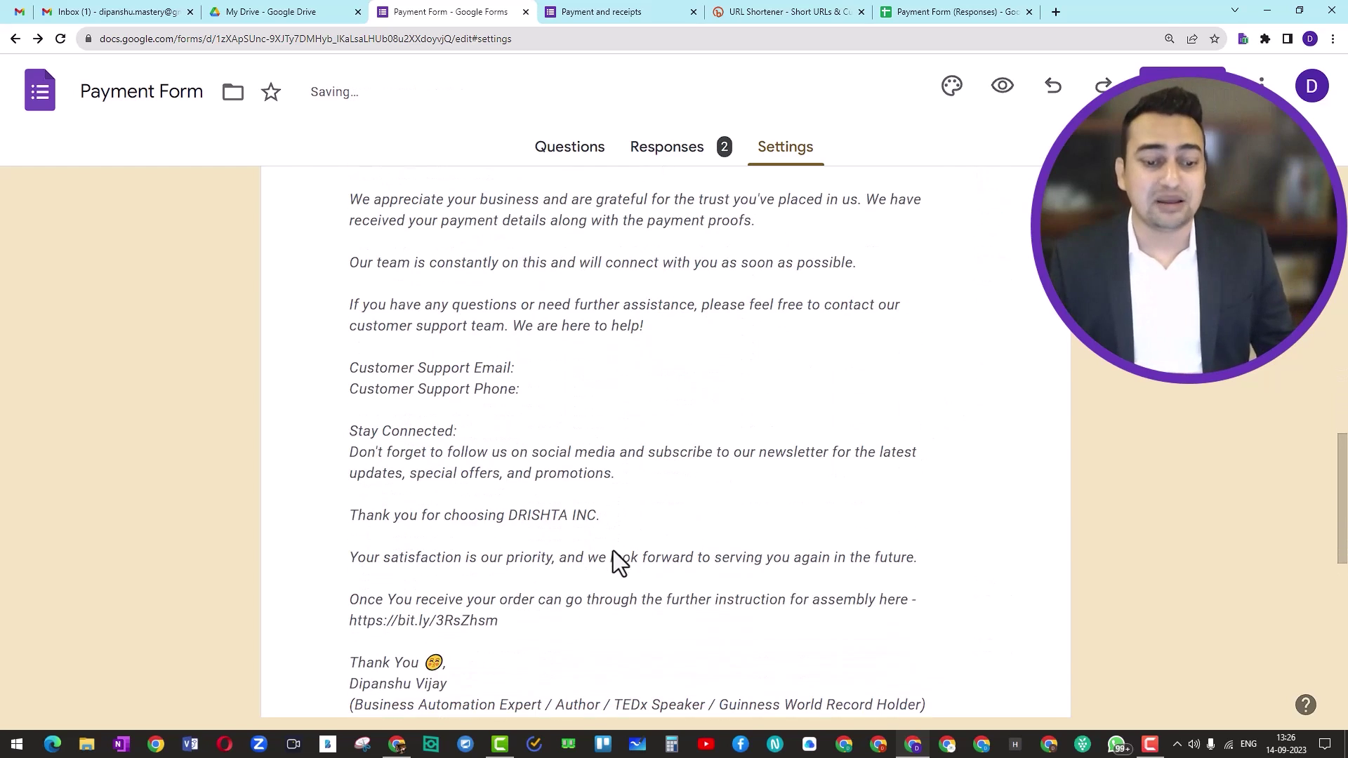
{"action": "scroll", "coordinate": [613, 550], "scroll_direction": "down", "scroll_amount": 4}
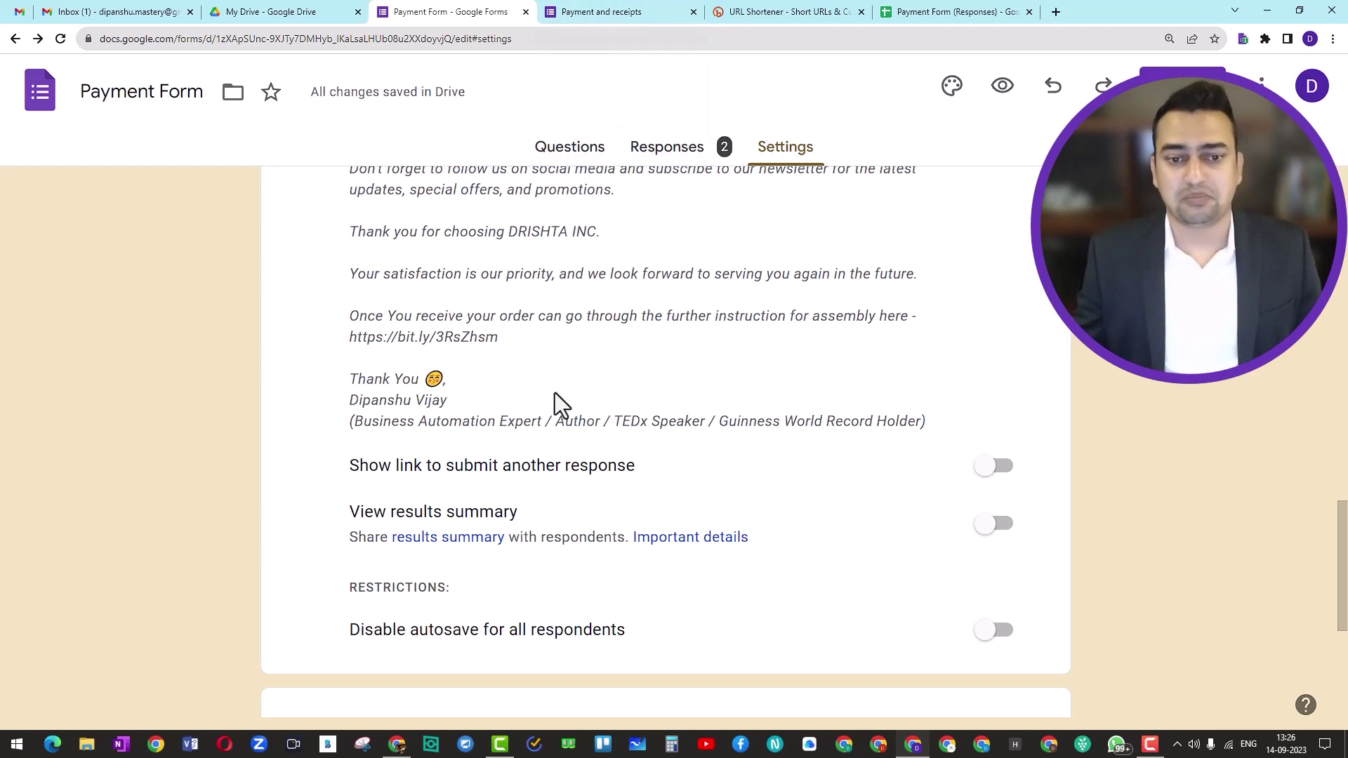
{"action": "scroll", "coordinate": [558, 393], "scroll_direction": "up", "scroll_amount": 10}
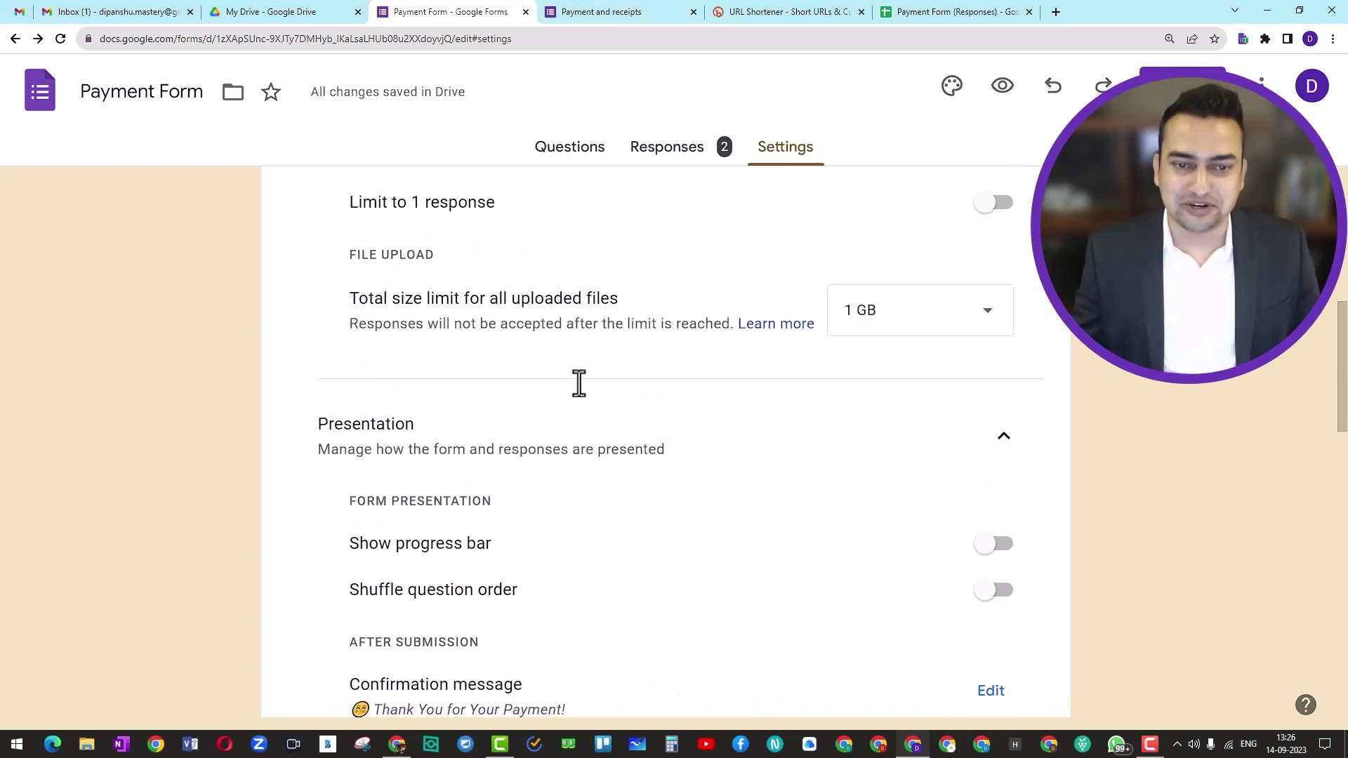
{"action": "left_click", "coordinate": [589, 11]}
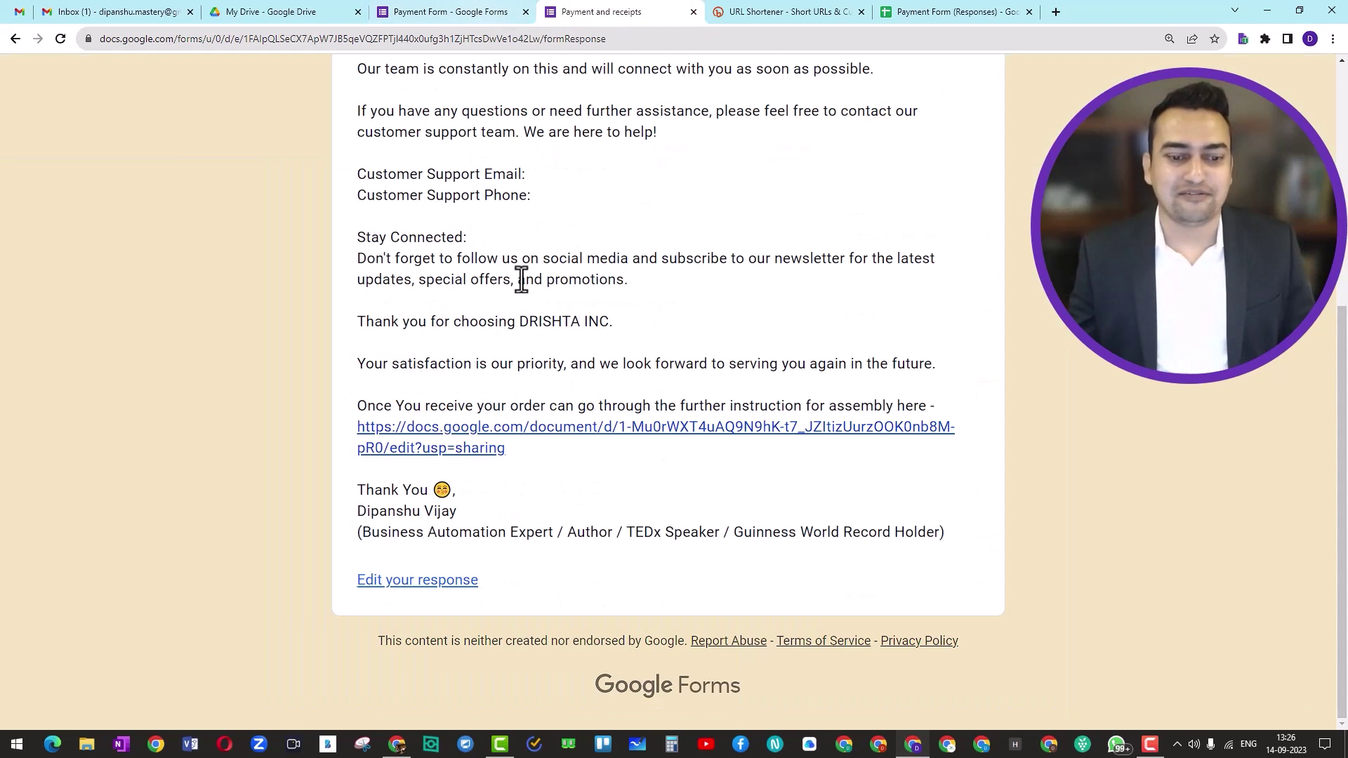
Reload the Payment and receipts tab so the blank form opens with the banner and required Name question
{"action": "scroll", "coordinate": [520, 278], "scroll_direction": "up", "scroll_amount": 4}
{"action": "scroll", "coordinate": [521, 281], "scroll_direction": "down", "scroll_amount": 3}
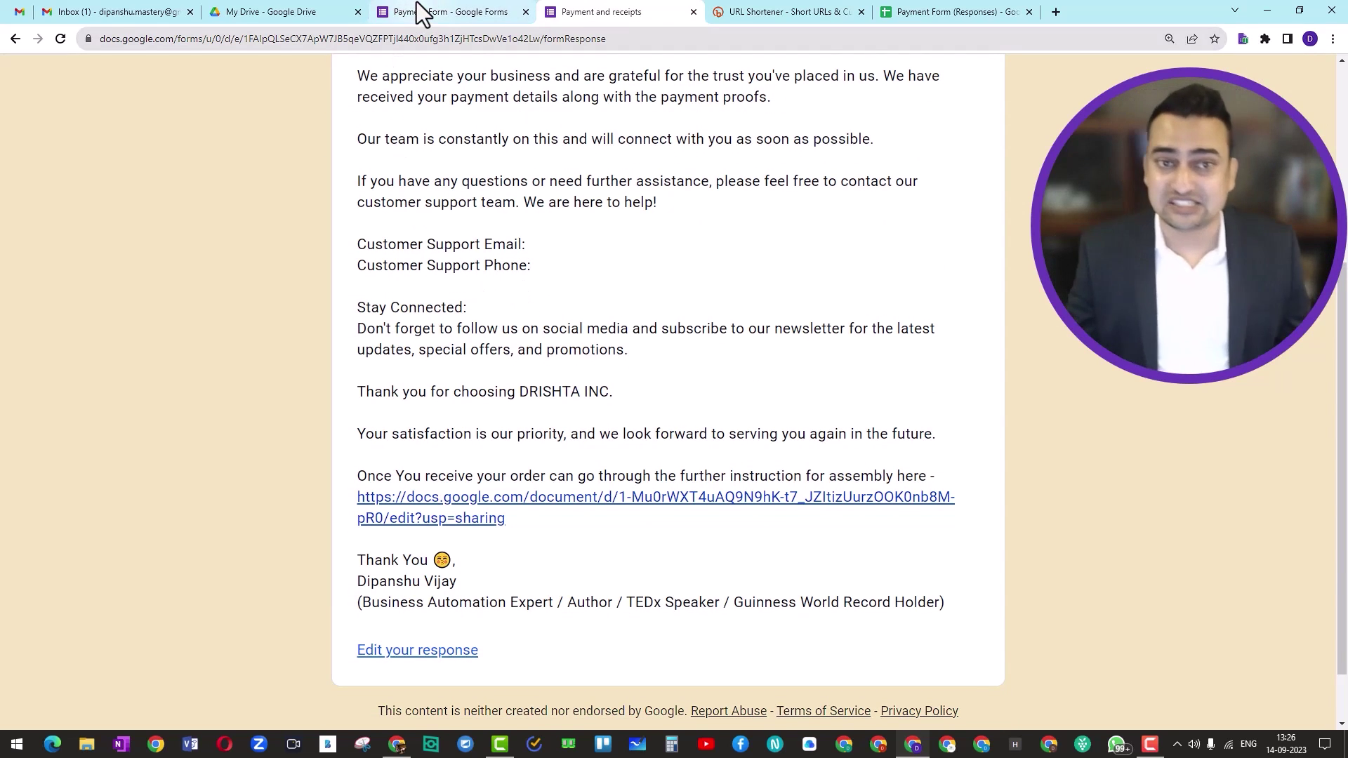
{"action": "left_click", "coordinate": [415, 4]}
{"action": "left_click", "coordinate": [570, 11]}
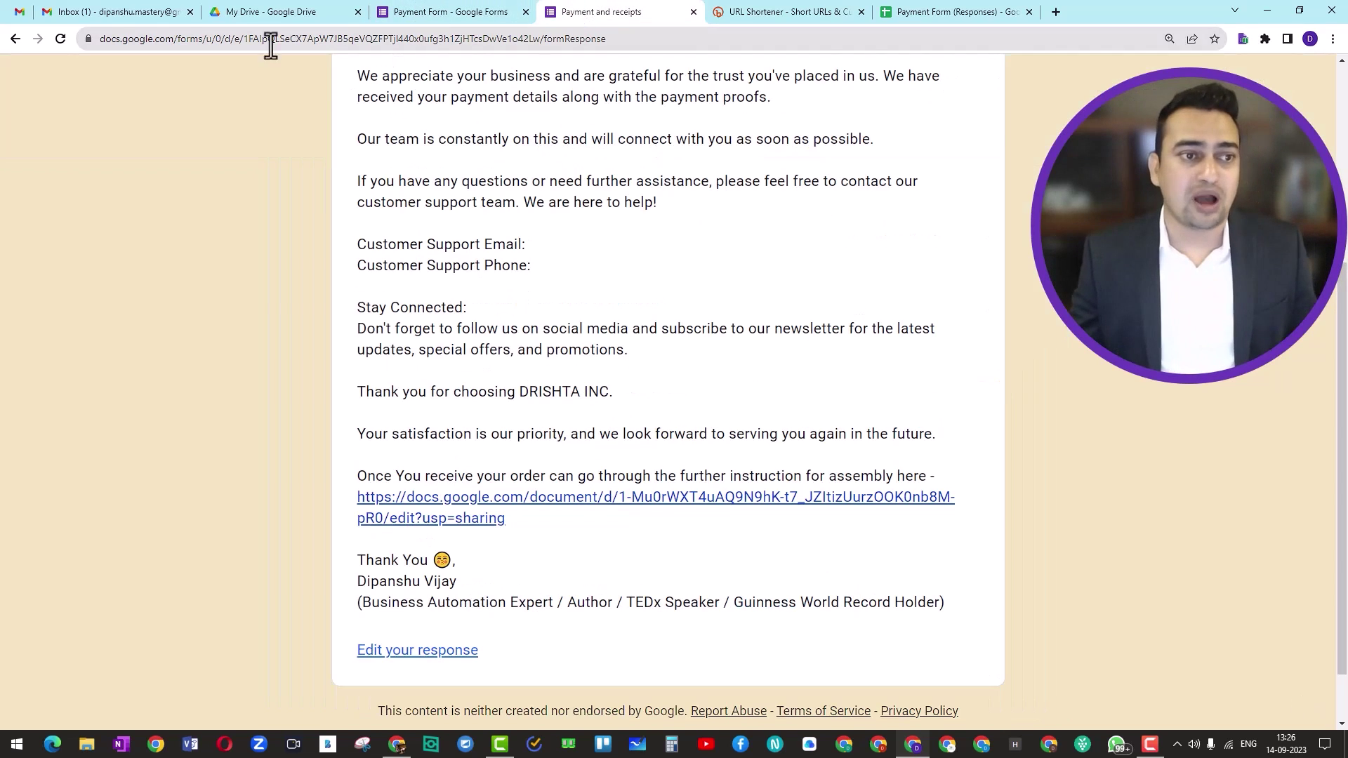
{"action": "left_click", "coordinate": [62, 40]}
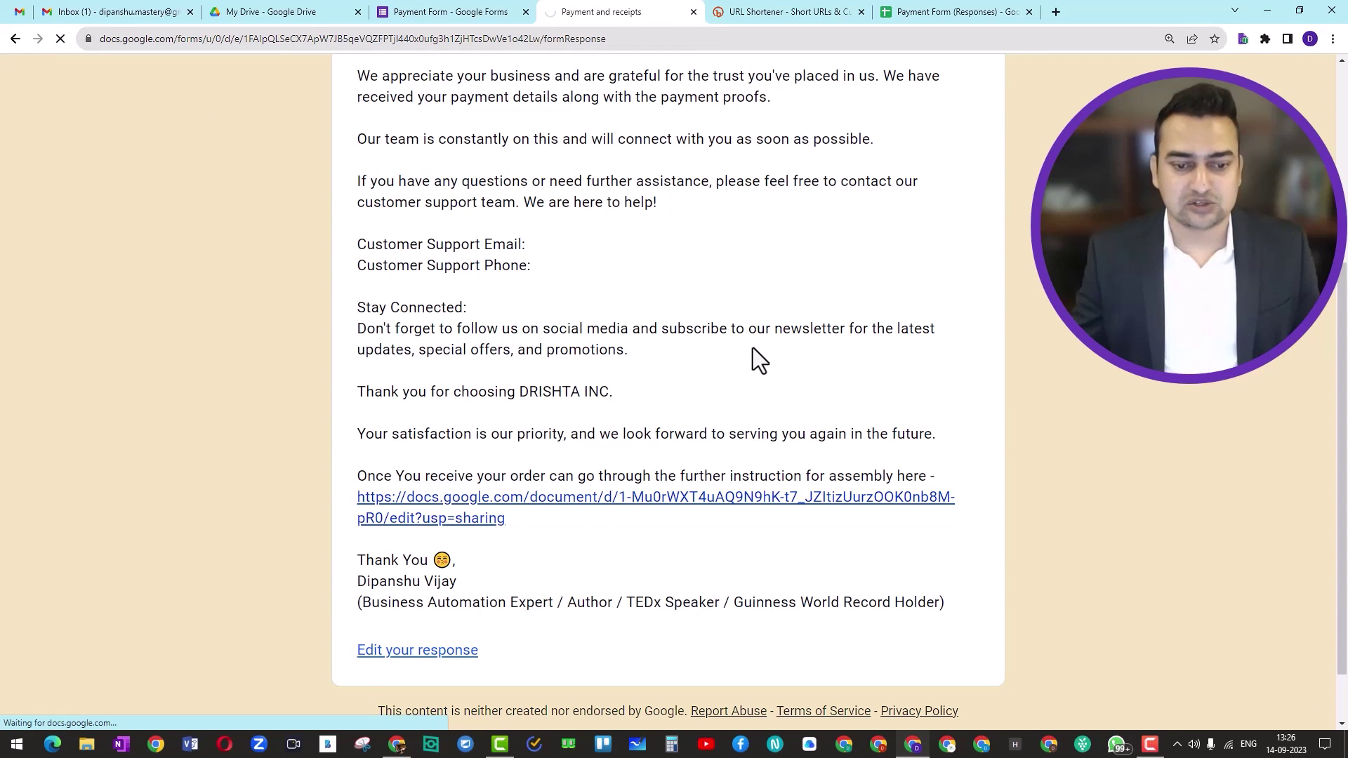
{"action": "scroll", "coordinate": [753, 348], "scroll_direction": "down", "scroll_amount": 10}
{"action": "scroll", "coordinate": [753, 348], "scroll_direction": "down", "scroll_amount": 5}
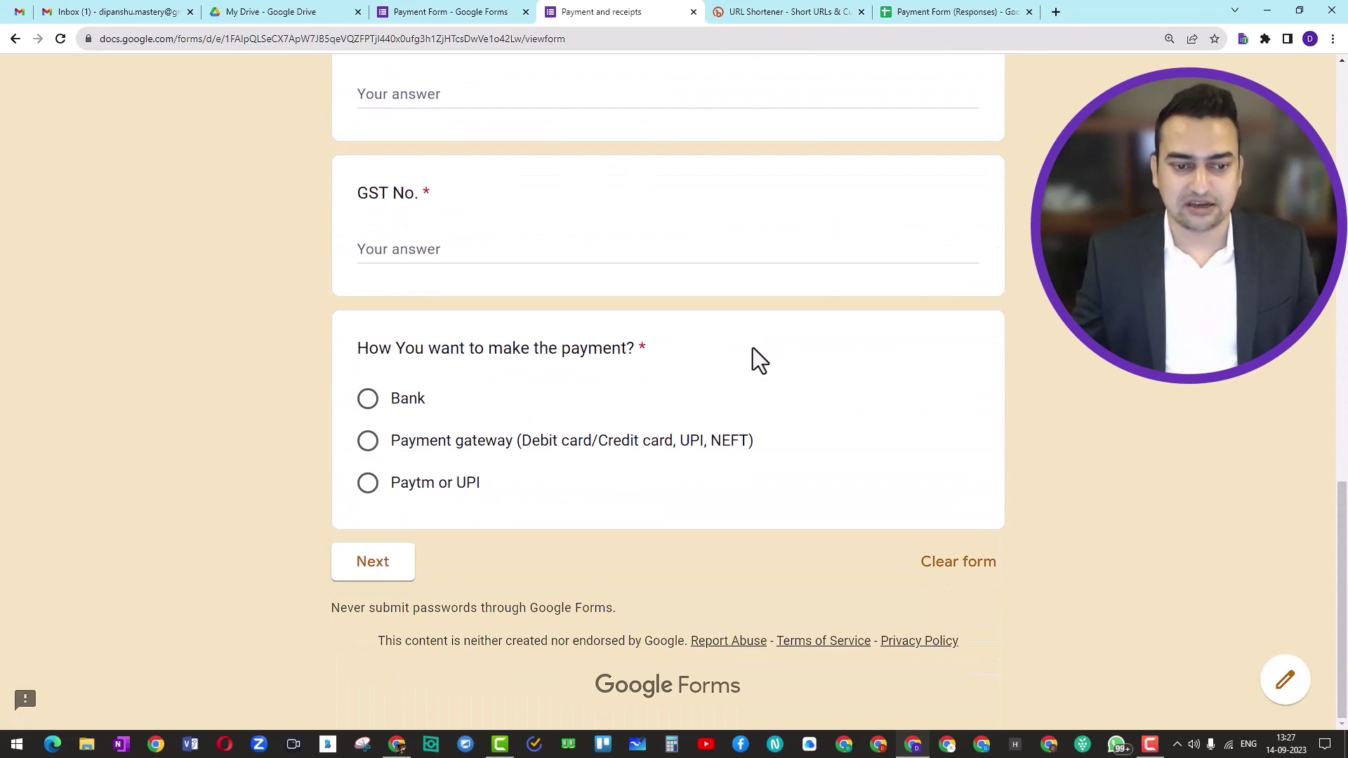
{"action": "scroll", "coordinate": [752, 347], "scroll_direction": "up", "scroll_amount": 15}
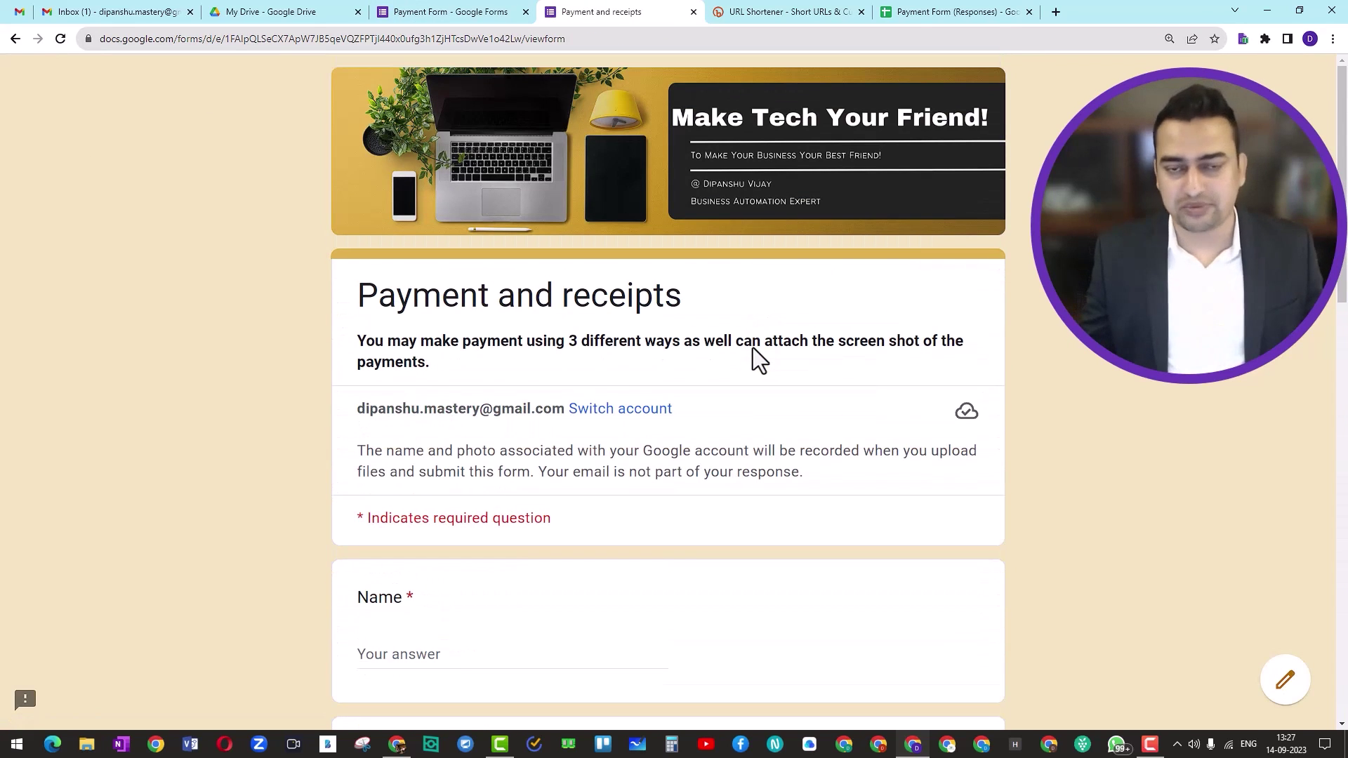